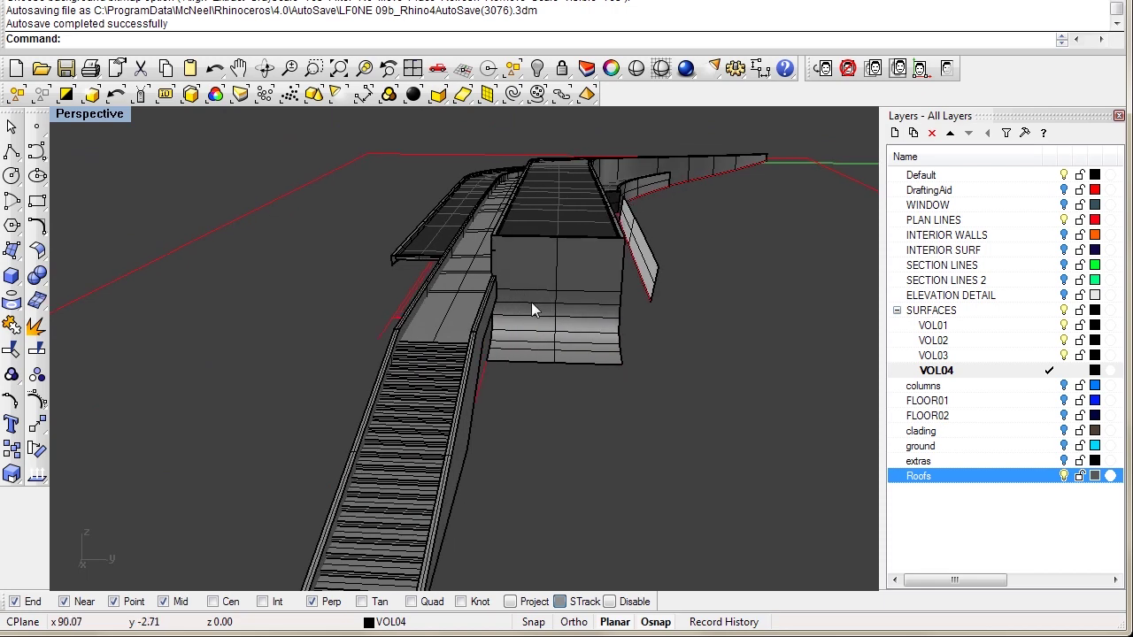
Show the Top view maximized and select the diagonal plan line at the Büro end of the upper volume.
right_drag(599, 268, 539, 345)
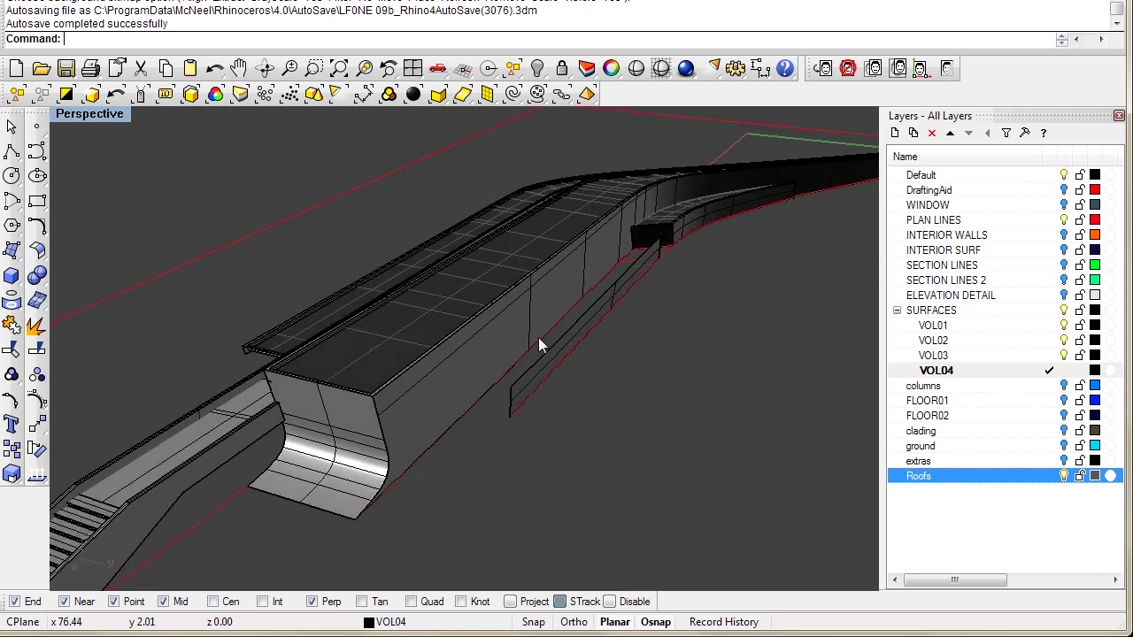
double_click(97, 114)
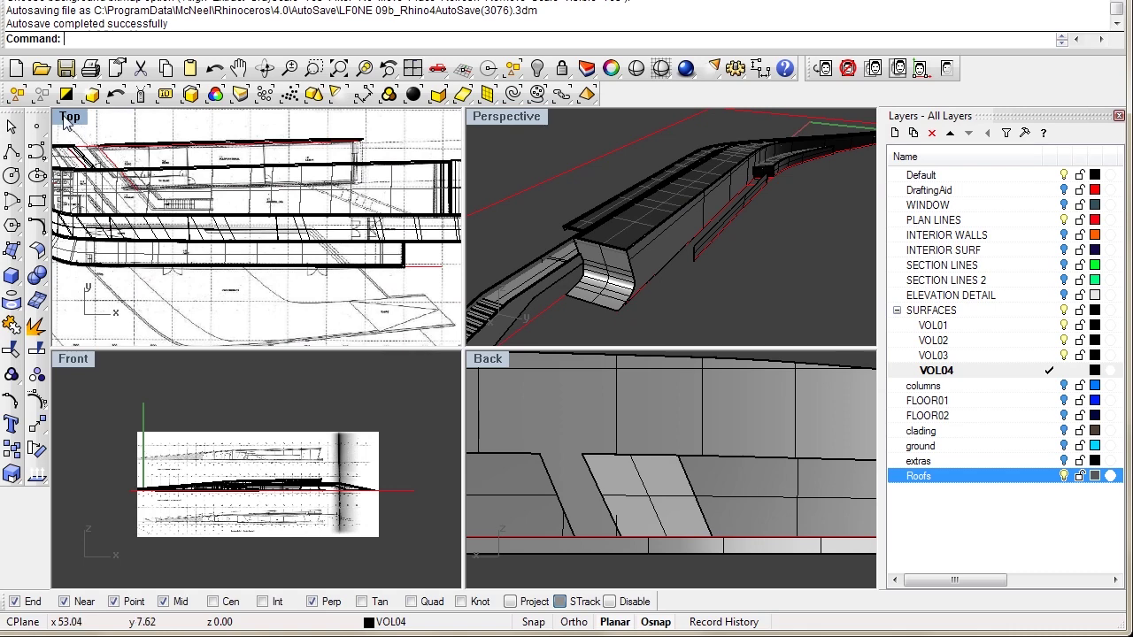
double_click(82, 129)
scroll(394, 253, up, 5)
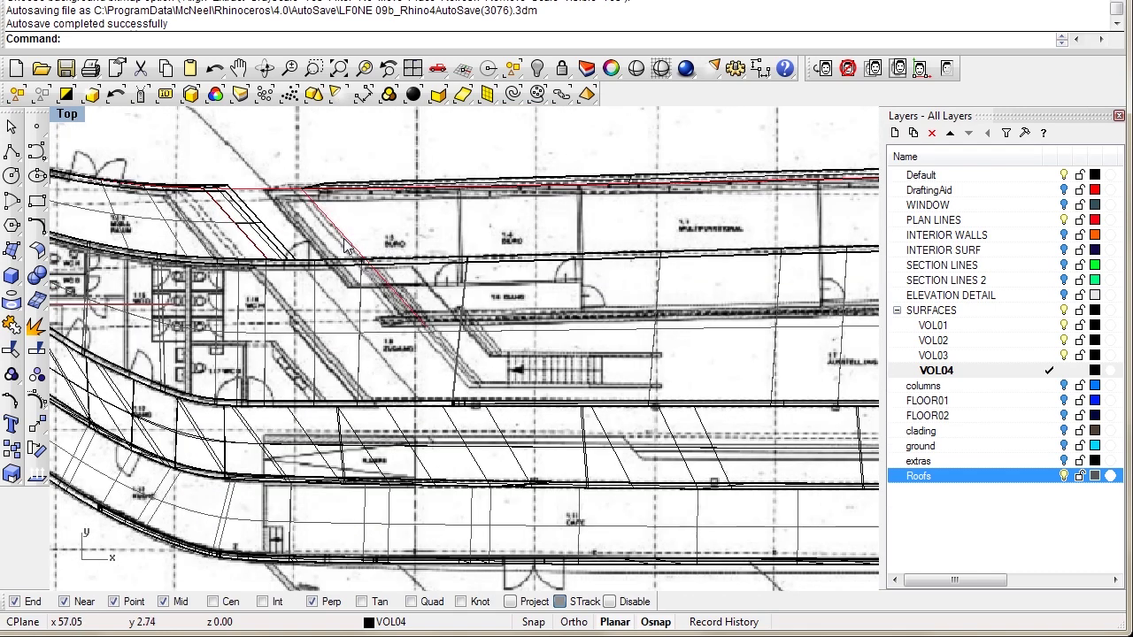
click(346, 249)
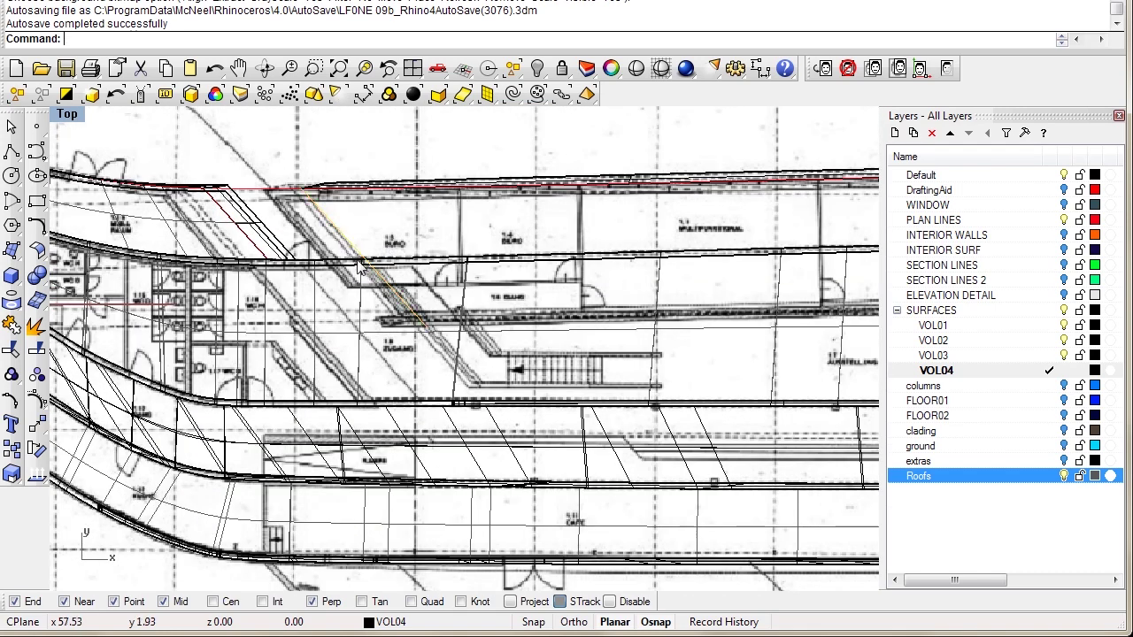
right_drag(580, 306, 548, 325)
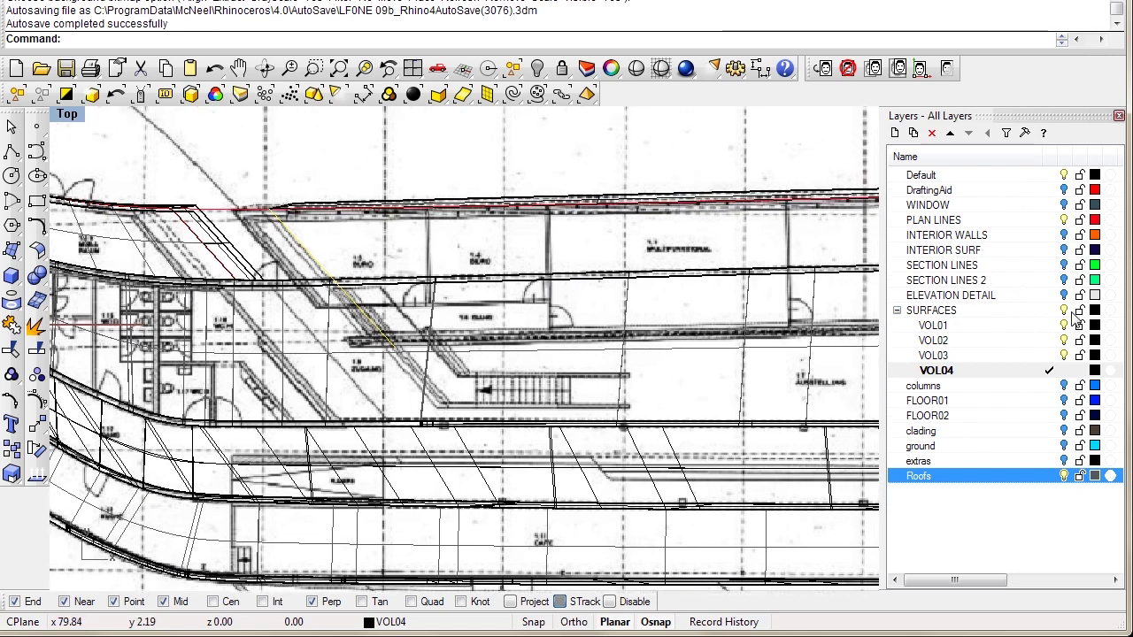
Hide the VOL01, VOL02, VOL03 and Roofs layers to leave the plan lines and VOL04 surfaces displayed.
click(1065, 312)
click(1063, 325)
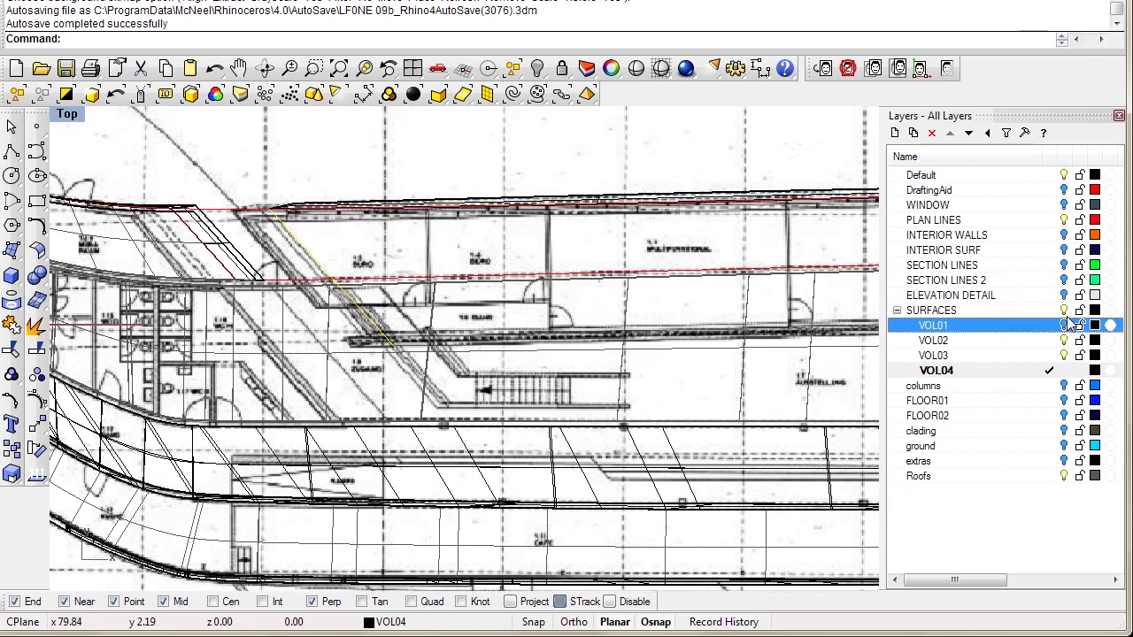
click(1065, 340)
click(1065, 355)
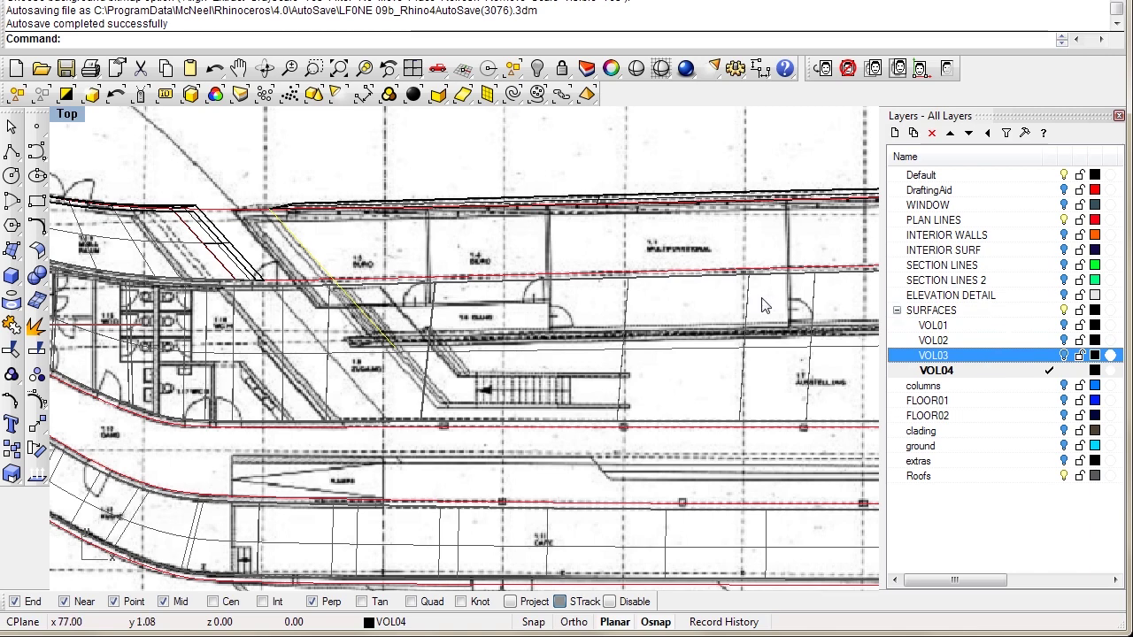
scroll(446, 294, down, 3)
scroll(421, 353, up, 2)
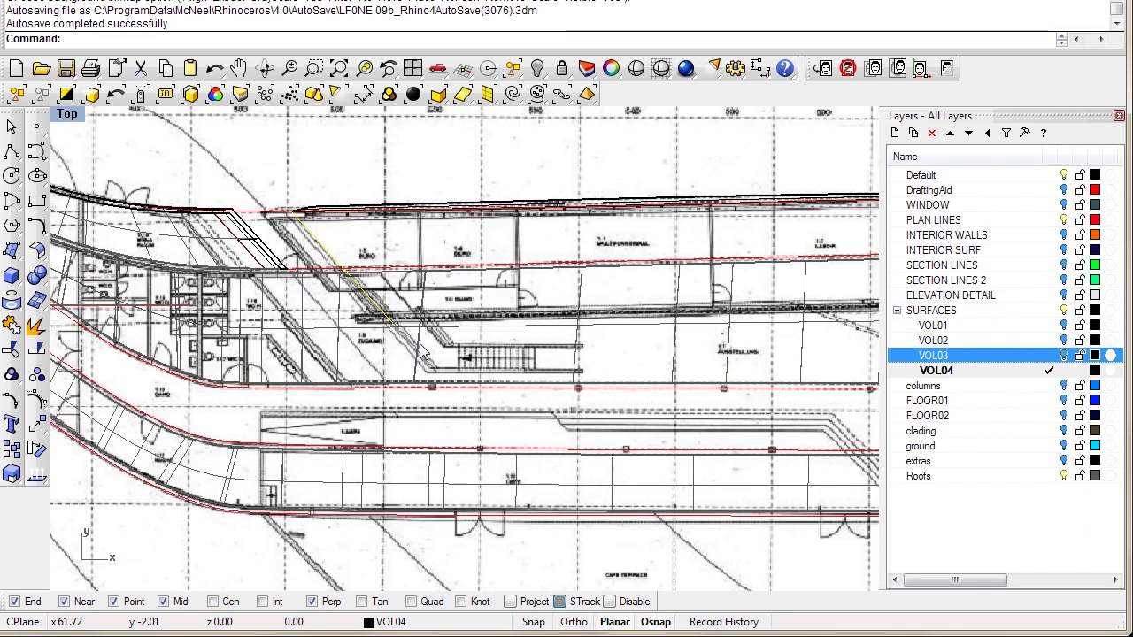
click(1064, 476)
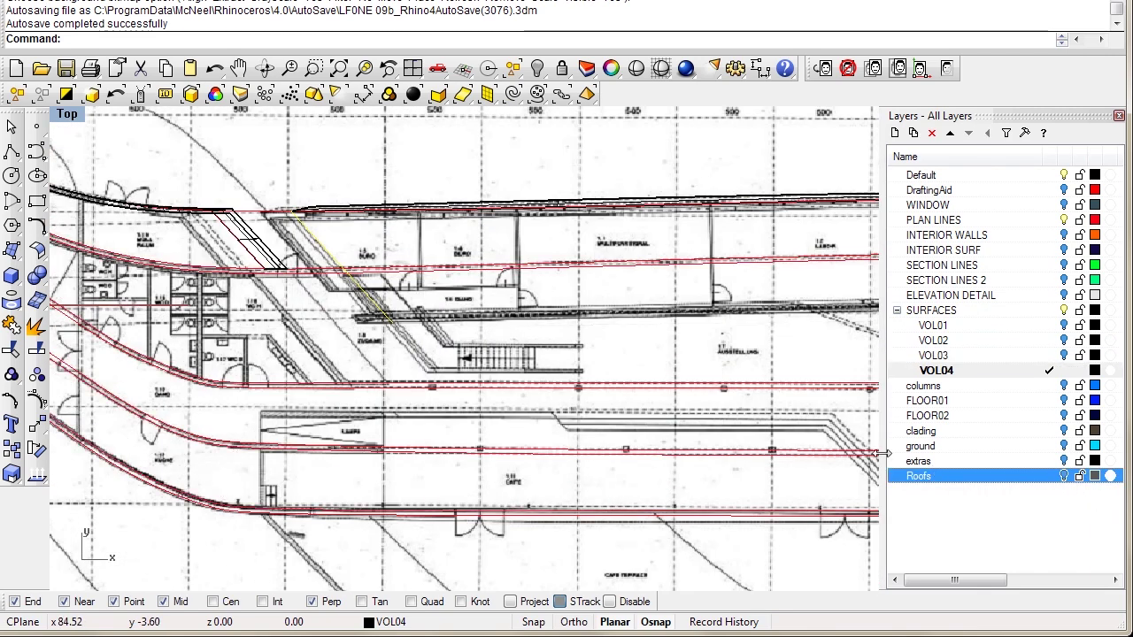
Examine the upper volume's plan outline from the diagonal wall at the Büro rooms to the end of the Labor room.
scroll(380, 374, up, 3)
scroll(379, 374, up, 2)
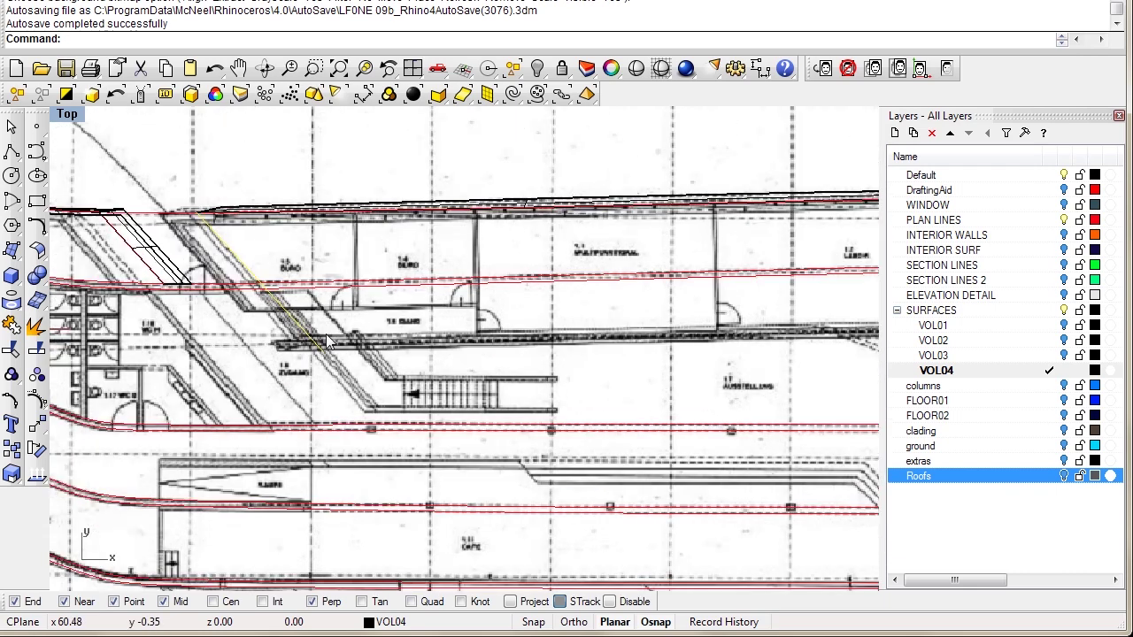
scroll(255, 220, up, 1)
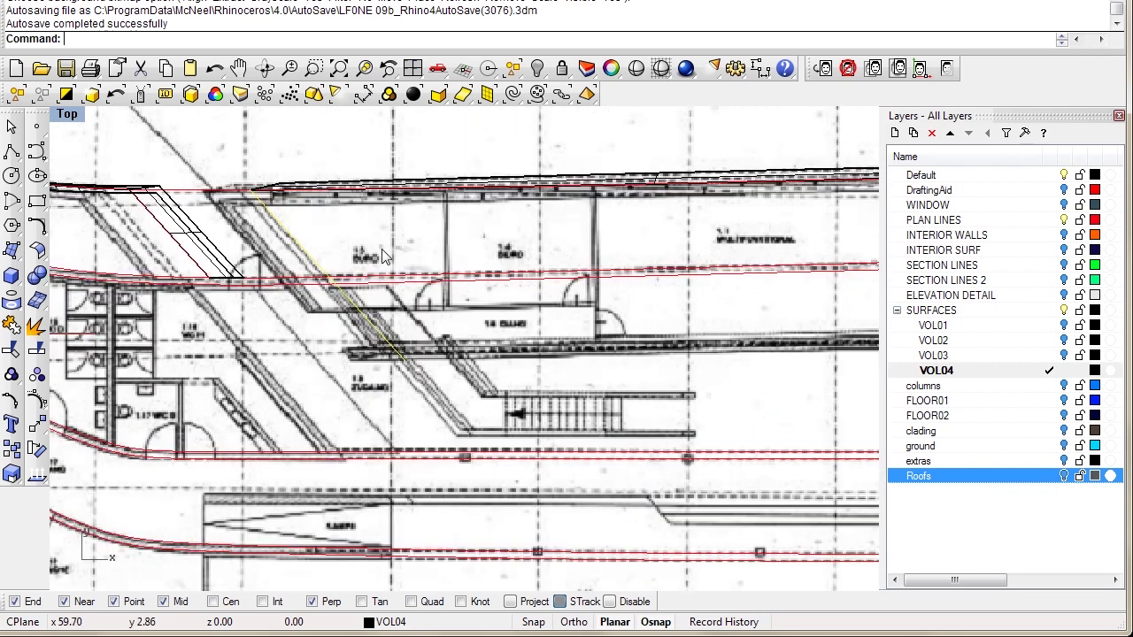
scroll(385, 257, down, 3)
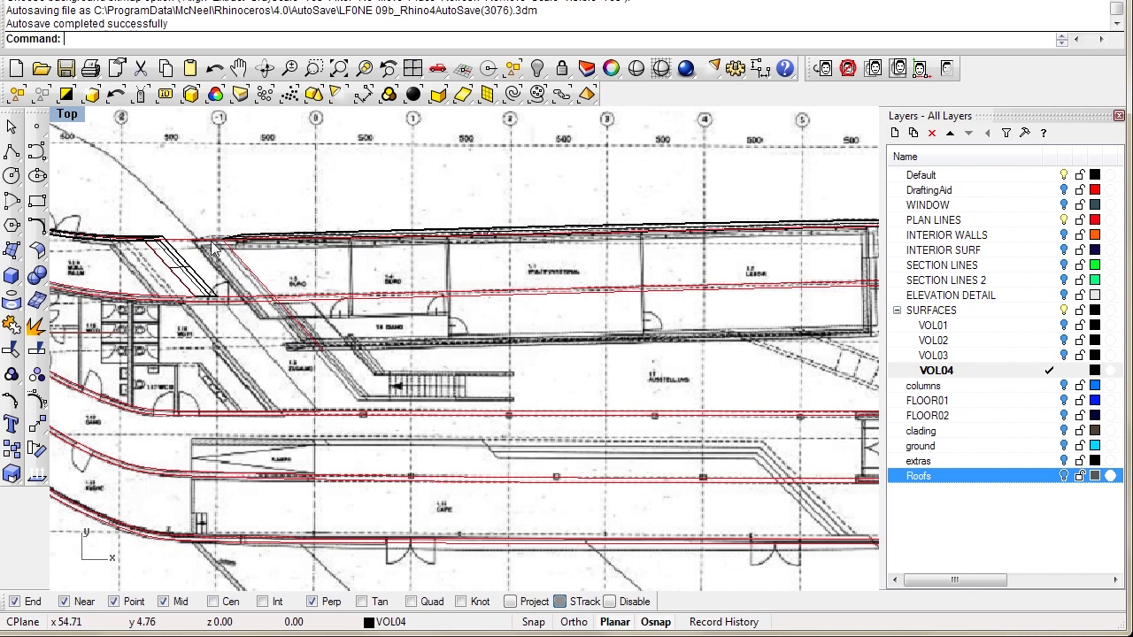
mouse_move(780, 341)
right_down()
mouse_move(692, 341)
mouse_move(657, 312)
mouse_move(519, 283)
right_up()
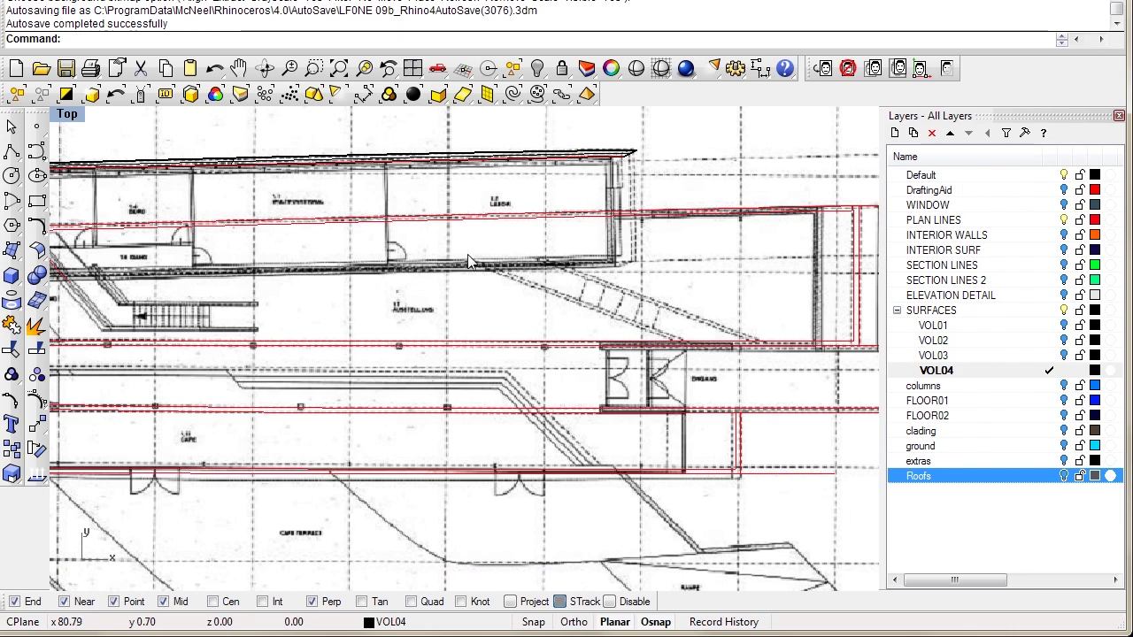
right_drag(139, 282, 250, 288)
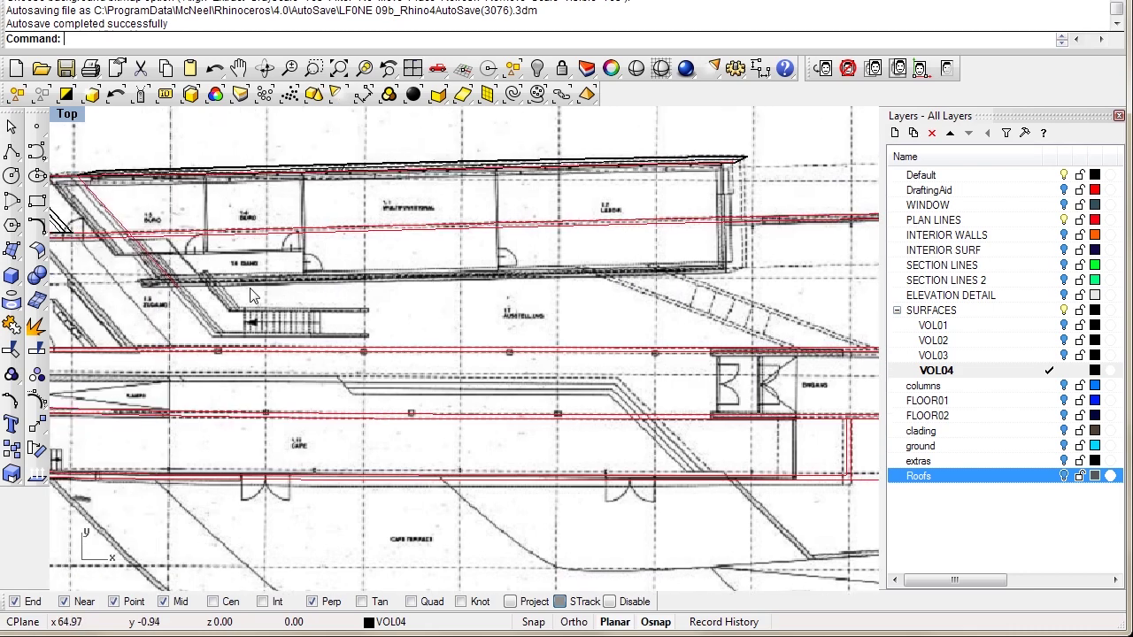
scroll(328, 290, down, 3)
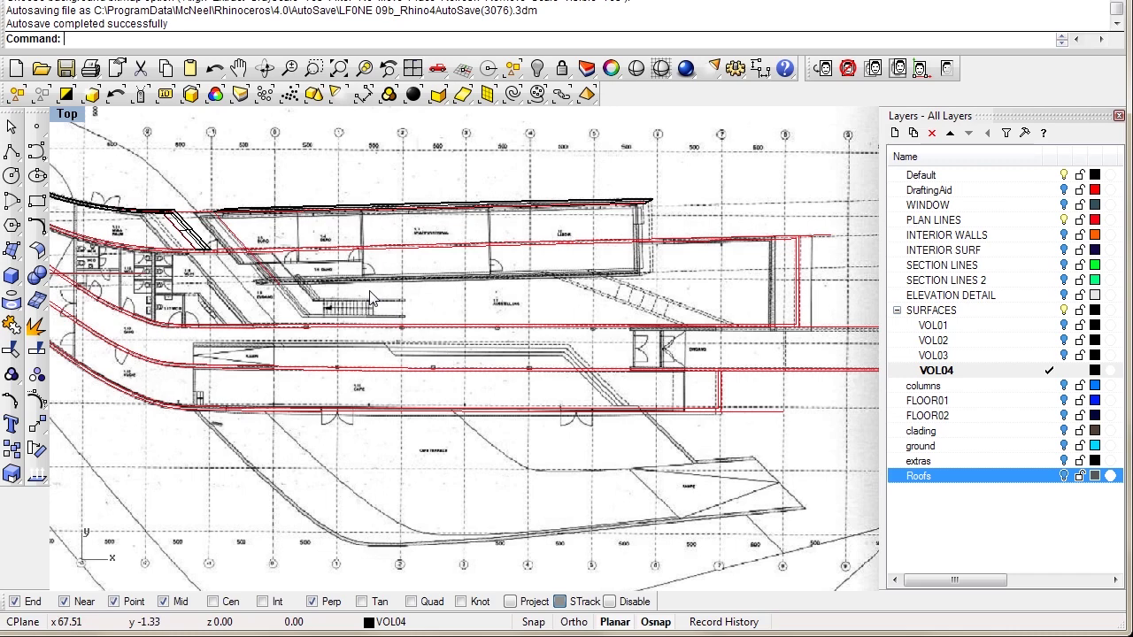
scroll(375, 296, up, 3)
click(323, 283)
right_drag(525, 302, 391, 312)
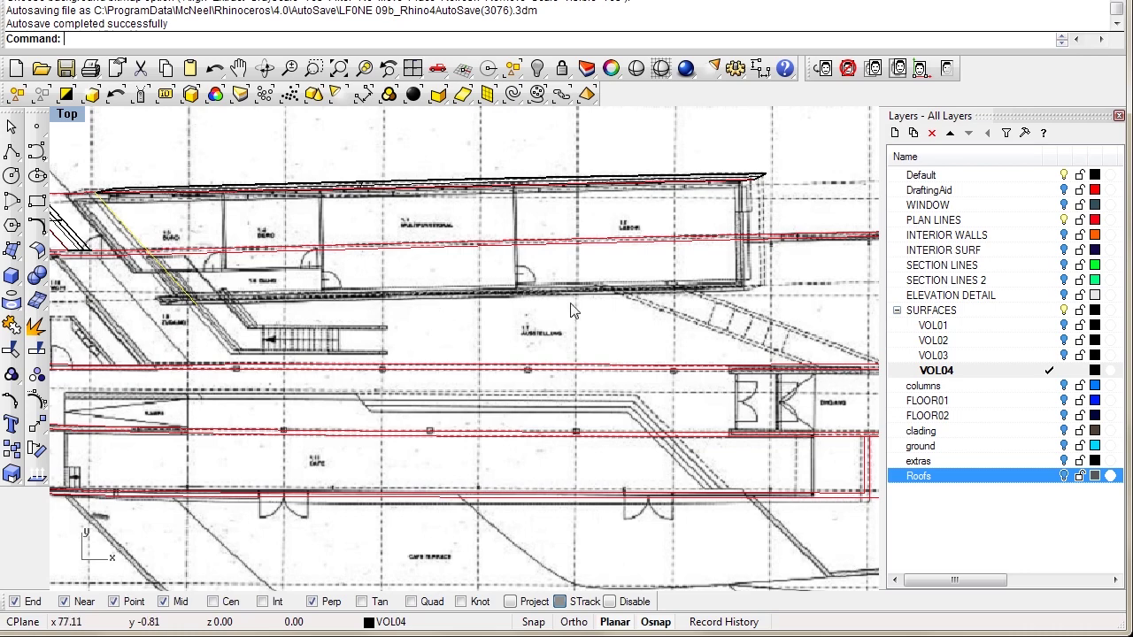
Make PLAN LINES the current layer and draw a straight polyline across the Labor room's outer end, from the outline's upper corner to the lower wall.
click(1053, 220)
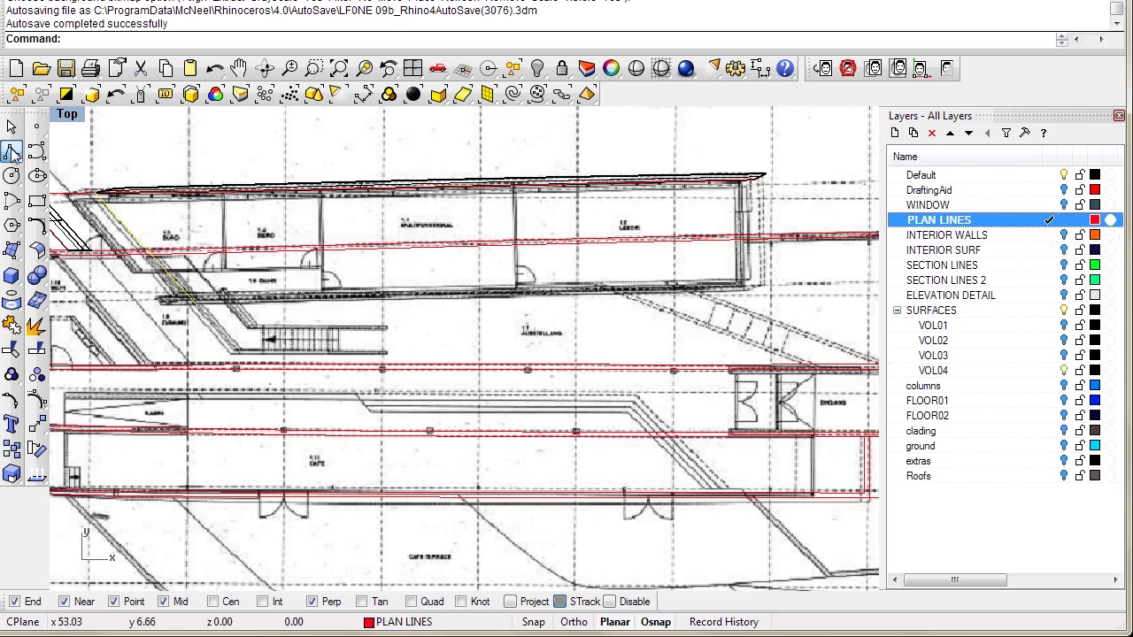
click(11, 153)
scroll(742, 227, up, 3)
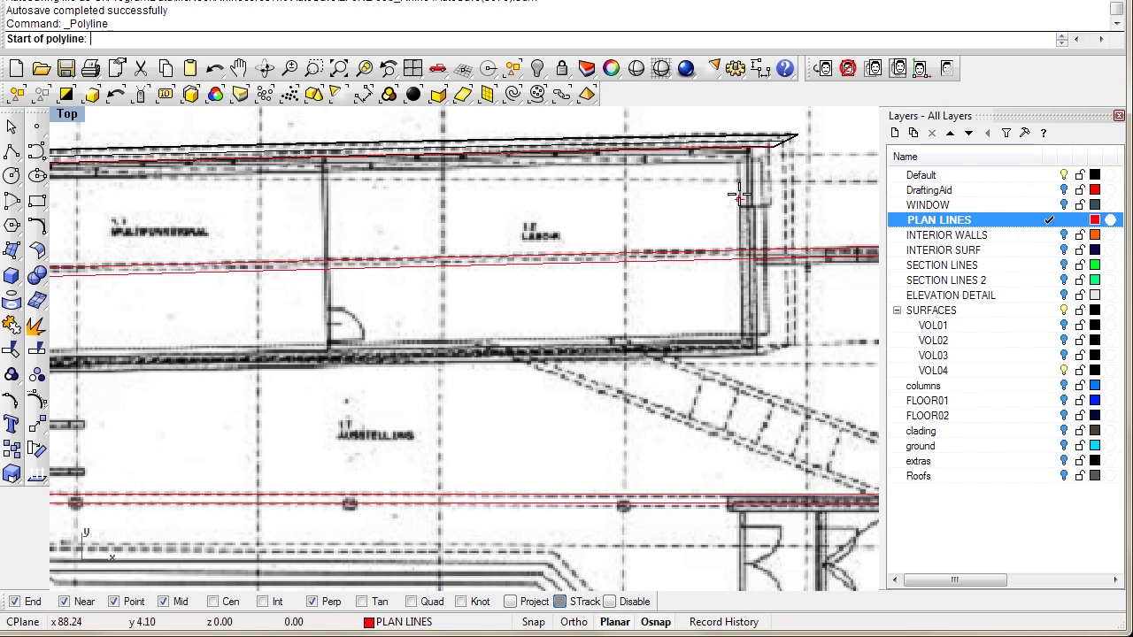
click(772, 148)
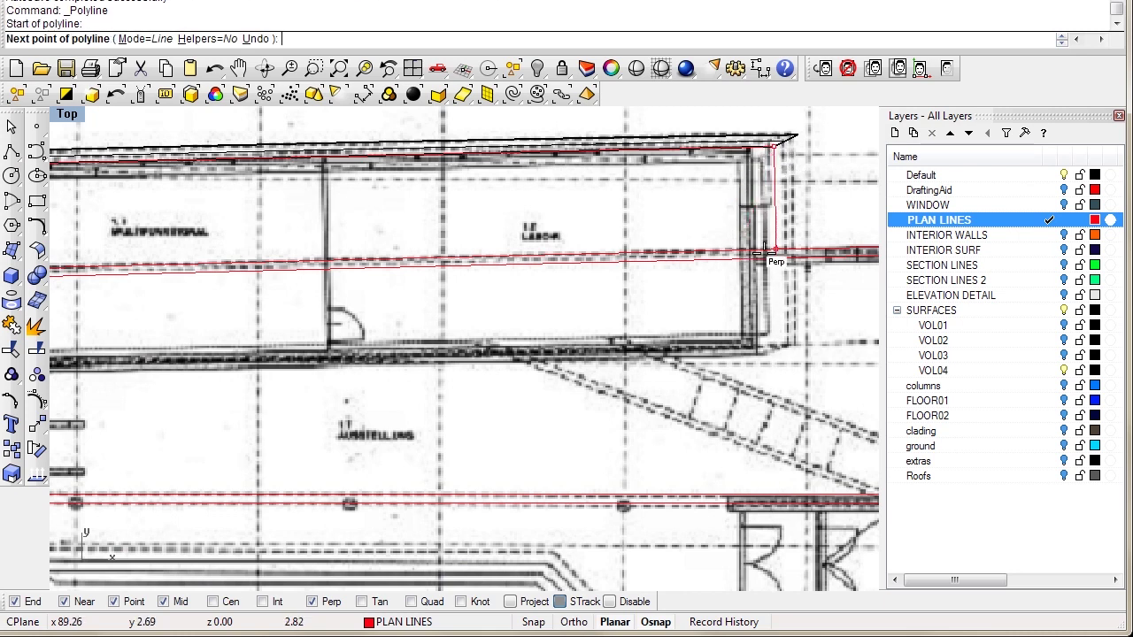
right_drag(757, 250, 701, 238)
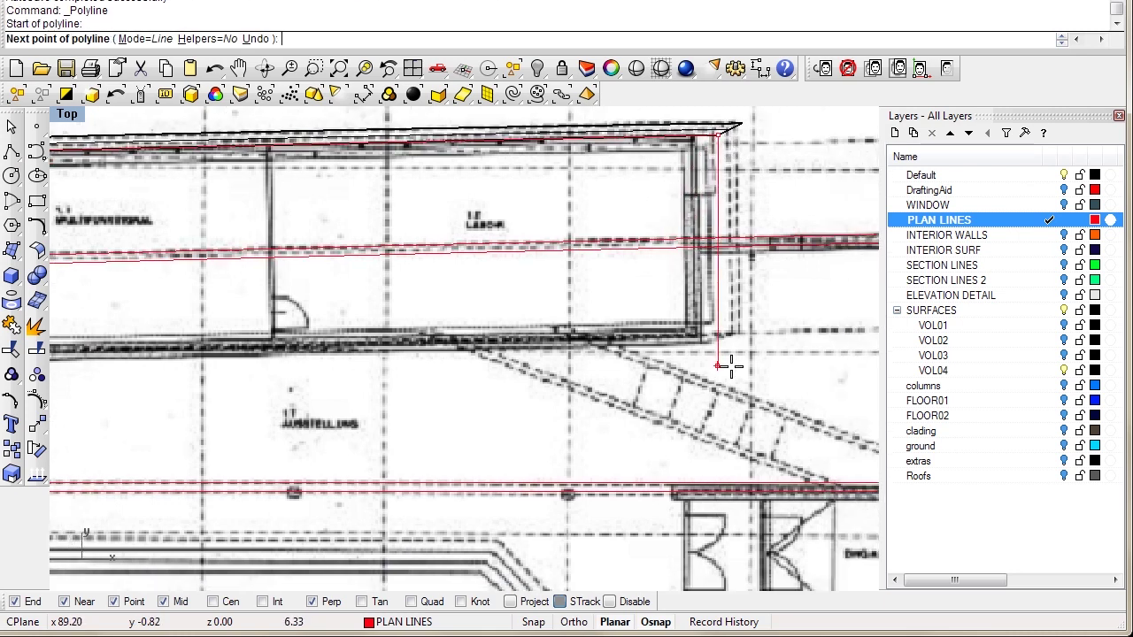
click(719, 343)
key(Return)
scroll(501, 361, down, 2)
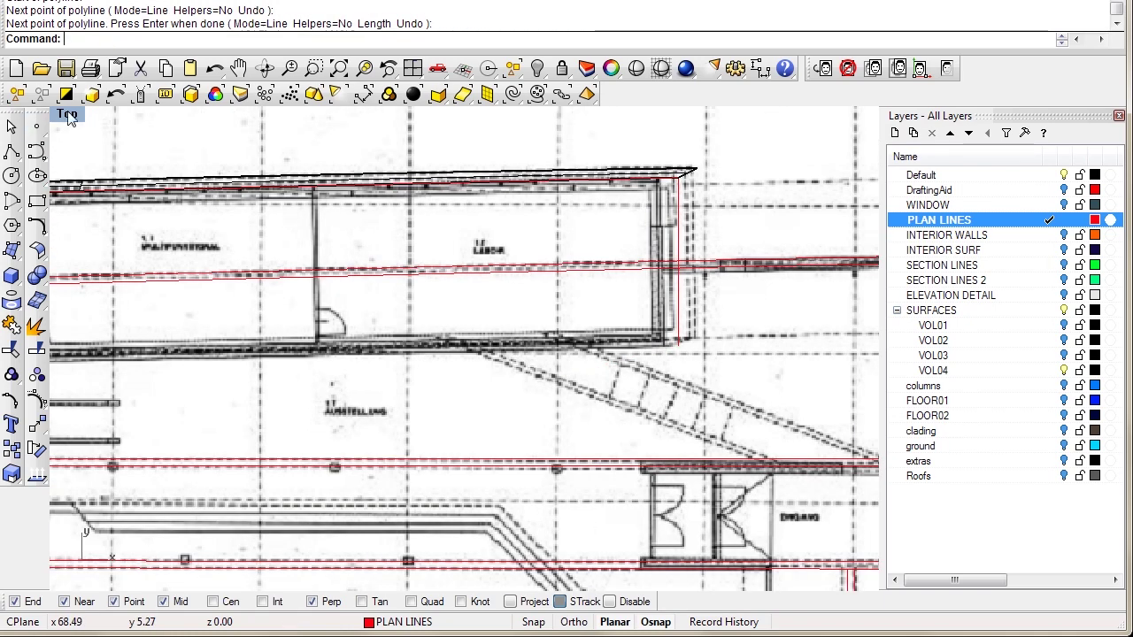
Inspect the new end line beside the VOL04 wall surface in the Perspective view.
key(ctrl+m)
double_click(491, 122)
mouse_move(543, 285)
right_down()
mouse_move(543, 273)
mouse_move(534, 310)
mouse_move(576, 338)
mouse_move(660, 355)
mouse_move(605, 339)
mouse_move(549, 289)
mouse_move(549, 269)
mouse_move(552, 293)
right_up()
right_drag(536, 351, 527, 376)
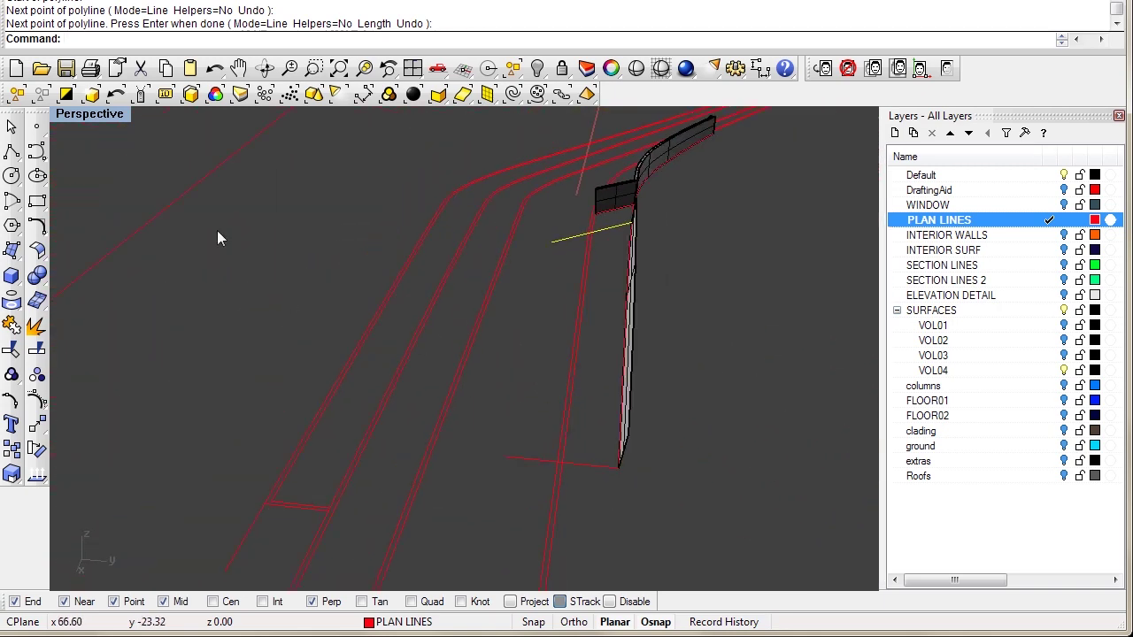
In the Top view, draw a degree 3 curve along the volume's lower wall, from the diagonal line's lower end to the new end line.
double_click(94, 115)
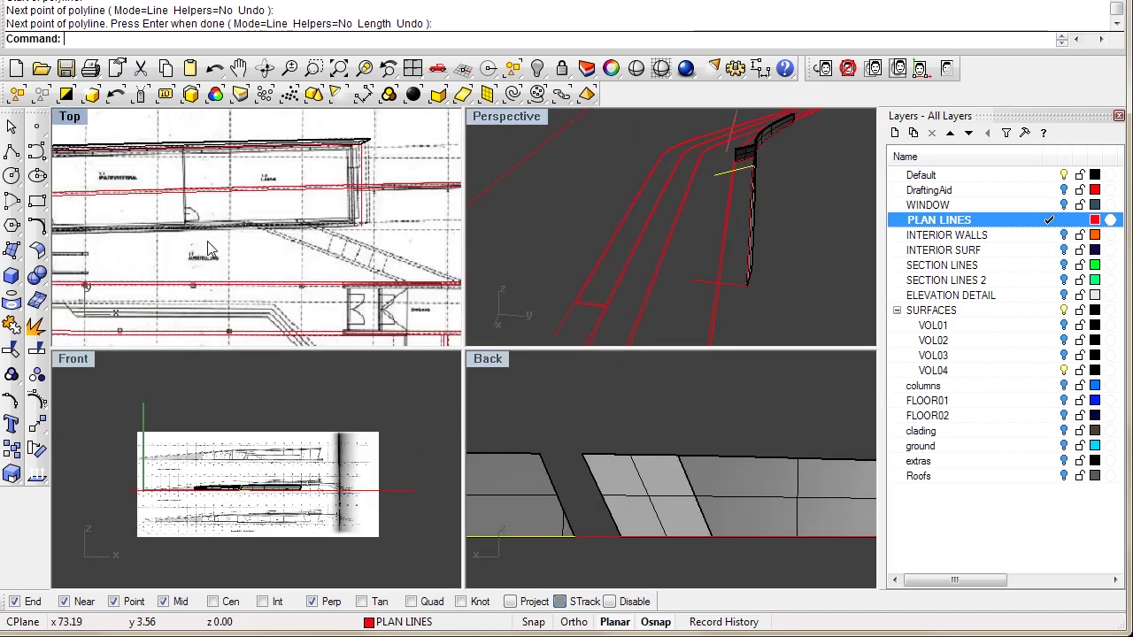
double_click(69, 116)
right_drag(161, 270, 475, 255)
scroll(476, 255, down, 6)
click(325, 181)
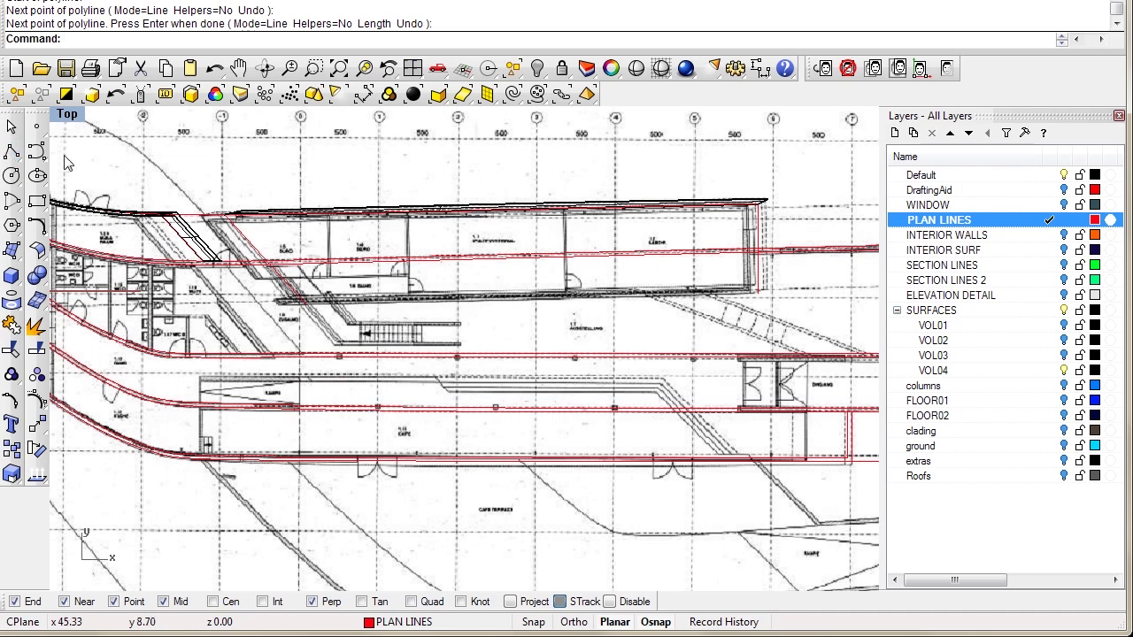
click(36, 151)
scroll(336, 340, up, 4)
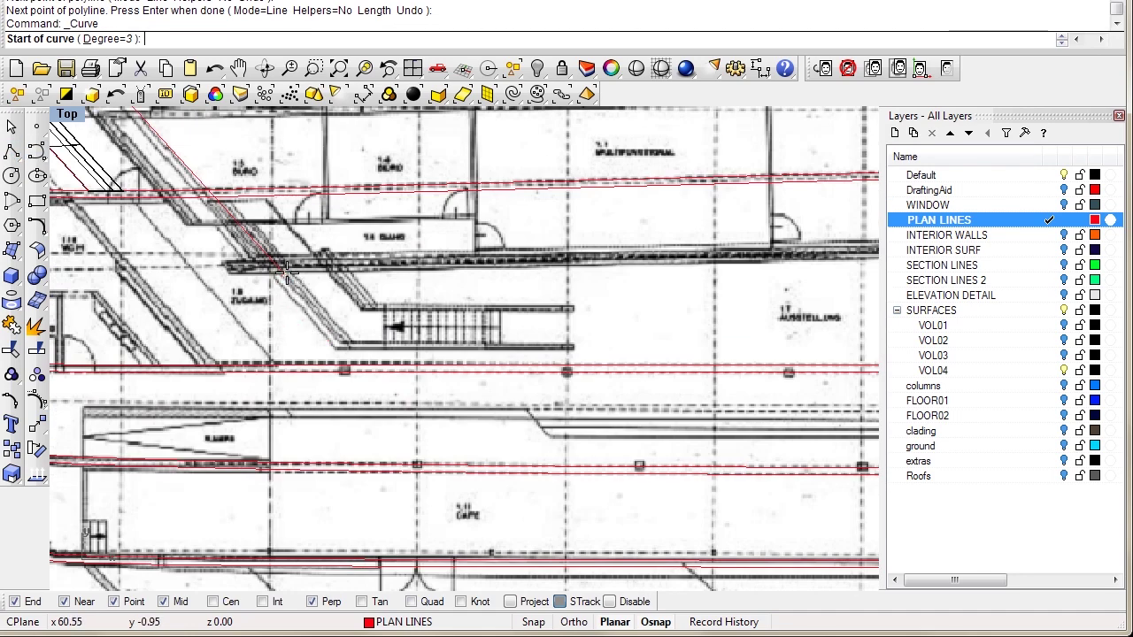
click(286, 272)
scroll(390, 283, up, 3)
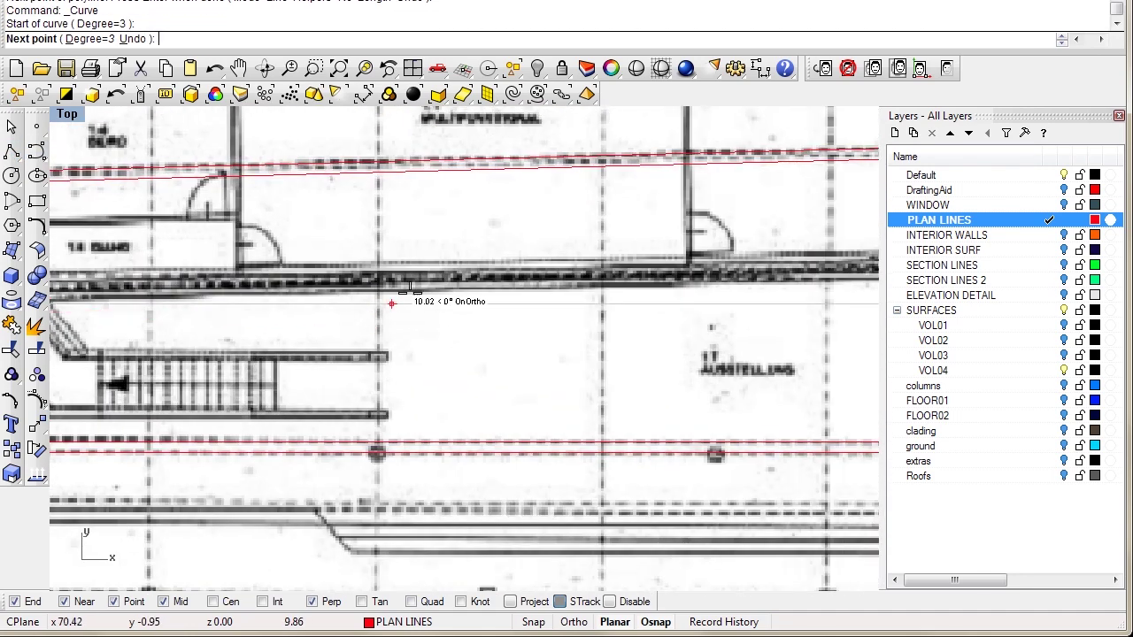
right_drag(558, 304, 449, 316)
scroll(471, 311, down, 2)
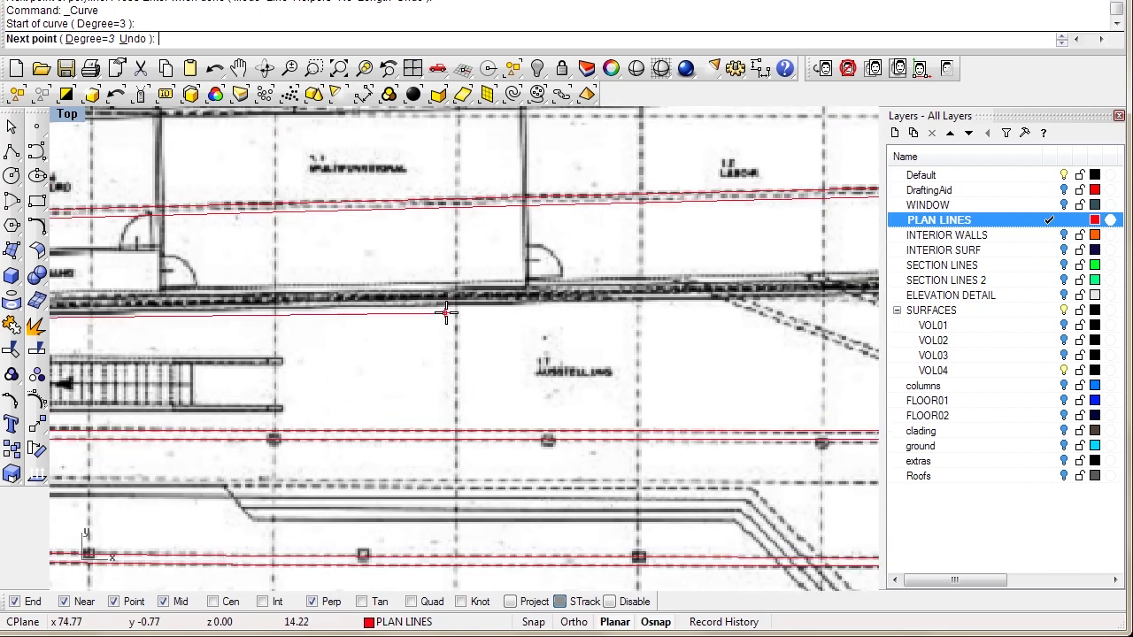
click(455, 305)
right_drag(768, 314, 475, 315)
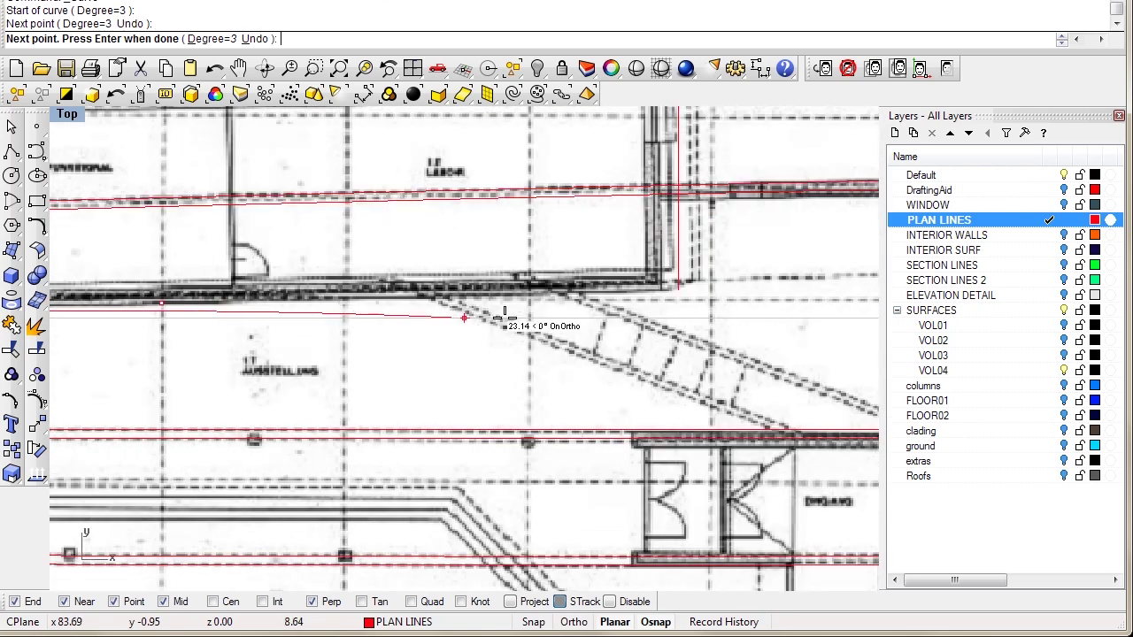
click(680, 287)
right_click(611, 305)
Check the volume's complete plan outline in the Top view and orbit around it in the Perspective view.
scroll(442, 278, down, 6)
right_drag(290, 280, 343, 281)
click(288, 293)
click(257, 323)
right_drag(255, 324, 353, 297)
scroll(307, 319, down, 2)
right_drag(284, 310, 376, 306)
double_click(61, 115)
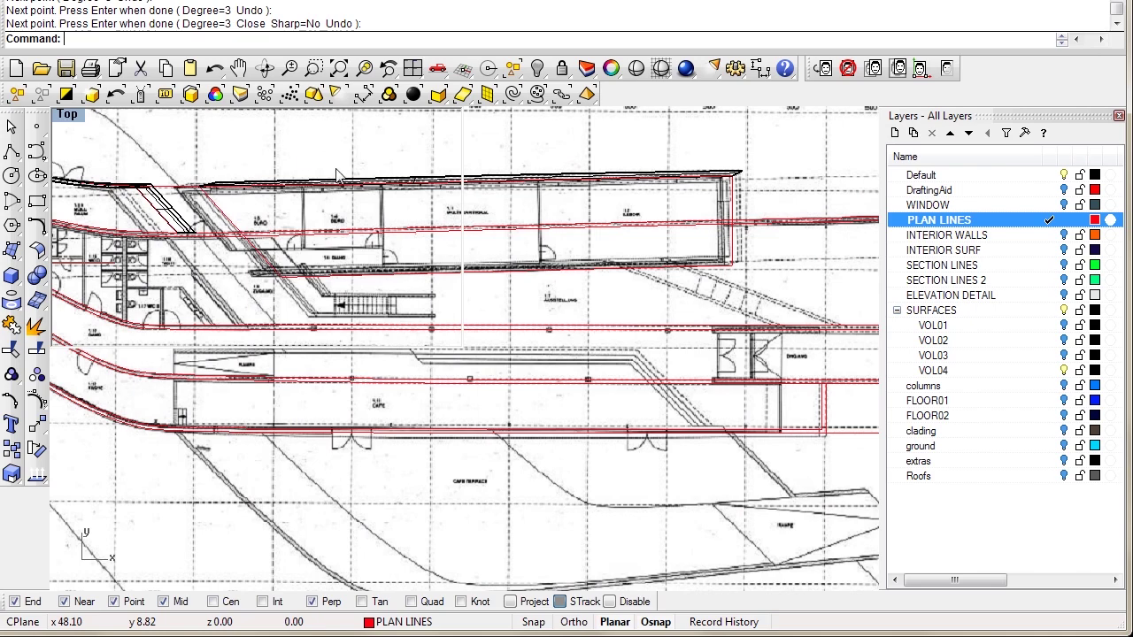
key(ctrl+m)
double_click(492, 118)
right_drag(563, 320, 622, 333)
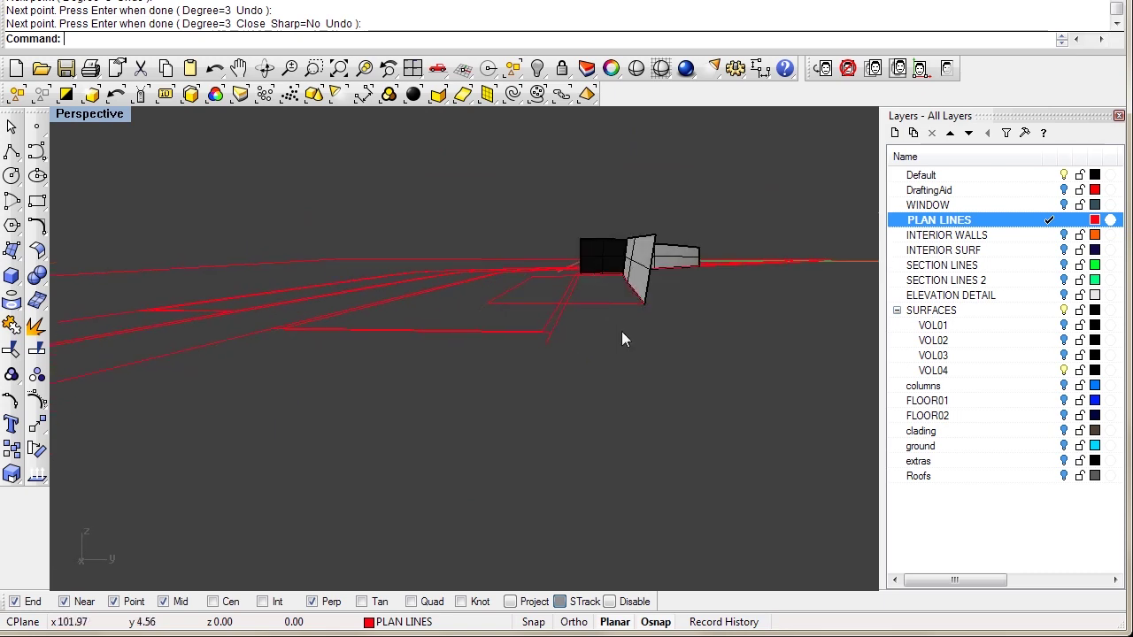
right_drag(647, 247, 430, 374)
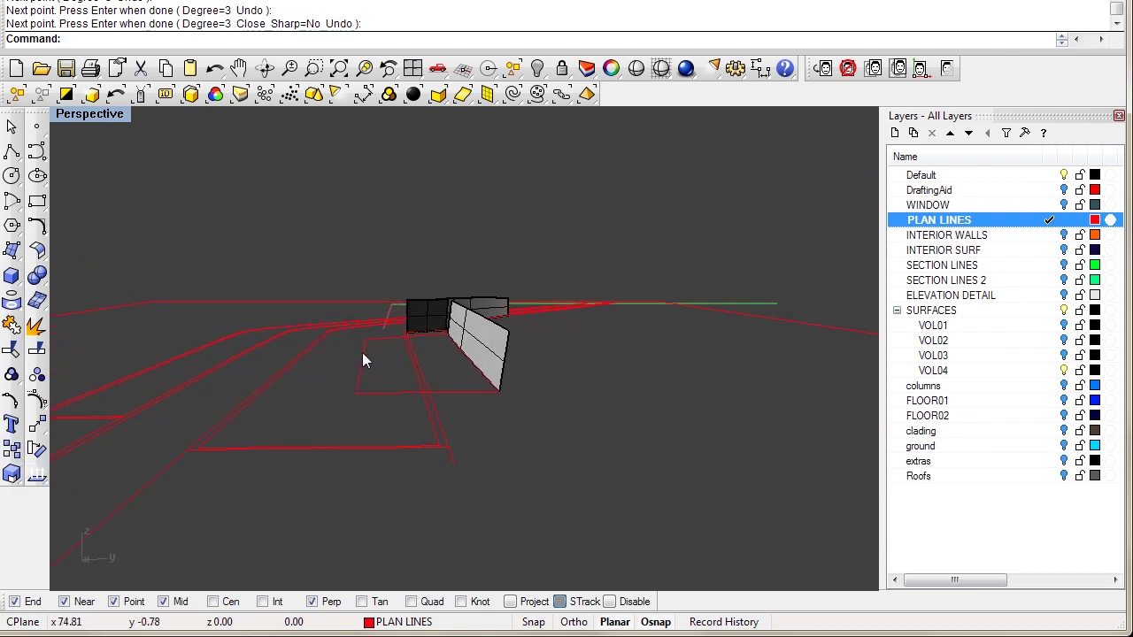
right_drag(341, 410, 360, 435)
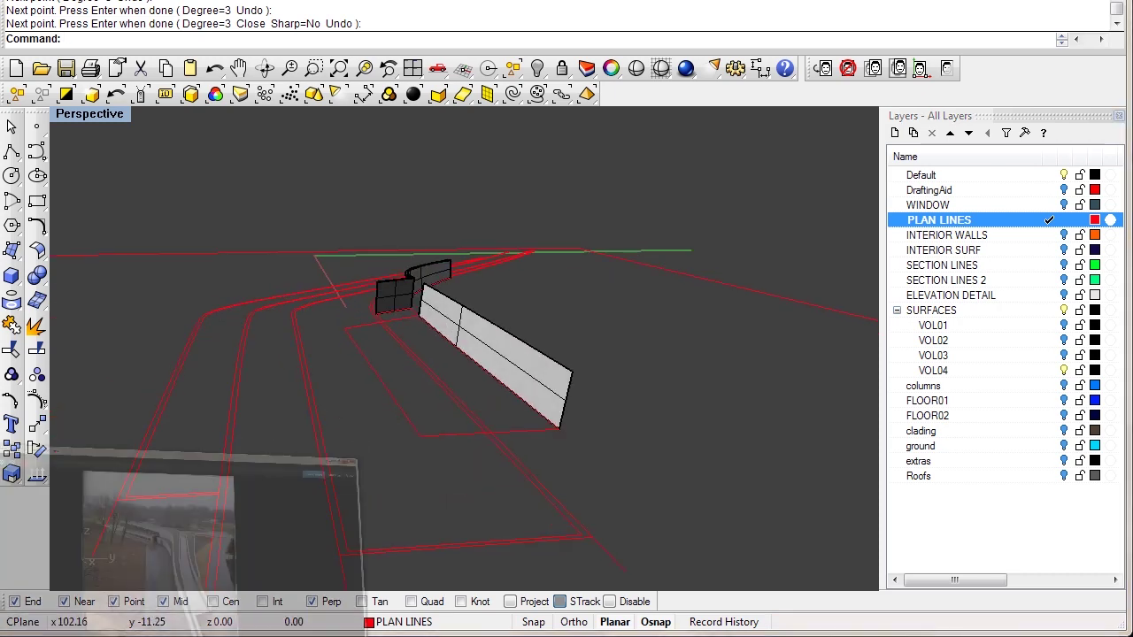
Switch to the reference scans and examine the northwest and southeast elevations in World Cities and Urban Form009.jpg up close.
scroll(478, 255, up, 2)
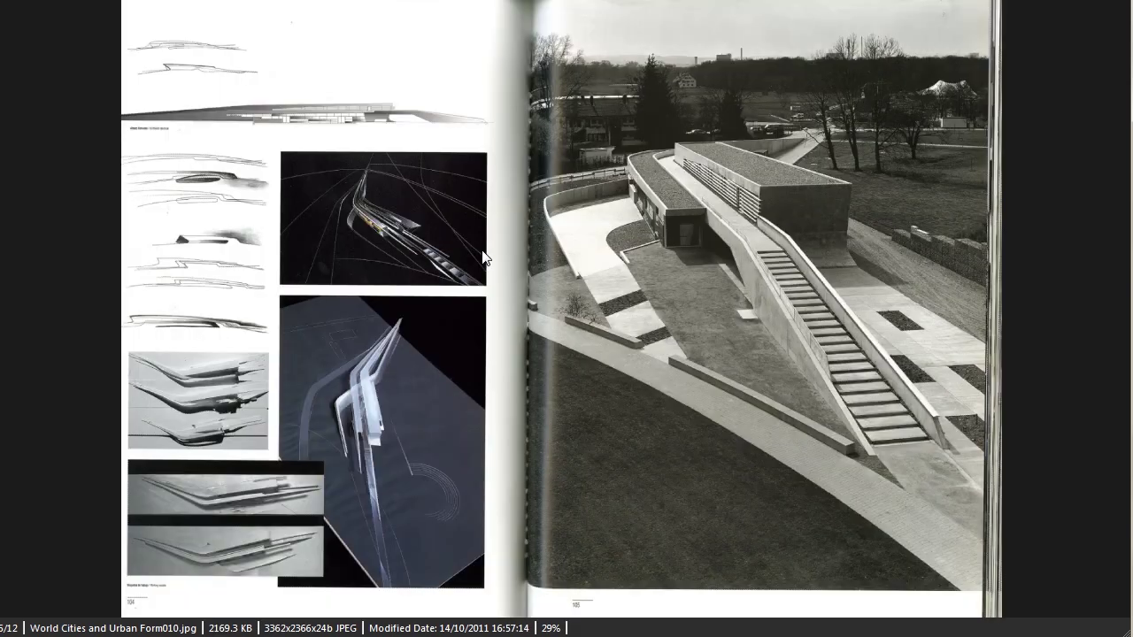
scroll(527, 306, up, 1)
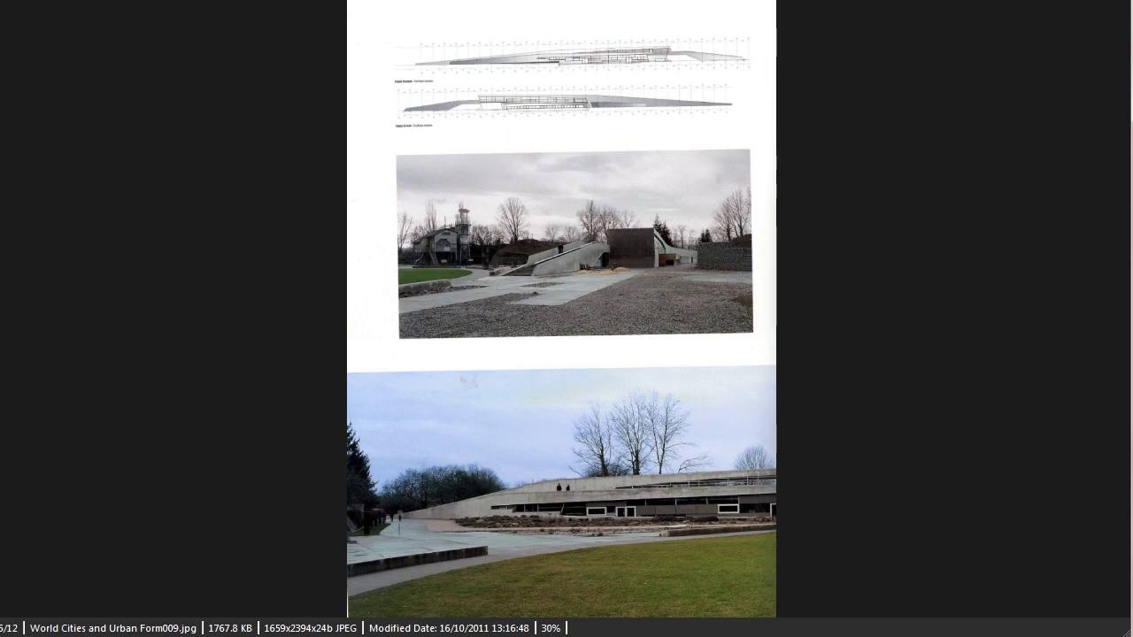
ctrl+scroll(566, 294, up, 4)
drag(566, 294, 531, 414)
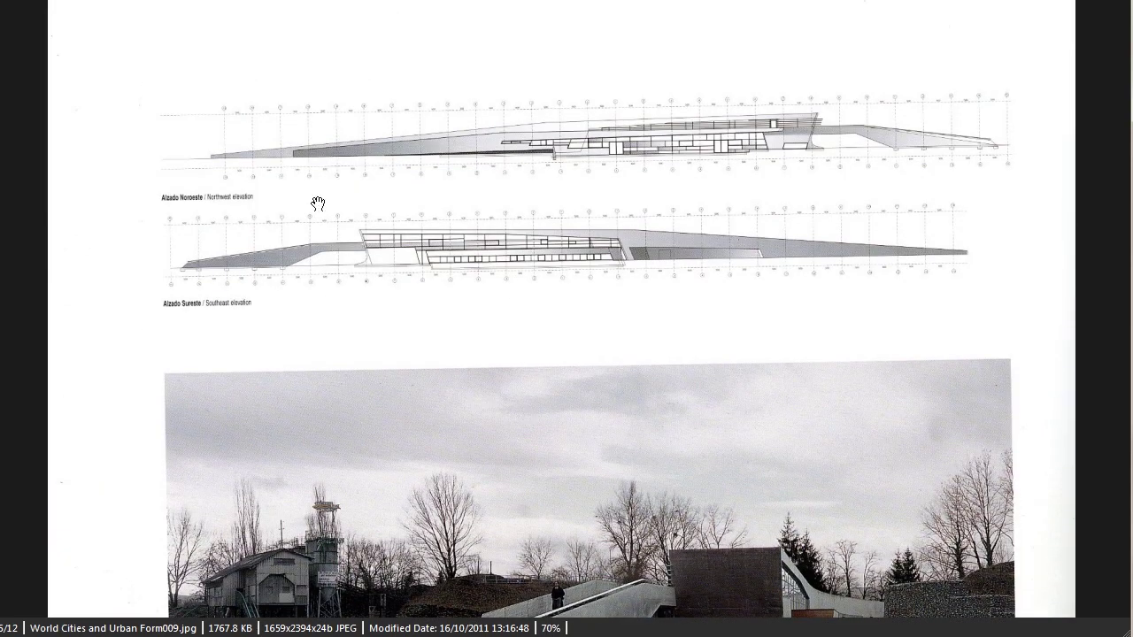
Zoom in on the northwest and southeast elevations, and browse the remaining reference scans as far as Method002.jpg.
ctrl+scroll(316, 279, up, 3)
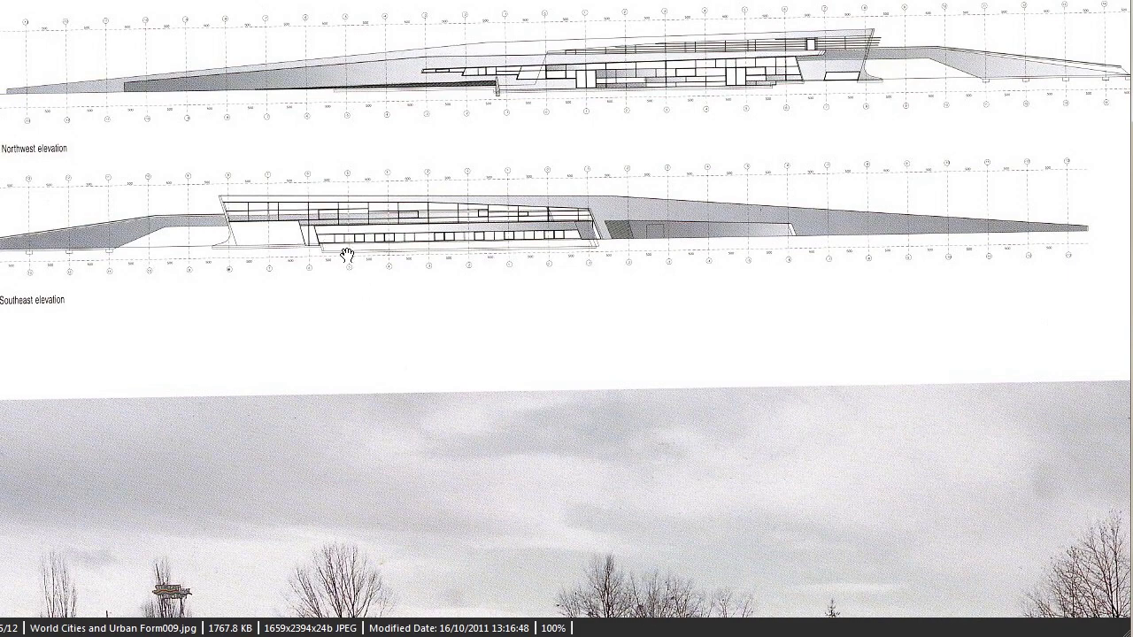
scroll(266, 231, down, 1)
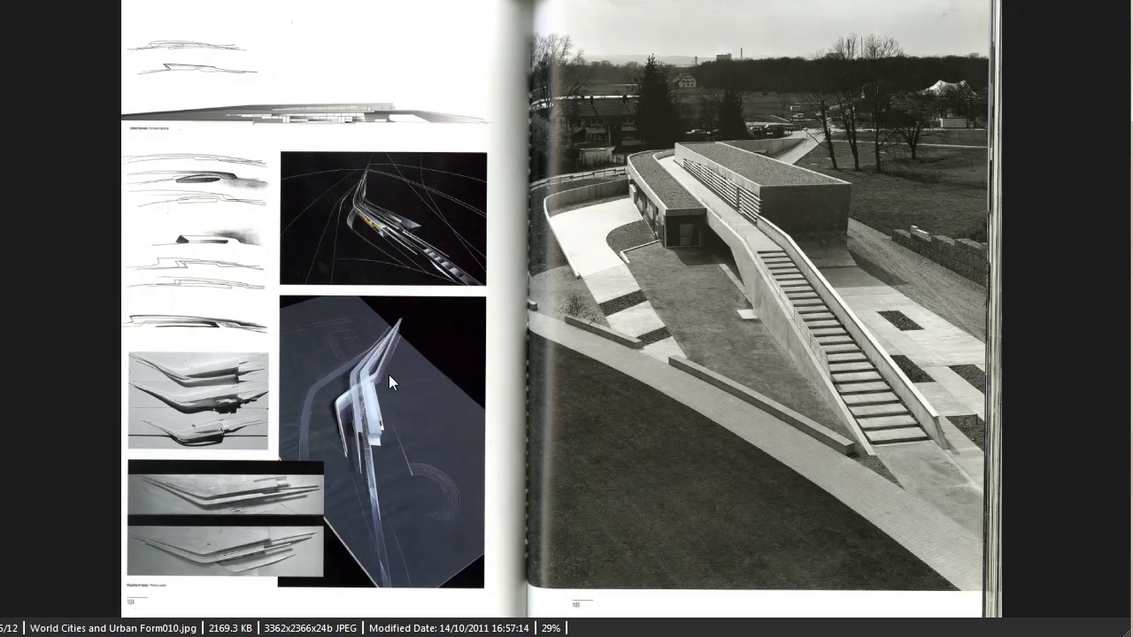
scroll(389, 374, down, 3)
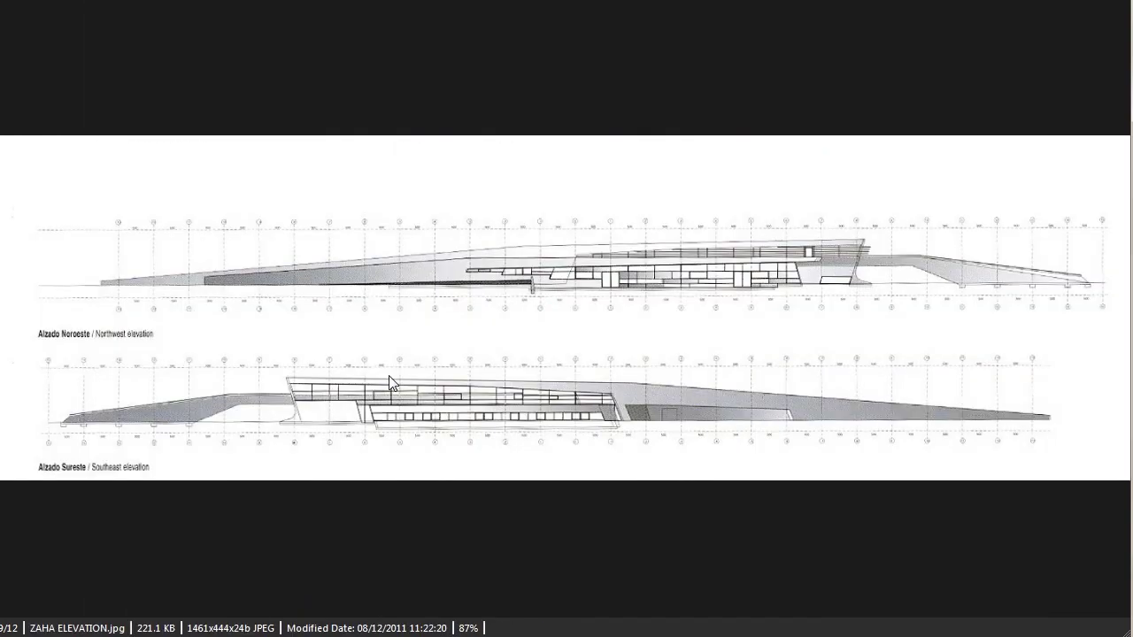
scroll(390, 382, down, 1)
scroll(390, 383, down, 2)
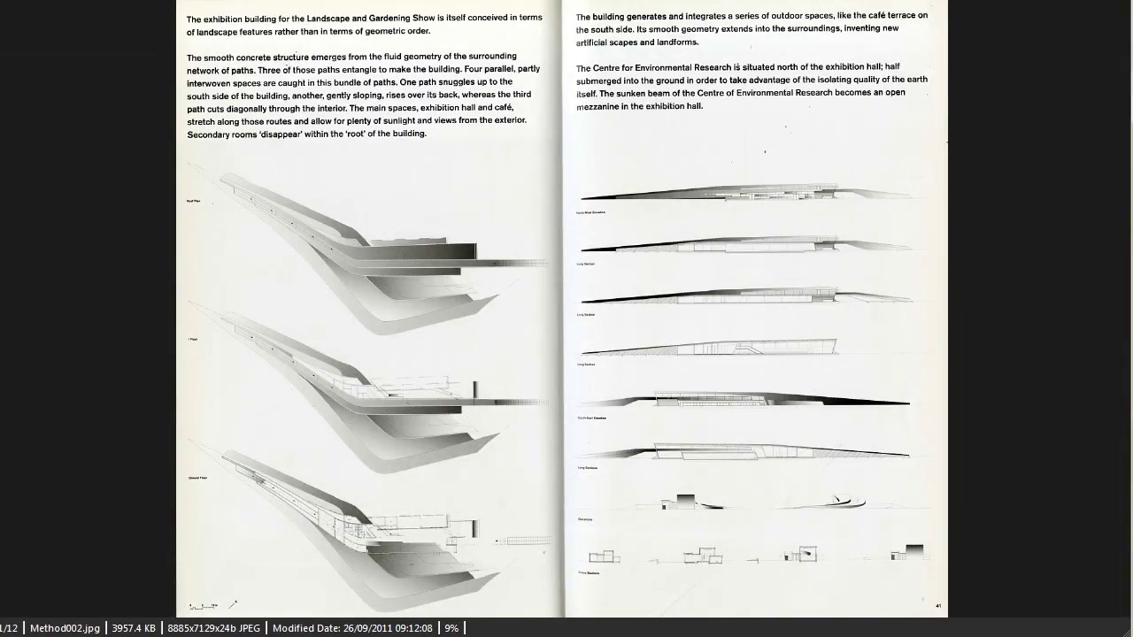
Examine the end elevations and the cross section through the tall hall in Method002.jpg up close.
ctrl+scroll(566, 309, up, 3)
drag(885, 548, 631, 211)
key(plus)
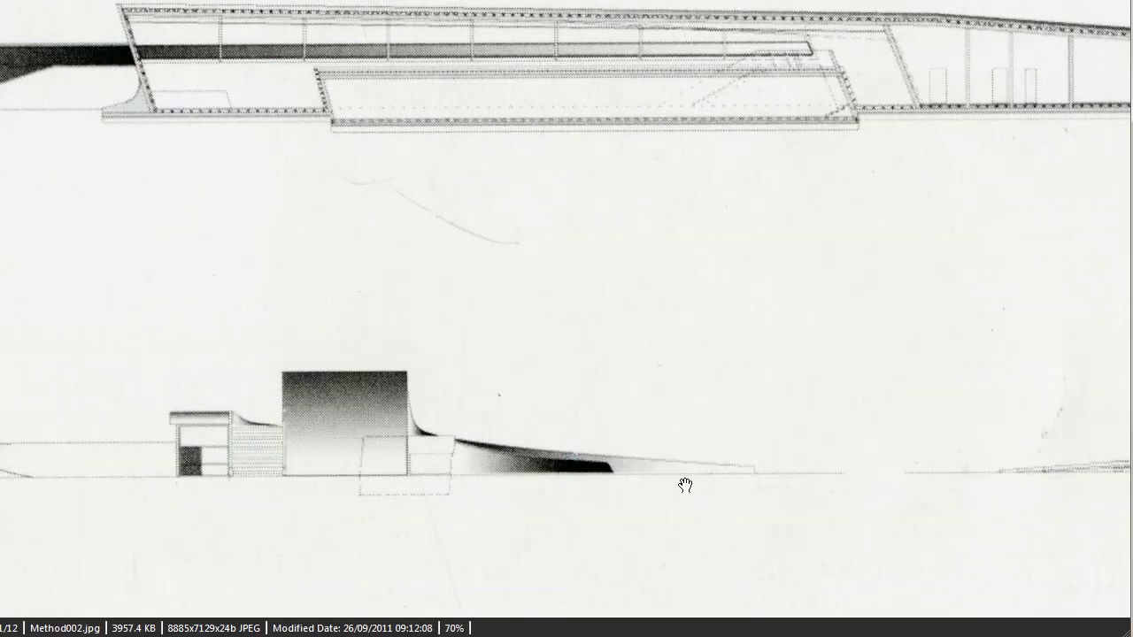
drag(685, 485, 586, 215)
drag(899, 358, 802, 121)
drag(1075, 256, 721, 231)
drag(763, 290, 428, 277)
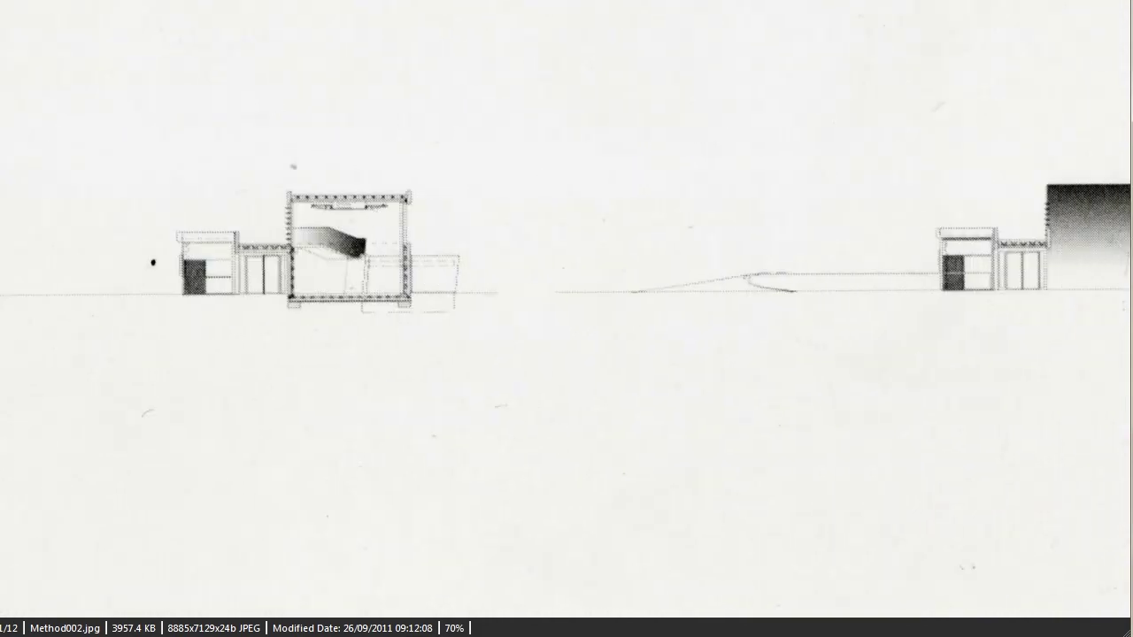
key(plus)
drag(326, 279, 412, 293)
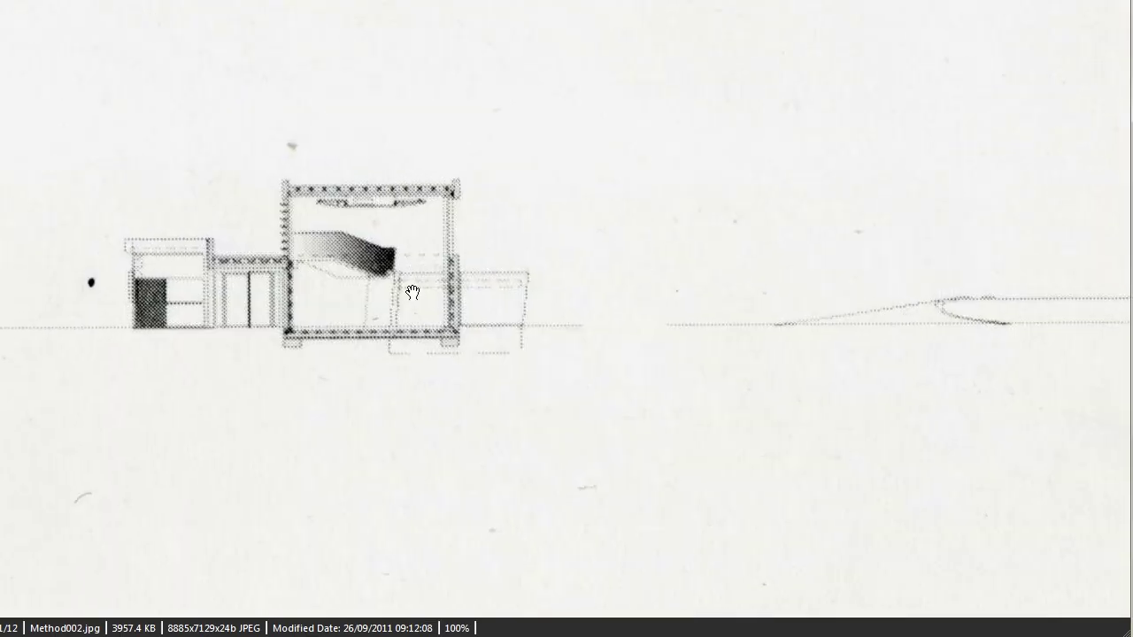
drag(442, 342, 442, 365)
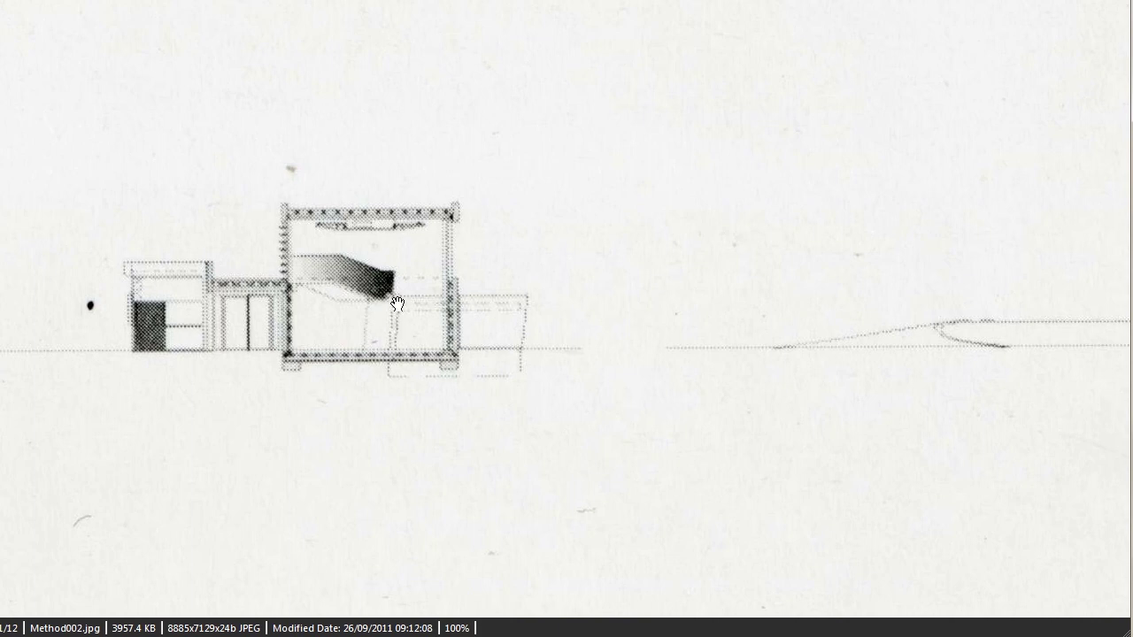
Compare the cross sections along the bottom row of Method002.jpg, focusing on the one cutting through the low, slanted-wall volume.
drag(487, 337, 450, 363)
drag(707, 340, 686, 363)
drag(300, 351, 524, 354)
drag(344, 357, 604, 375)
drag(397, 381, 747, 396)
mouse_move(315, 391)
mouse_down()
mouse_move(809, 378)
mouse_move(621, 371)
mouse_up()
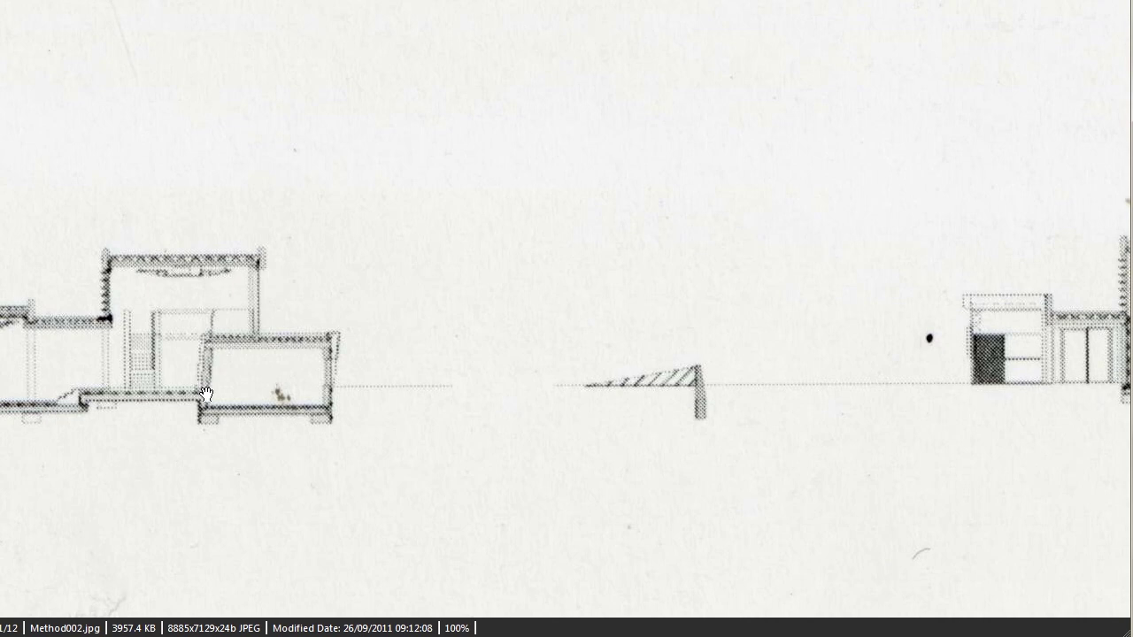
drag(205, 394, 308, 383)
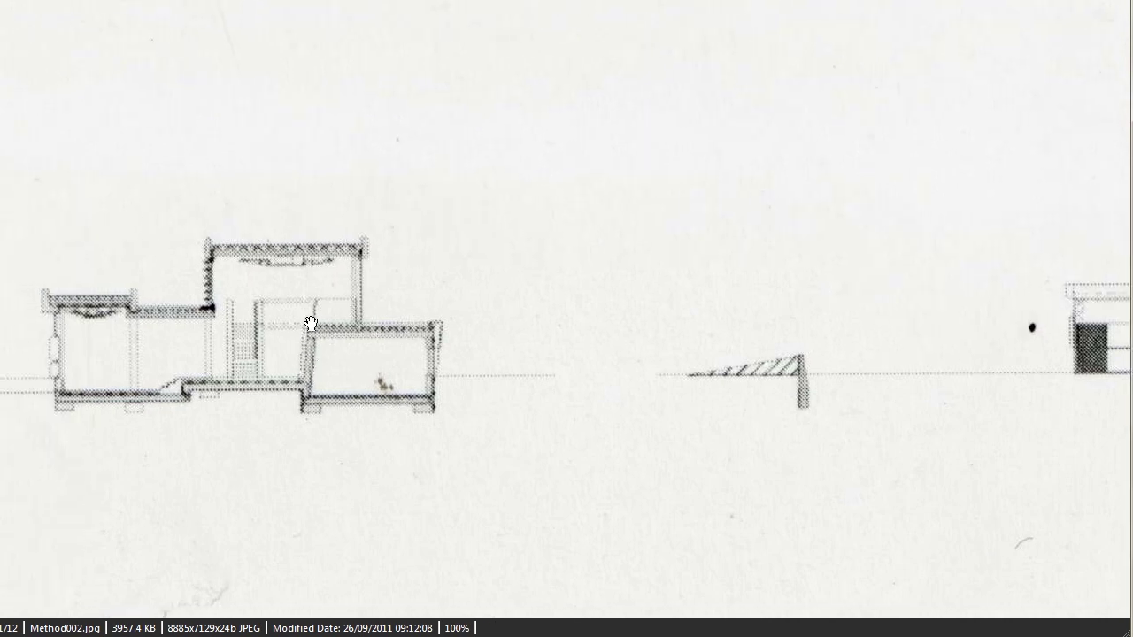
drag(317, 344, 404, 328)
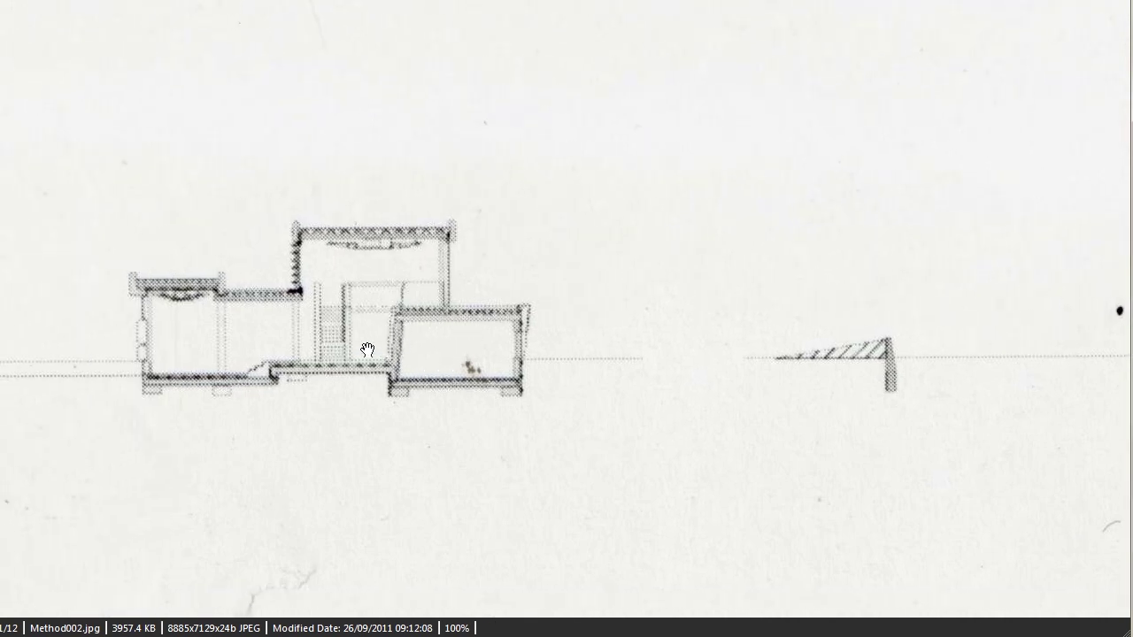
drag(1124, 376, 728, 346)
drag(949, 336, 553, 330)
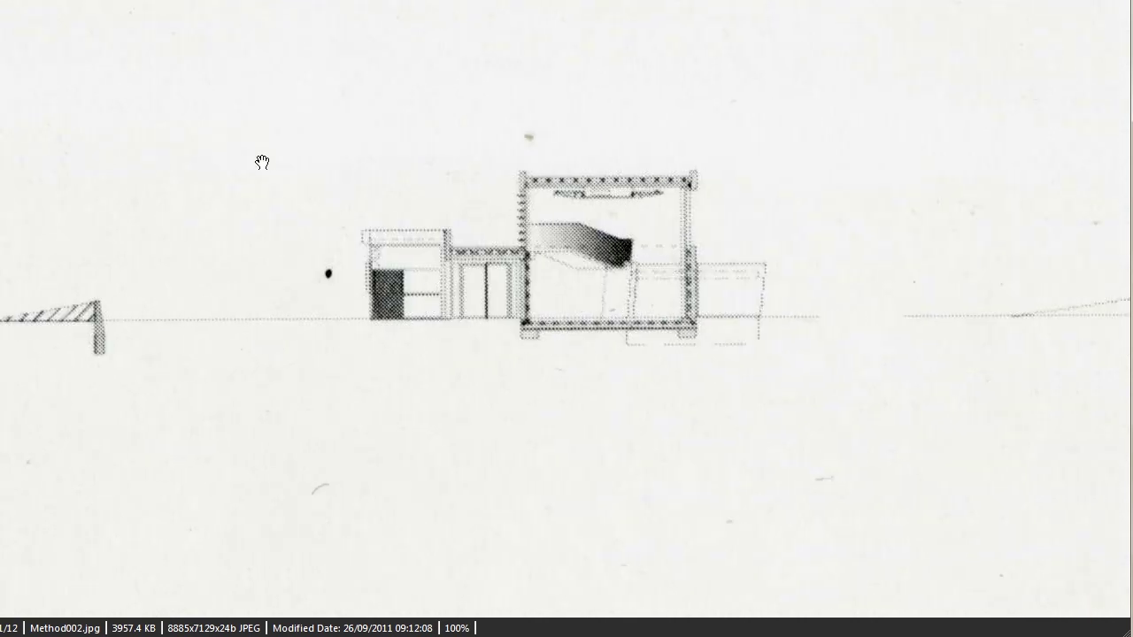
Switch to World Cities and Urban Form007.jpg and examine its section drawings and photographs up close.
key(minus)
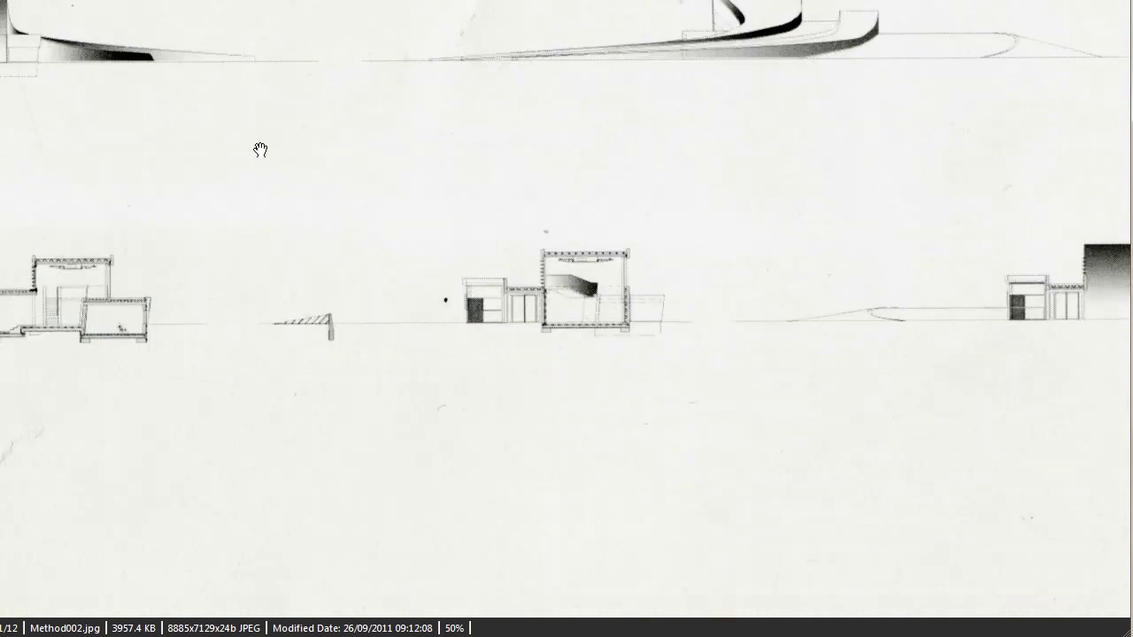
scroll(259, 152, down, 2)
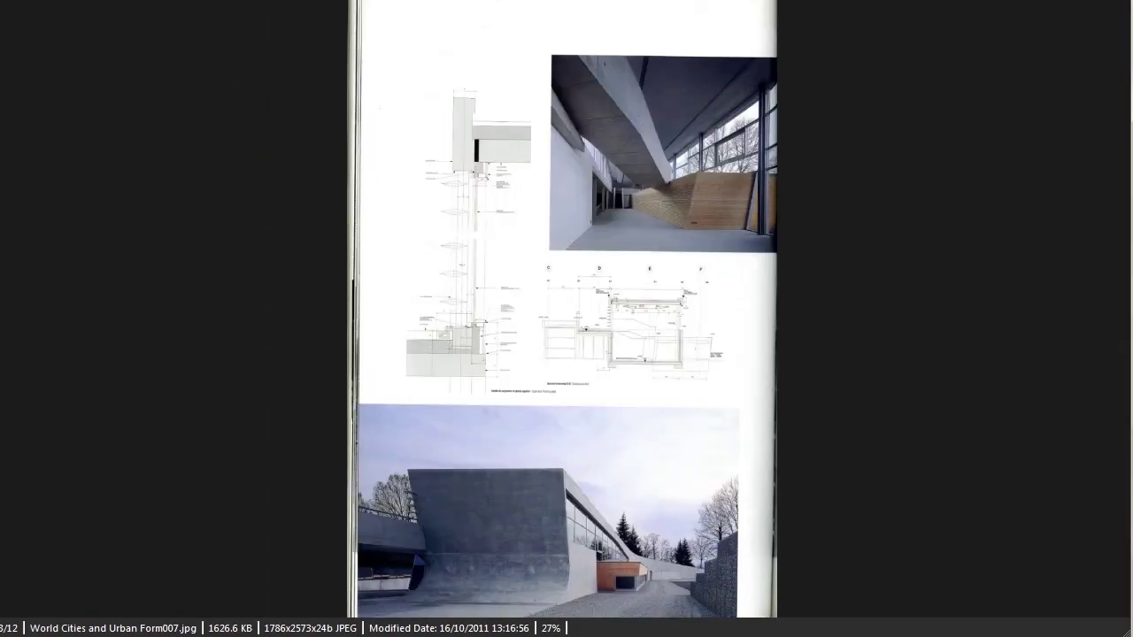
key(plus)
key(plus)
drag(687, 201, 312, 346)
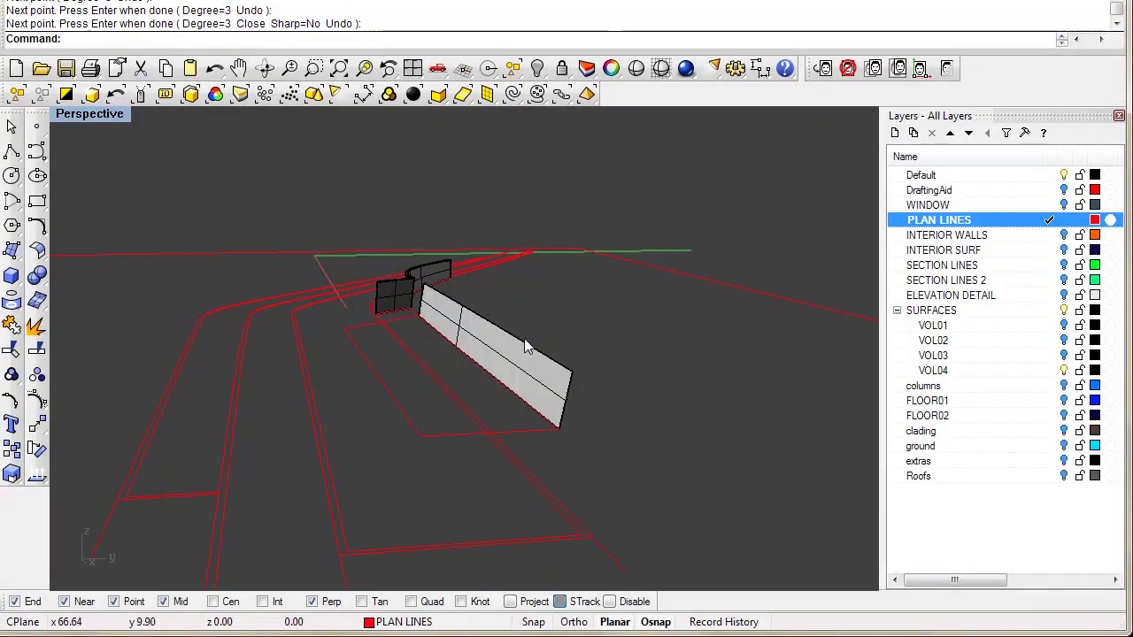
In Rhino's Perspective view, try to move the volume's long front plan line vertically to the wall surface's top corner height, and undo it.
right_drag(524, 338, 497, 437)
click(494, 434)
scroll(485, 444, up, 2)
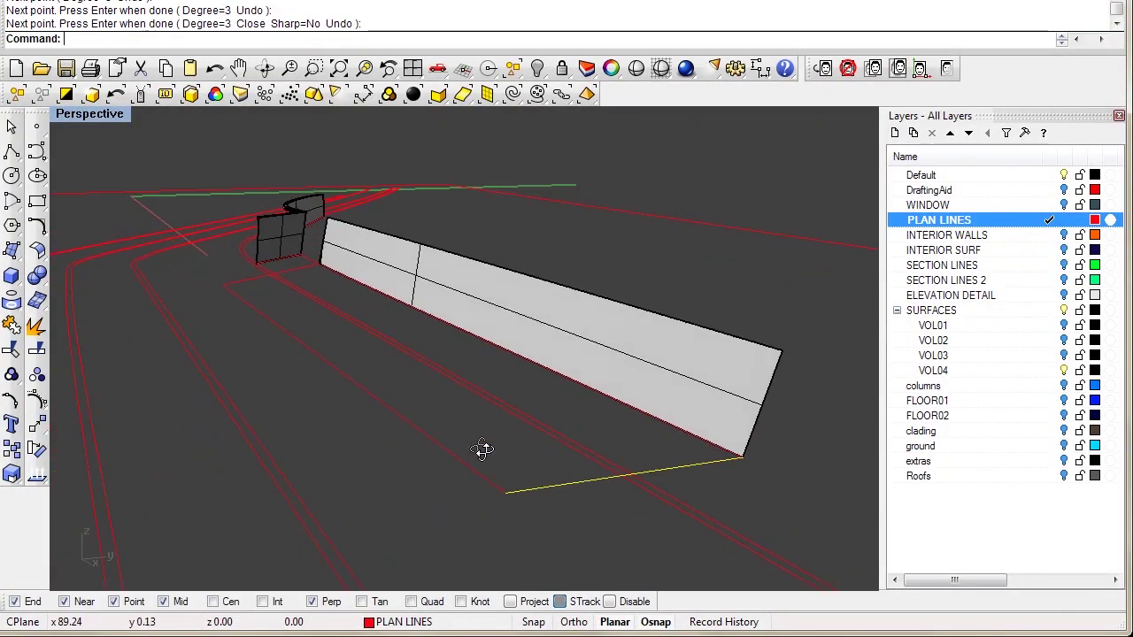
right_drag(525, 450, 487, 427)
click(487, 435)
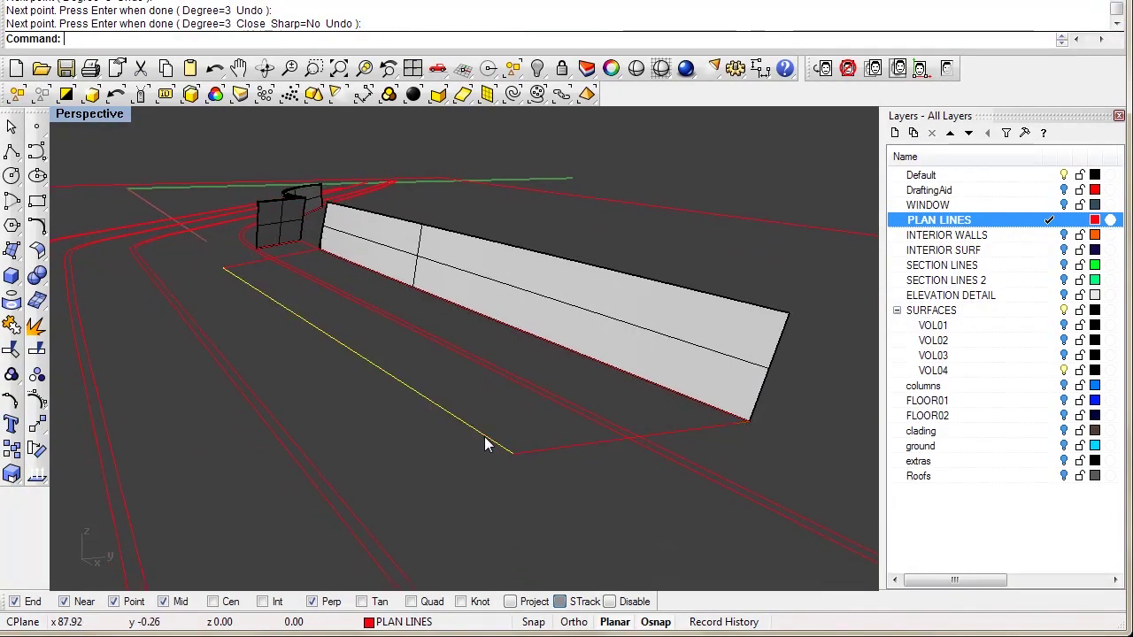
text(move)
key(Return)
text(v)
key(Return)
click(512, 454)
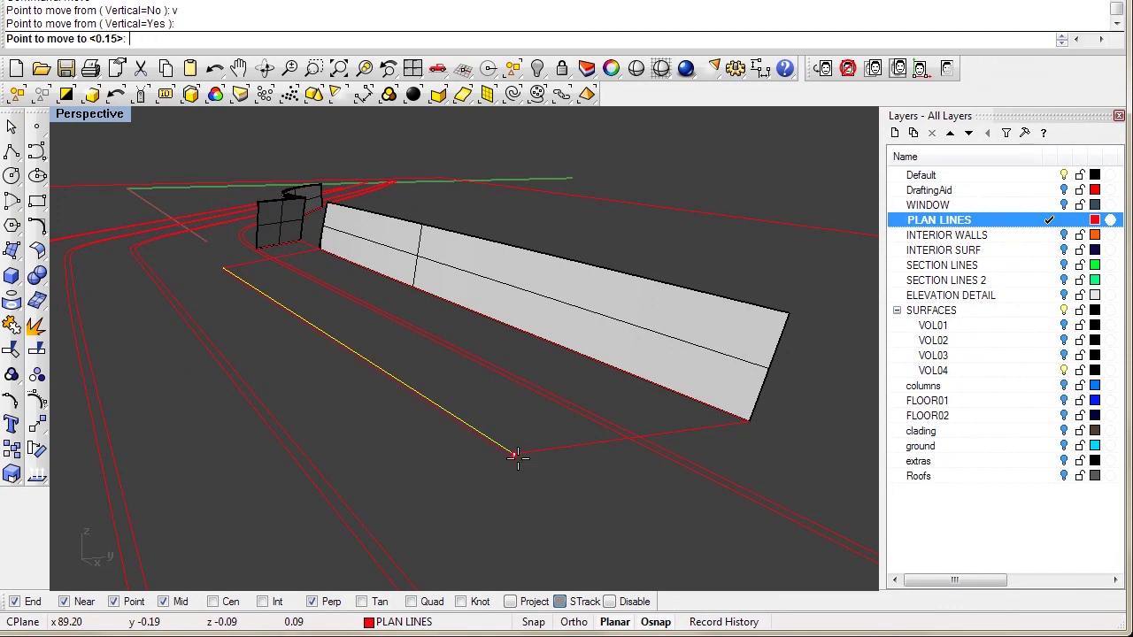
click(789, 314)
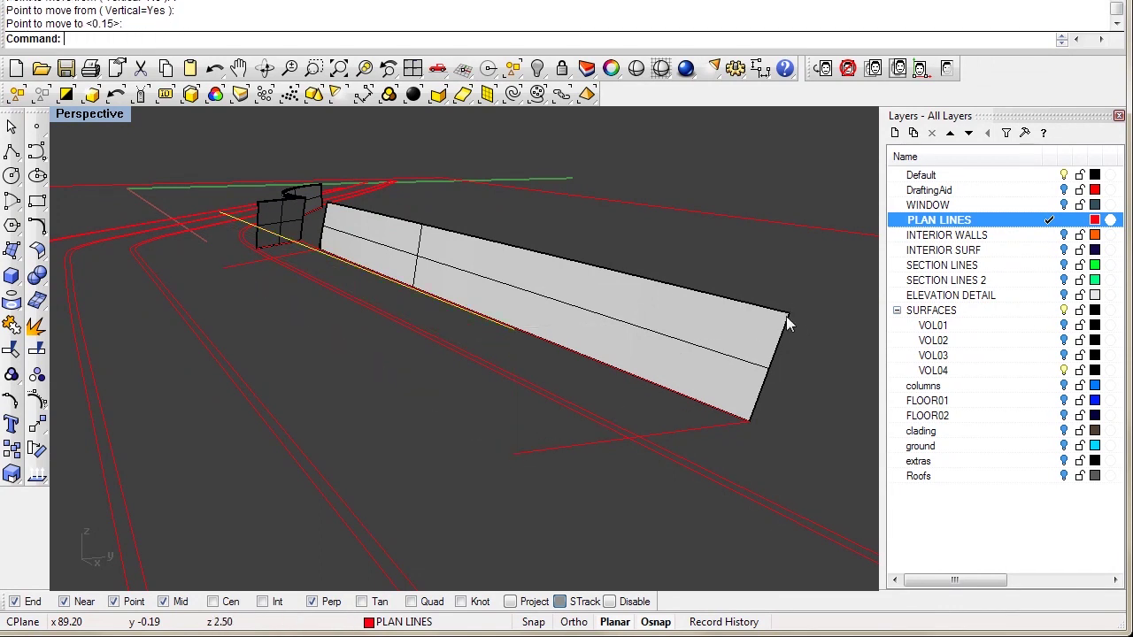
right_drag(447, 347, 380, 351)
key(ctrl+z)
Copy the long front plan line vertically from its outer endpoint up to the height of the wall surface's top corner.
text(Copy)
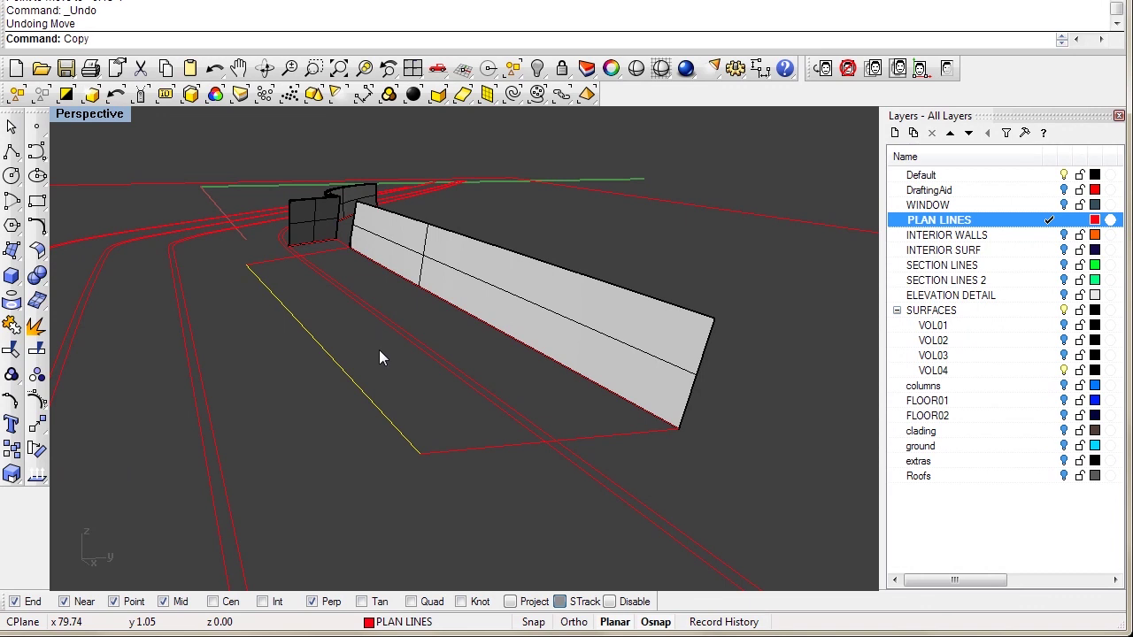
key(Return)
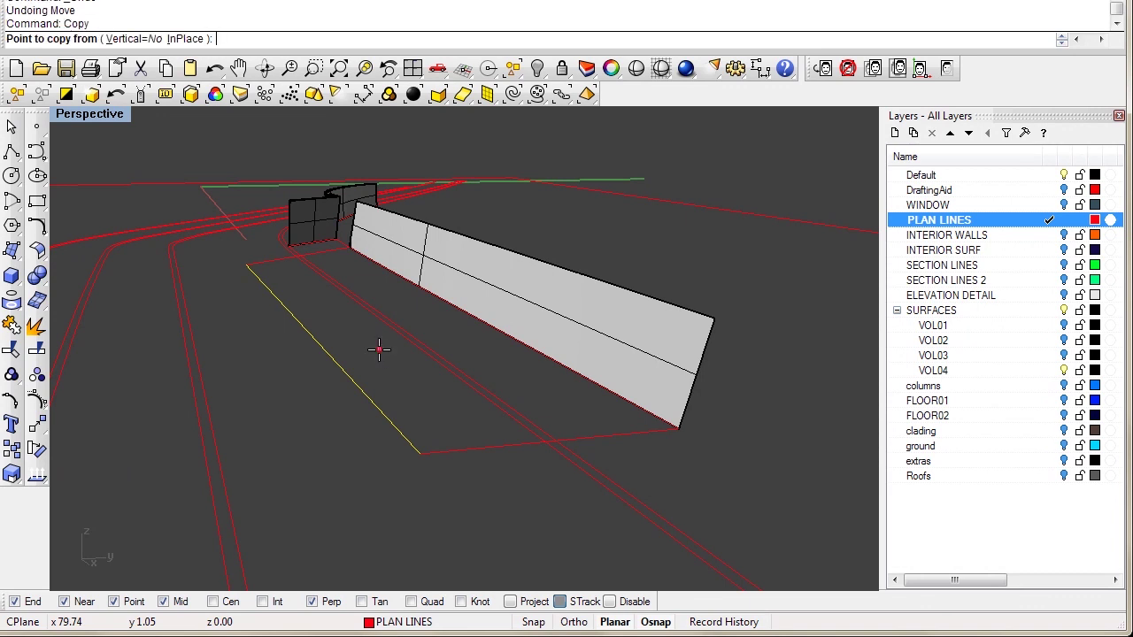
key(Return)
click(420, 454)
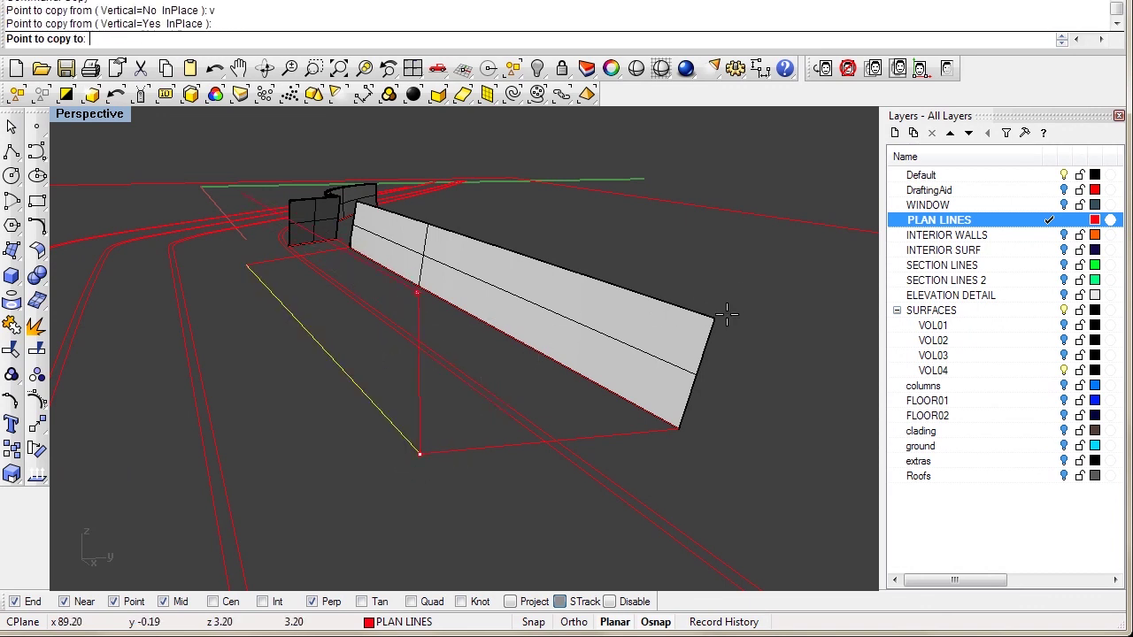
right_drag(382, 367, 321, 378)
right_click(354, 356)
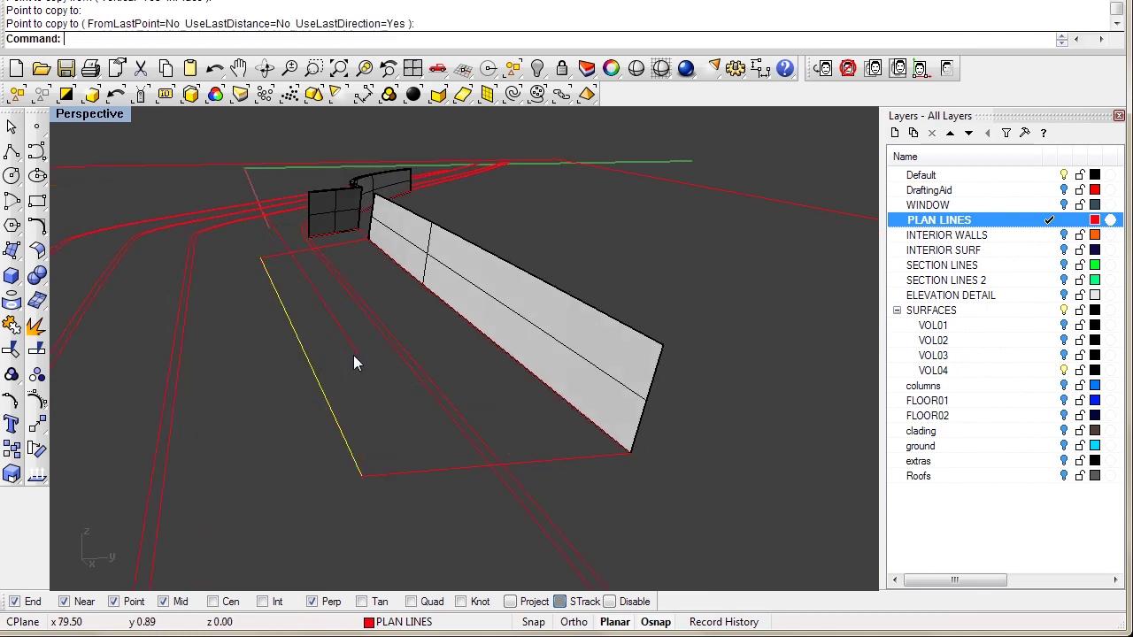
Assign the raised copy of the plan line to the SECTION LINES 2 layer and turn that layer on.
click(970, 282)
right_click(969, 282)
click(1031, 492)
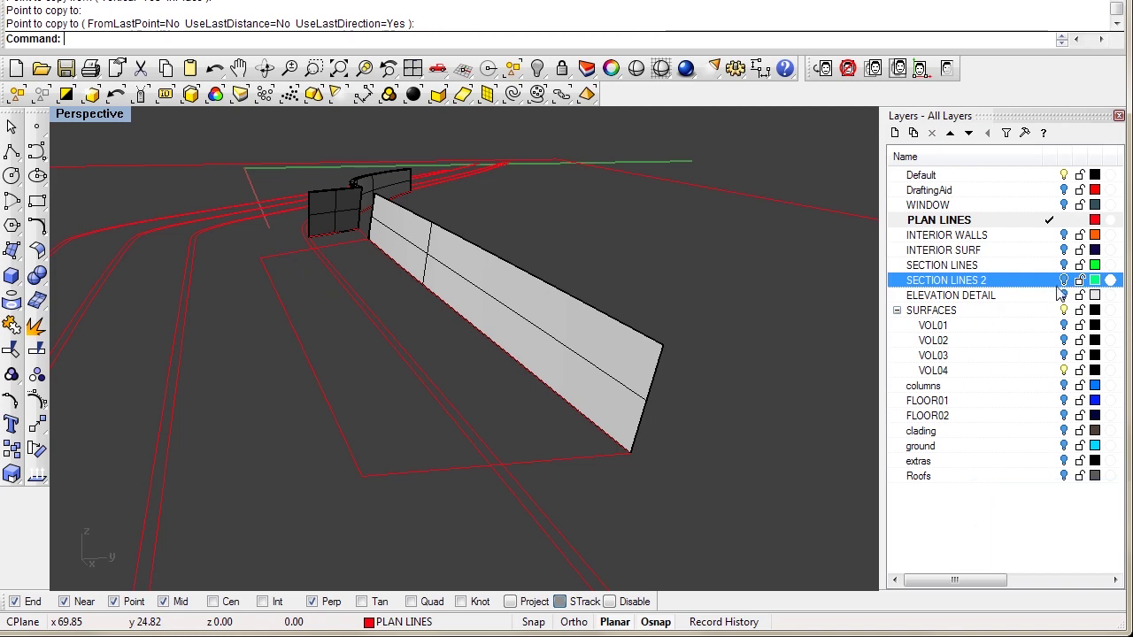
click(1064, 279)
In the Top view, move the raised line from its outer endpoint to the inner wall corner on the plan drawing.
right_drag(431, 354, 321, 375)
click(286, 406)
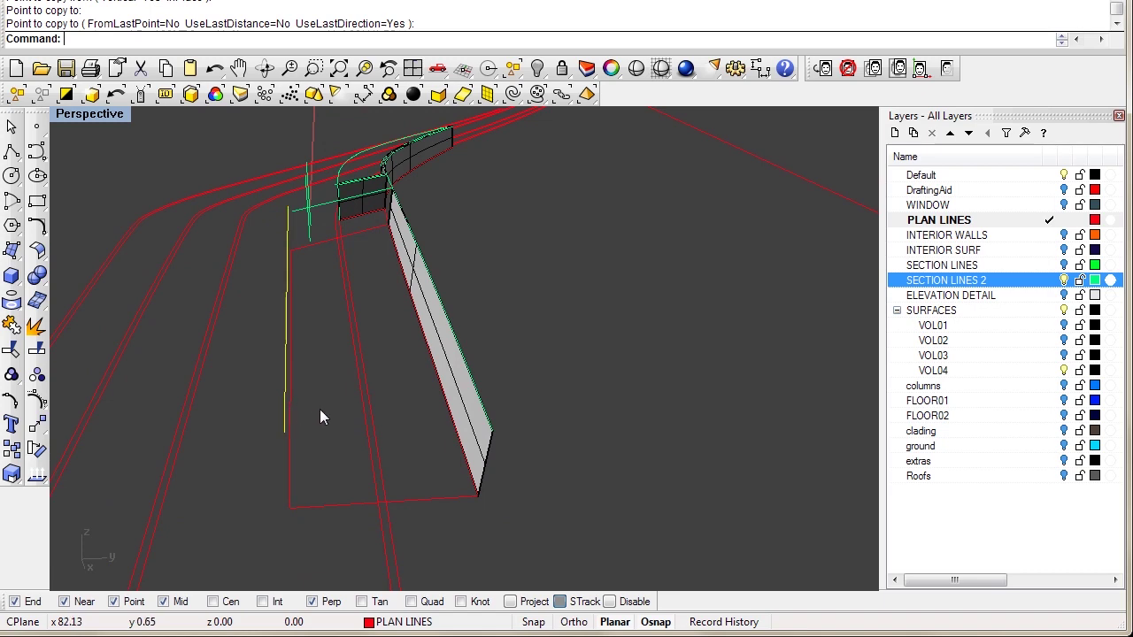
double_click(90, 113)
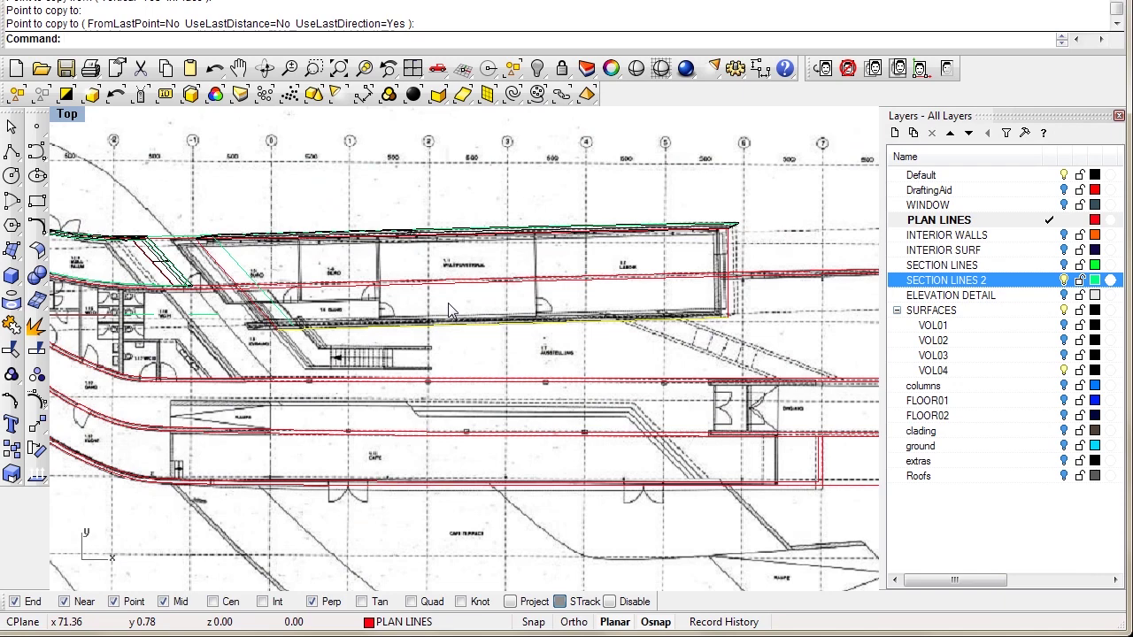
scroll(594, 333, up, 9)
right_drag(677, 332, 611, 351)
scroll(660, 331, up, 4)
key(Return)
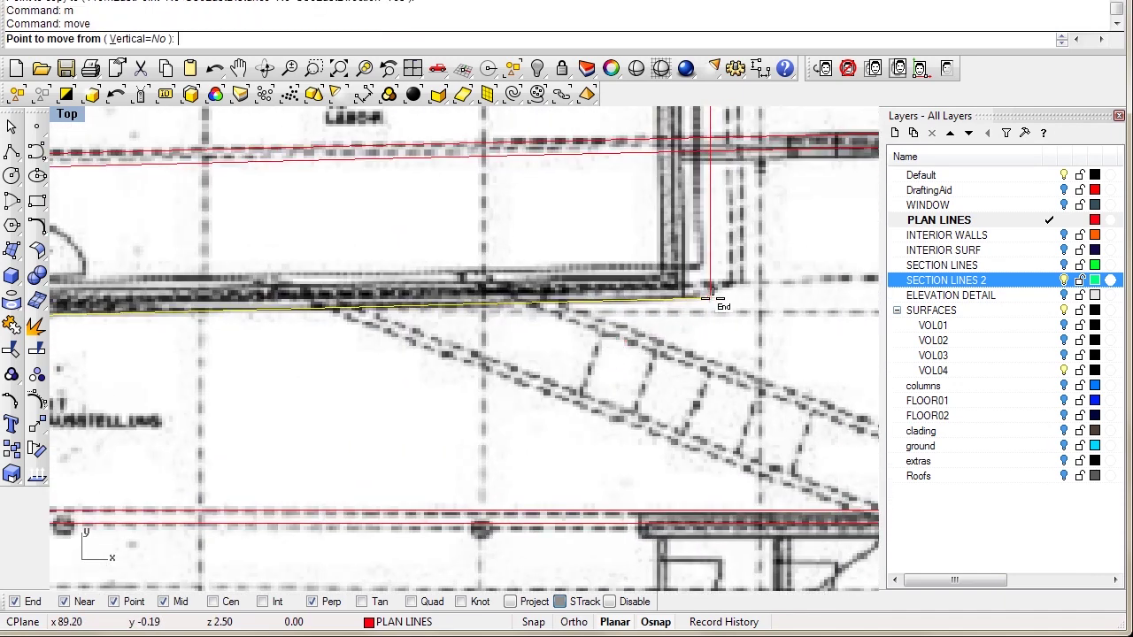
click(710, 290)
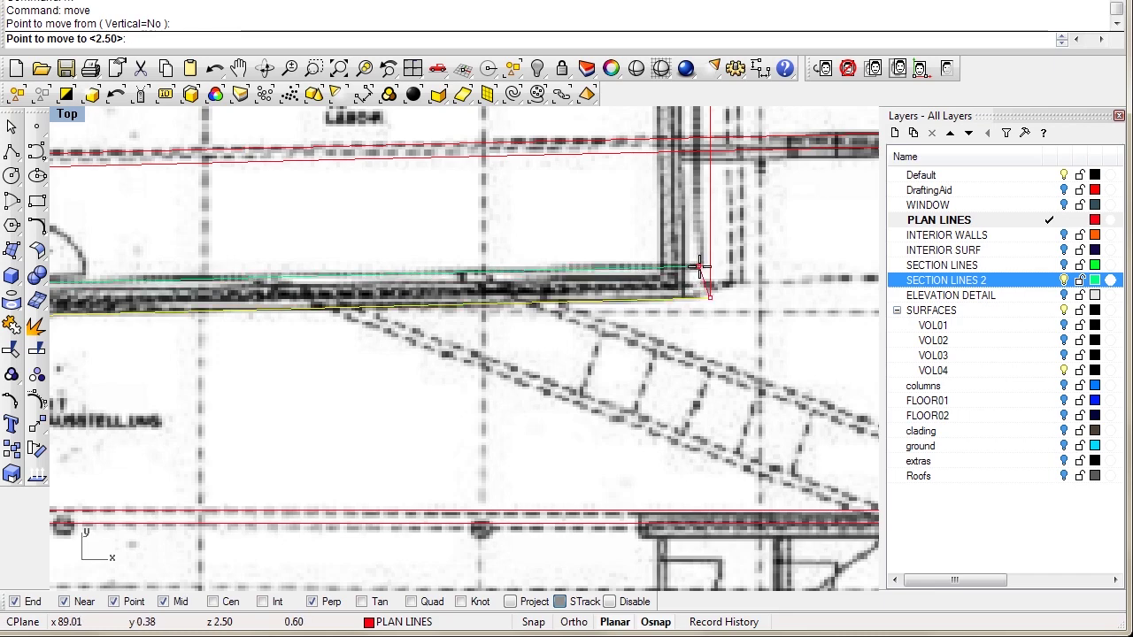
click(699, 267)
scroll(487, 324, down, 5)
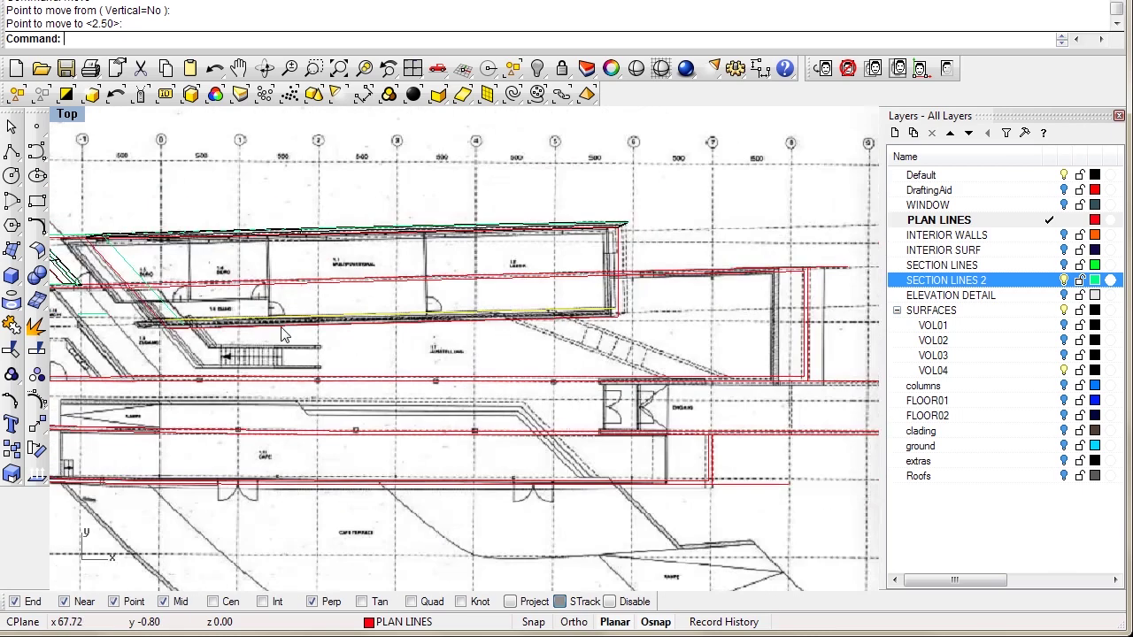
Return to the Perspective view and examine where the raised line crosses the short section line at the wall's inner end.
right_drag(281, 328, 352, 307)
double_click(70, 114)
key(ctrl+m)
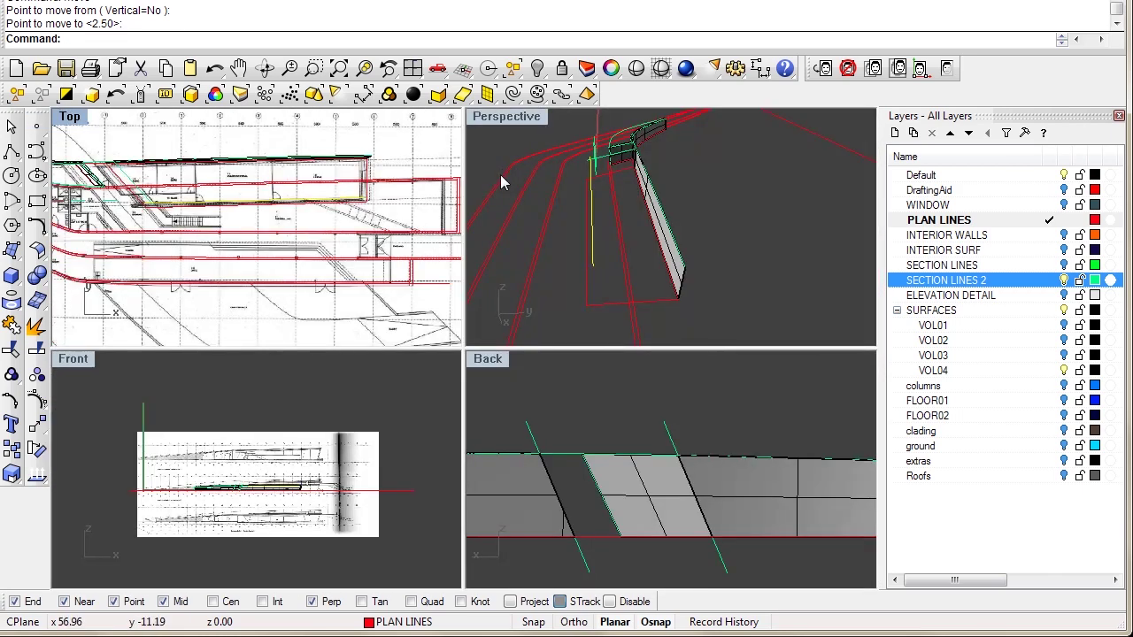
double_click(519, 117)
mouse_move(425, 292)
right_down()
mouse_move(440, 293)
mouse_move(468, 263)
mouse_move(518, 293)
mouse_move(474, 268)
mouse_move(423, 283)
right_up()
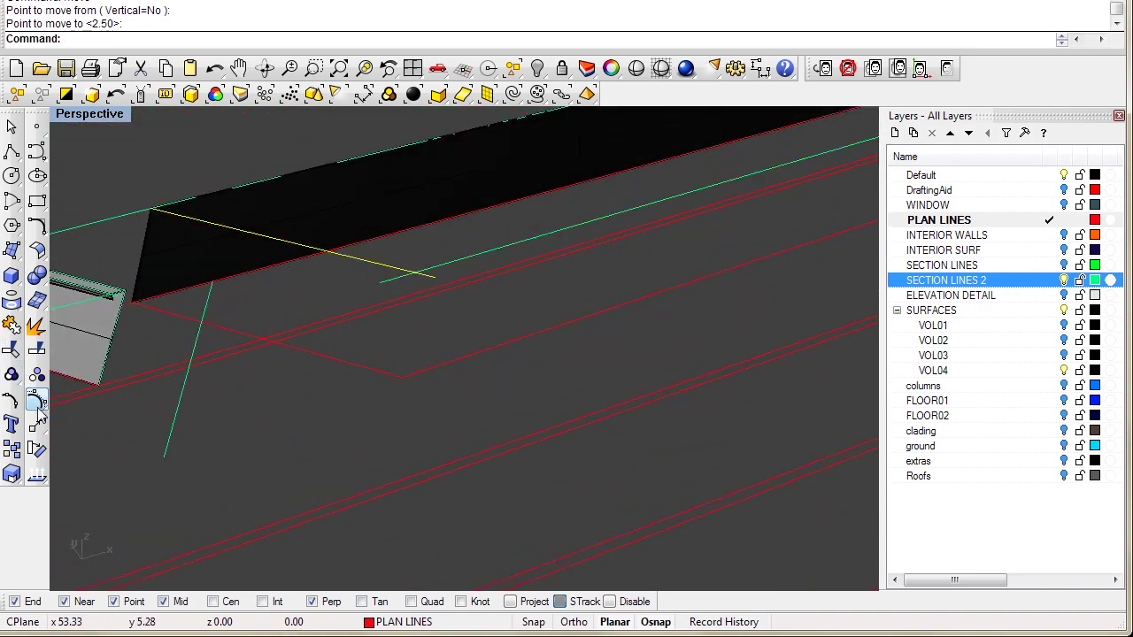
right_drag(115, 430, 796, 308)
scroll(579, 268, down, 4)
right_drag(579, 269, 577, 329)
shift+right_drag(577, 329, 398, 390)
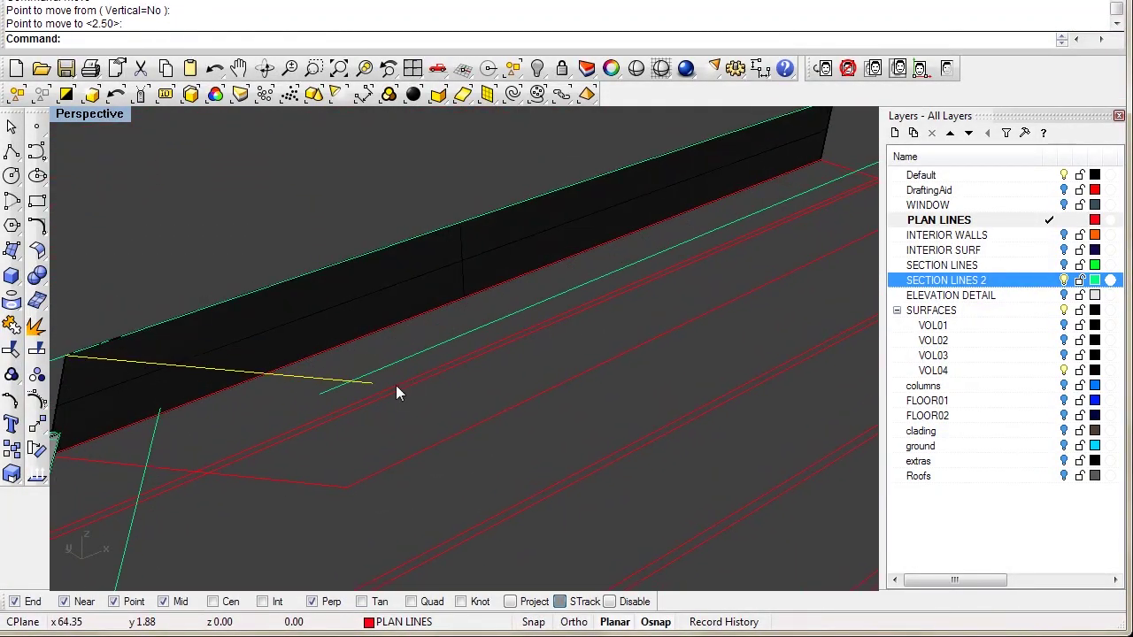
click(11, 375)
scroll(359, 405, up, 2)
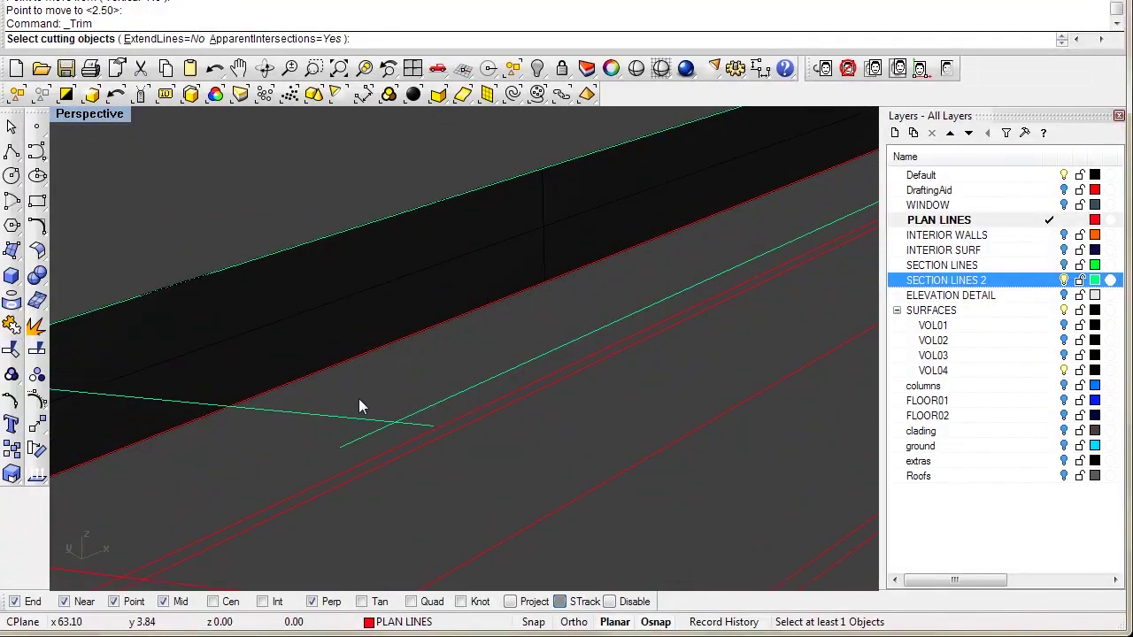
shift+right_drag(393, 407, 422, 346)
key(Escape)
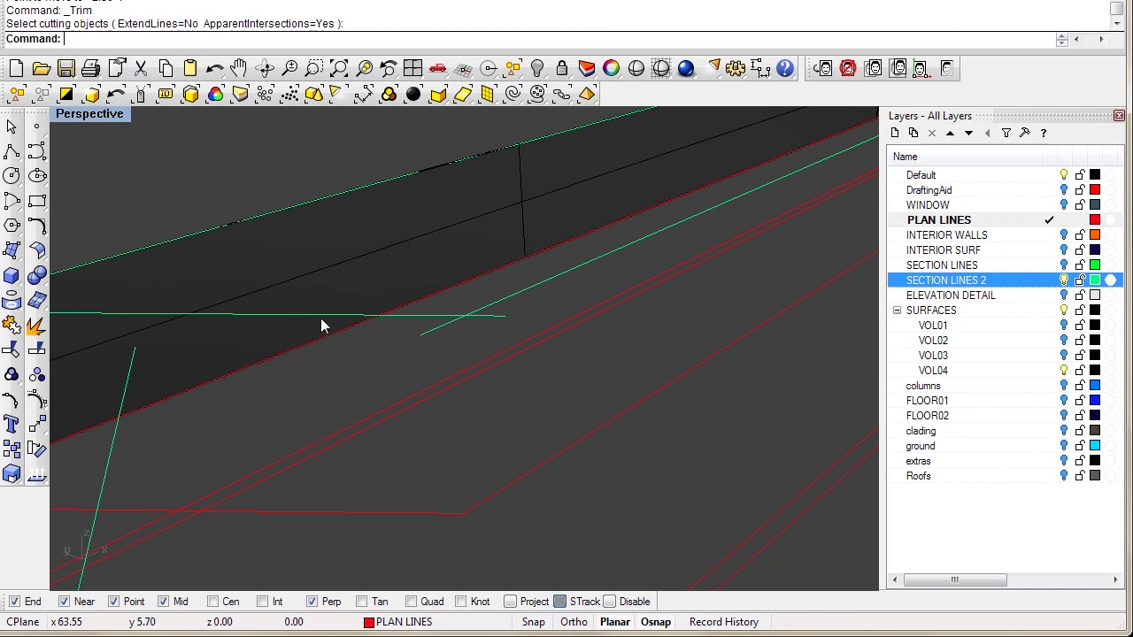
Copy the short end plan line from its corner at the wall's base up to the top outer corner of the wall surface.
right_drag(440, 321, 229, 349)
right_drag(553, 304, 460, 350)
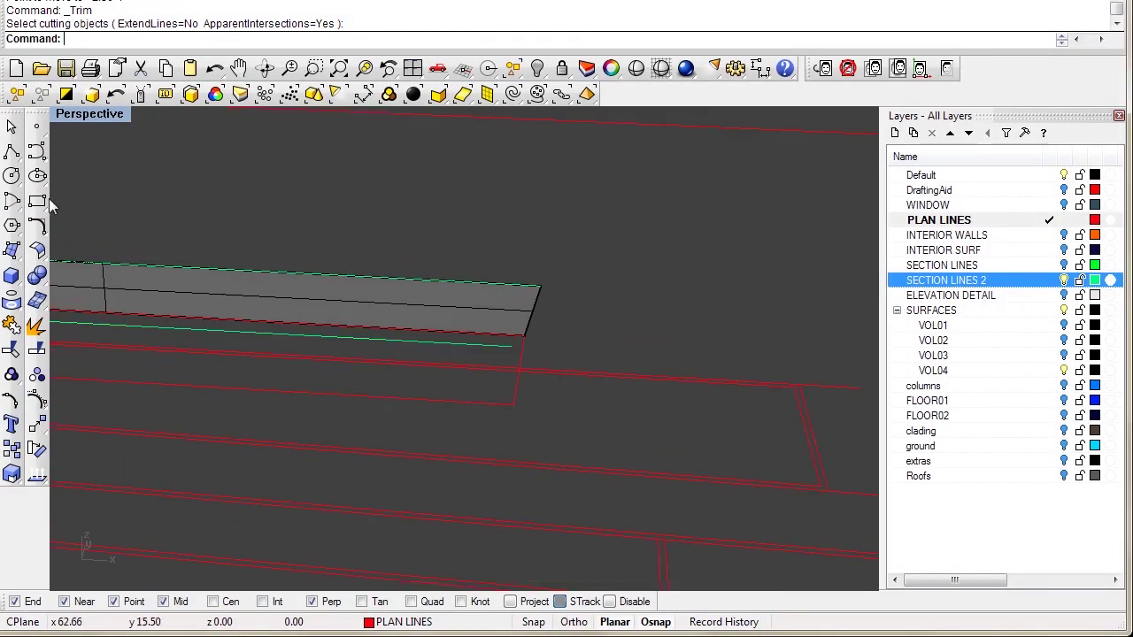
click(516, 395)
scroll(516, 389, up, 4)
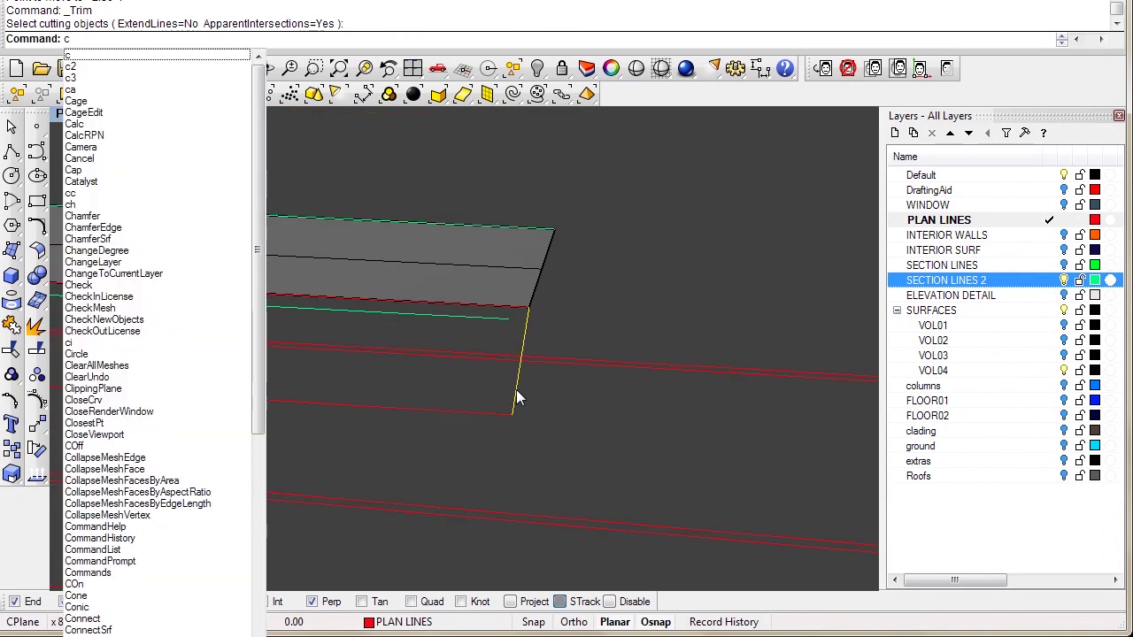
key(Return)
click(529, 305)
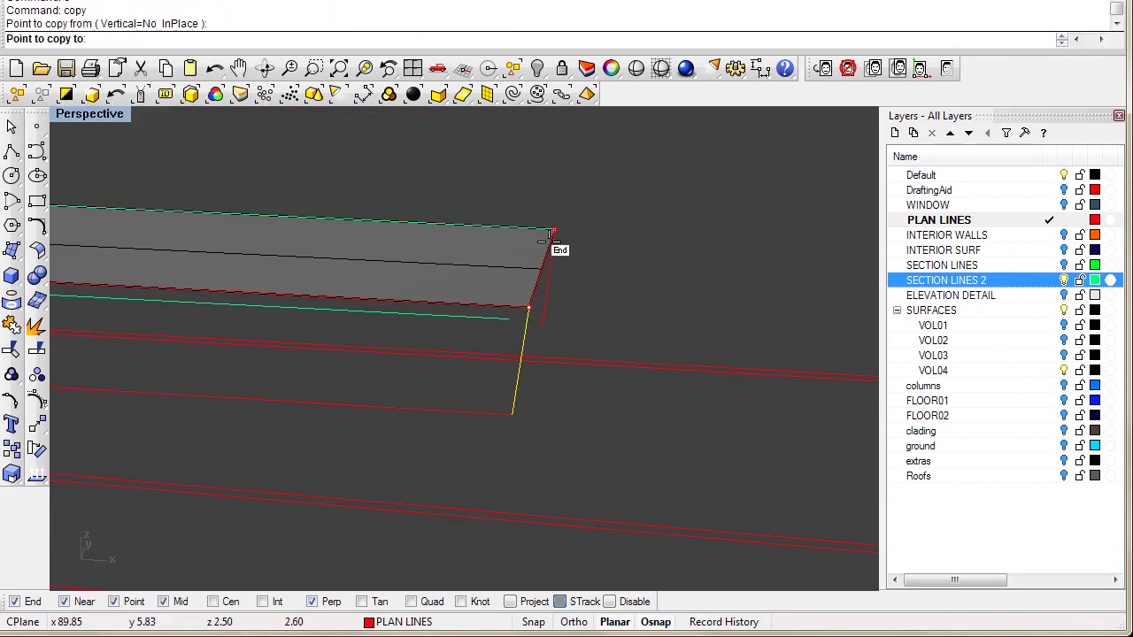
click(551, 235)
key(Return)
Assign the raised copy of the short end line to the SECTION LINES 2 layer.
right_drag(536, 345, 588, 288)
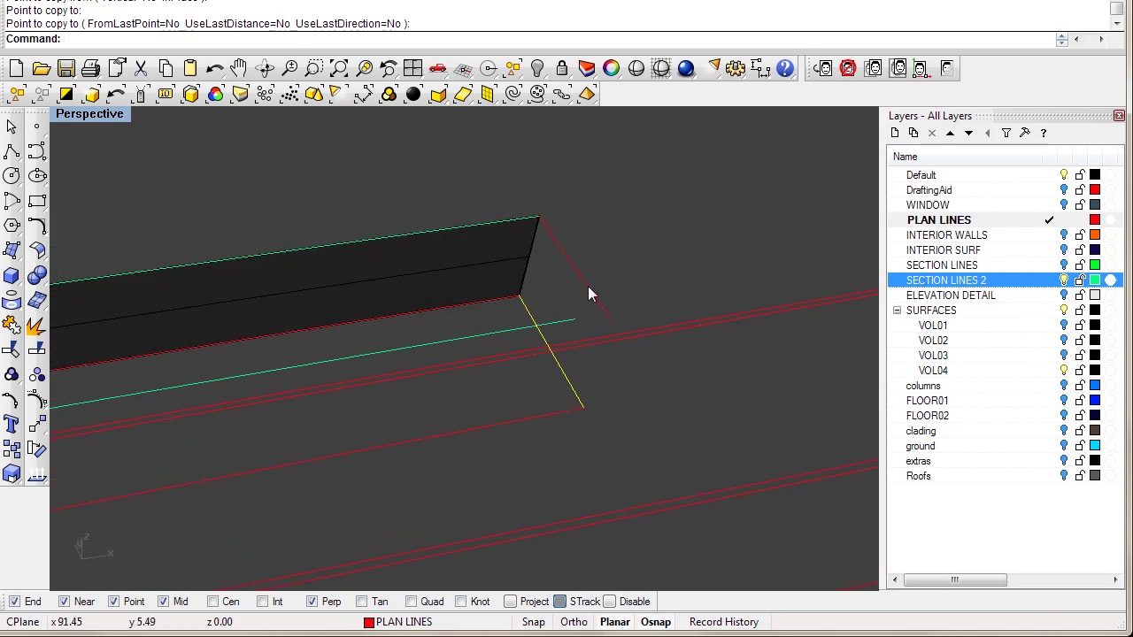
right_click(978, 282)
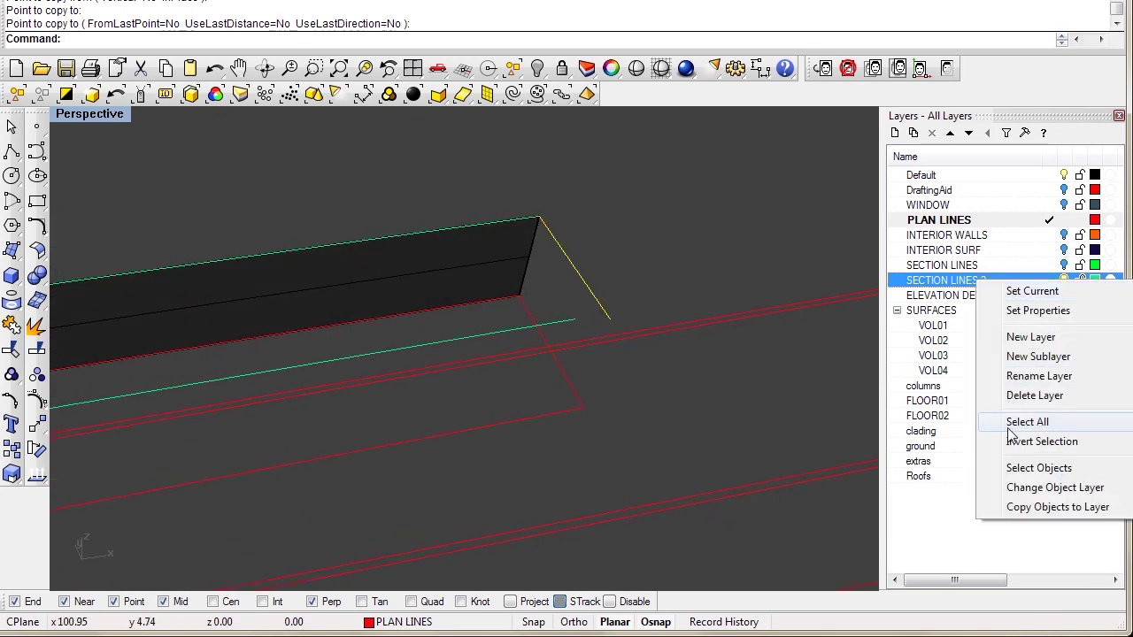
click(1026, 487)
Isolate the long raised line and the two short upper section lines by hiding all other objects.
right_drag(708, 273, 565, 280)
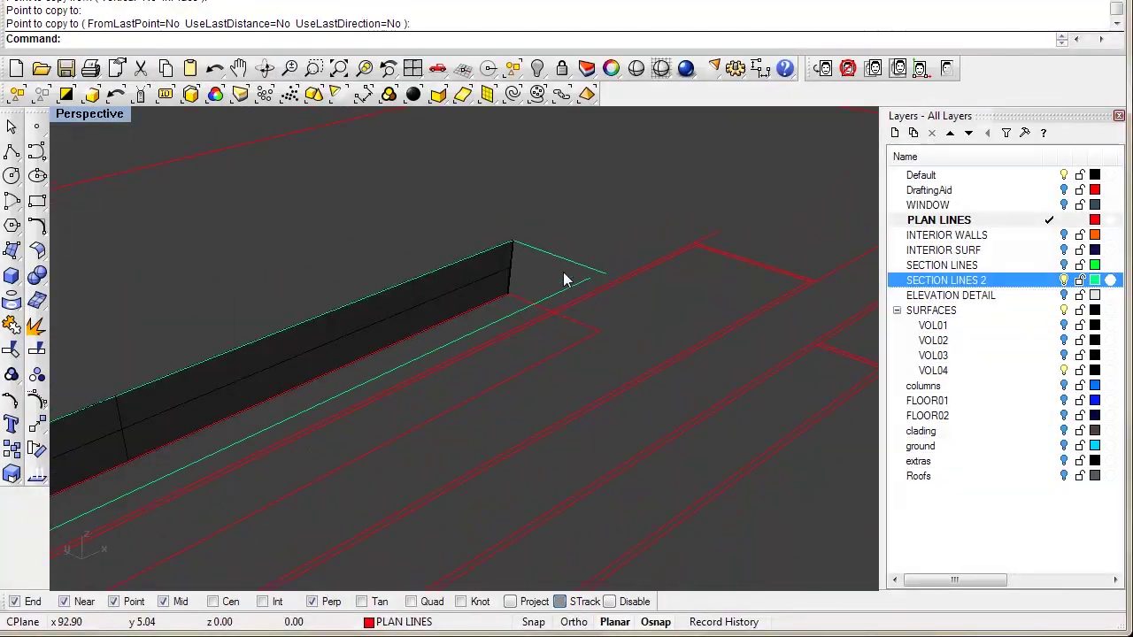
right_drag(528, 319, 491, 327)
text(i)
key(Return)
text(h)
key(Return)
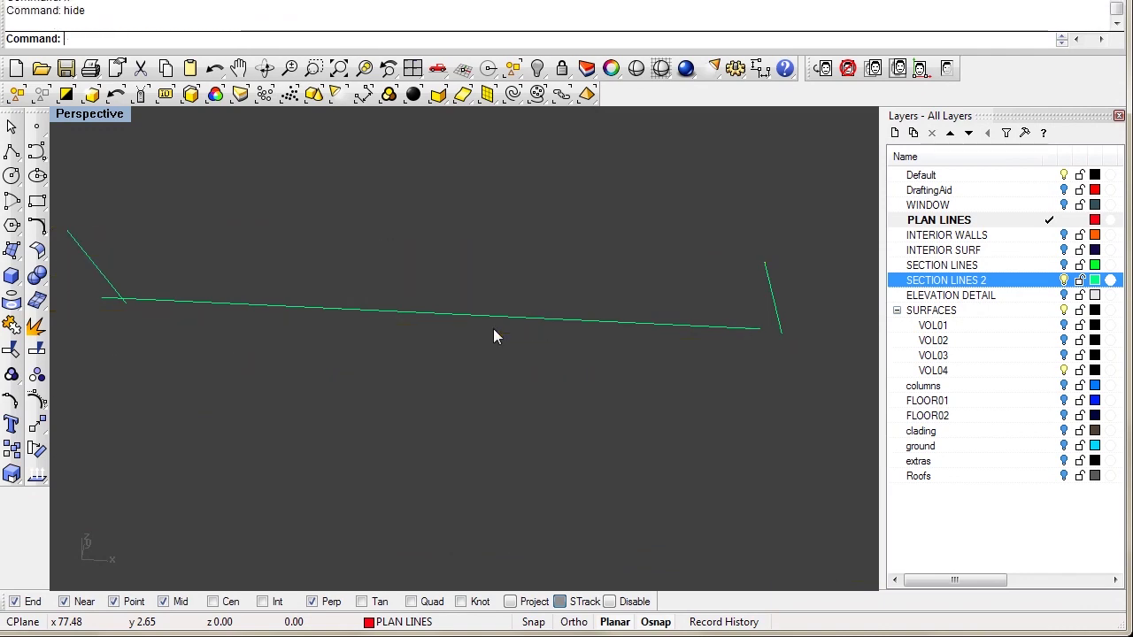
Switch to a maximized Top view and hide its background plan image.
key(ctrl+m)
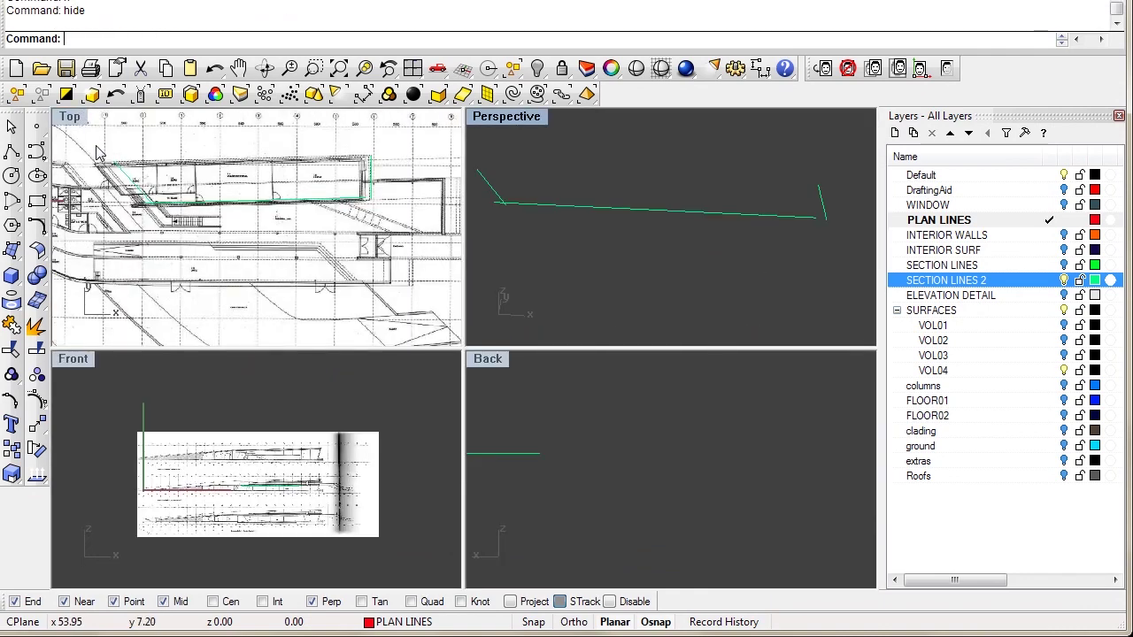
double_click(69, 116)
scroll(224, 274, up, 5)
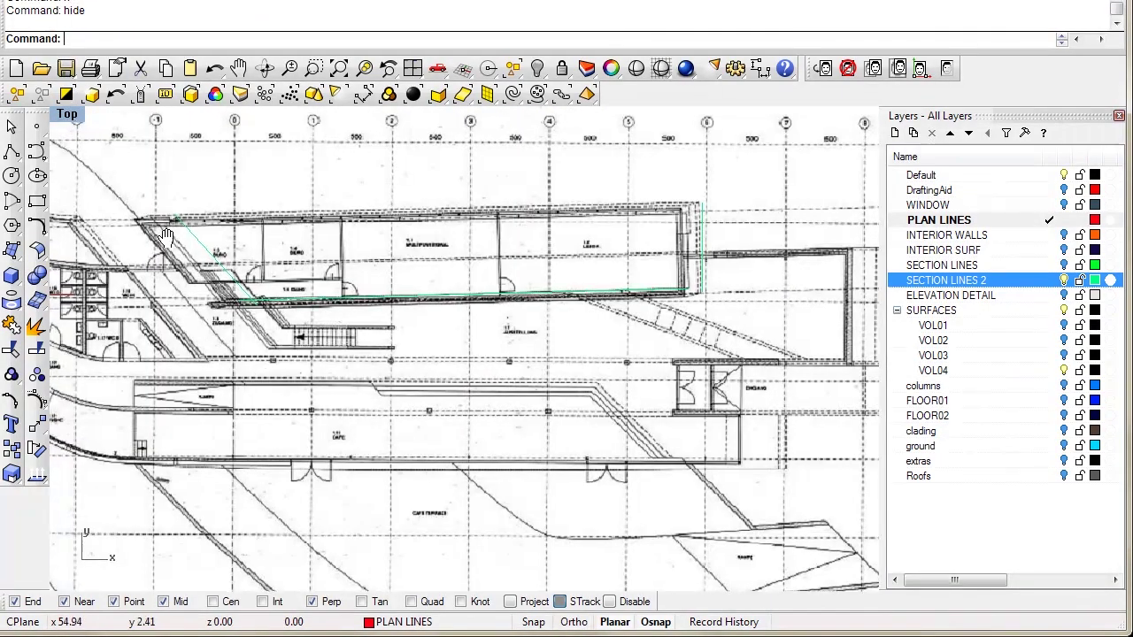
click(949, 71)
right_click(949, 71)
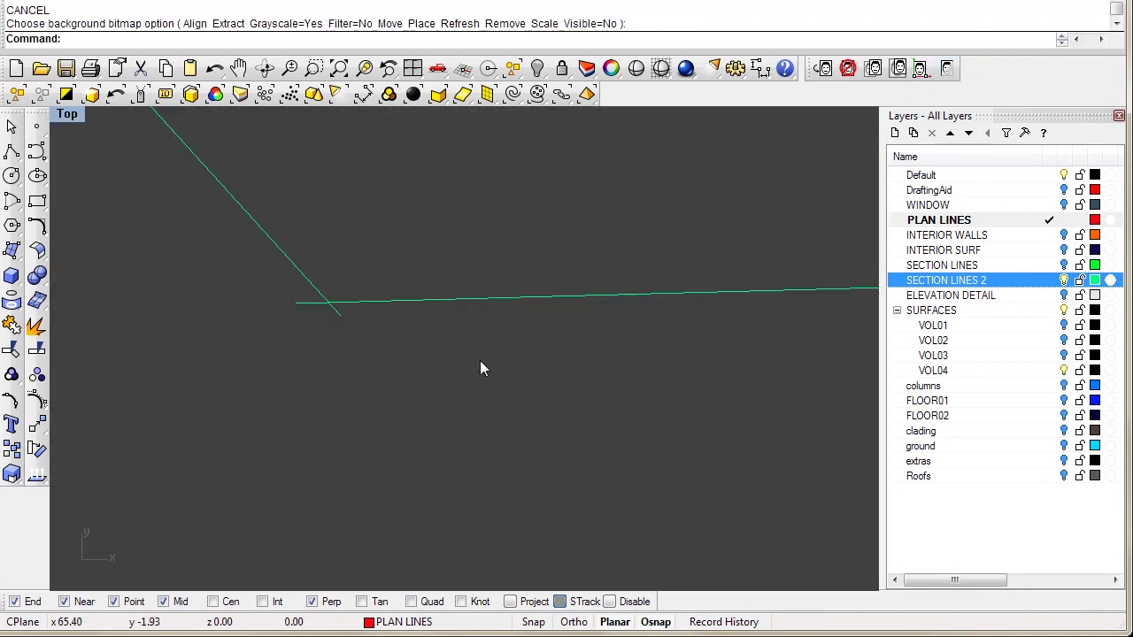
Trim the overshooting ends of the slanted short line and the long line where they cross at the inner corner.
text(Trim)
key(Return)
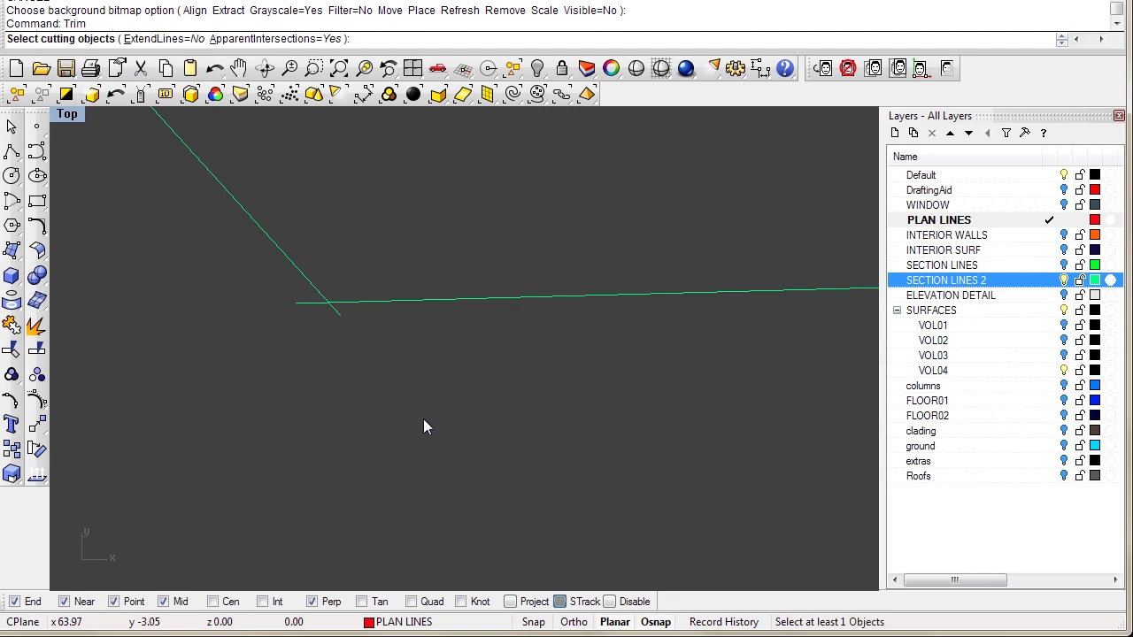
drag(205, 264, 205, 264)
key(Return)
click(307, 303)
click(332, 308)
scroll(453, 342, down, 7)
right_drag(555, 344, 452, 332)
scroll(761, 325, up, 5)
key(Return)
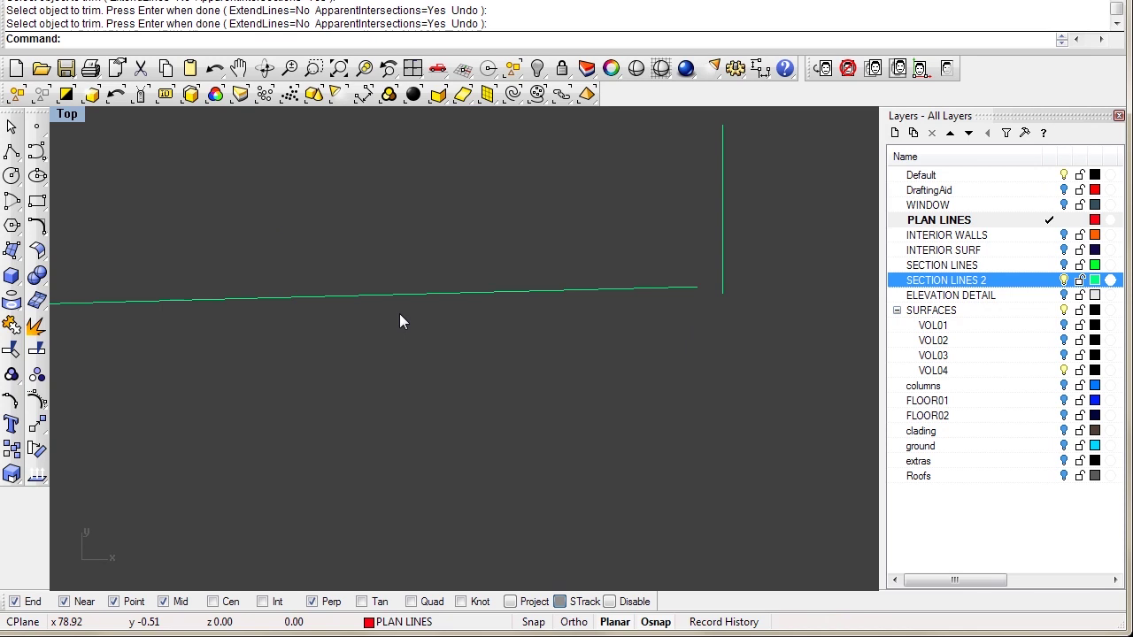
Extend the outer end of the long section line to meet the short end line.
text(Ext)
key(Return)
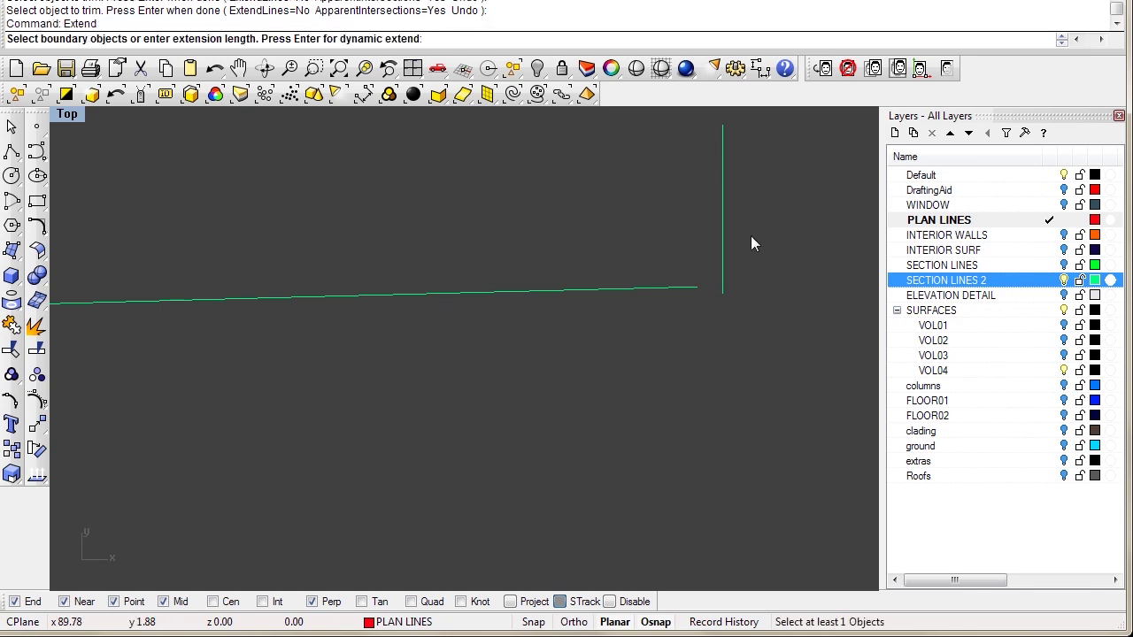
click(723, 251)
key(Return)
click(693, 285)
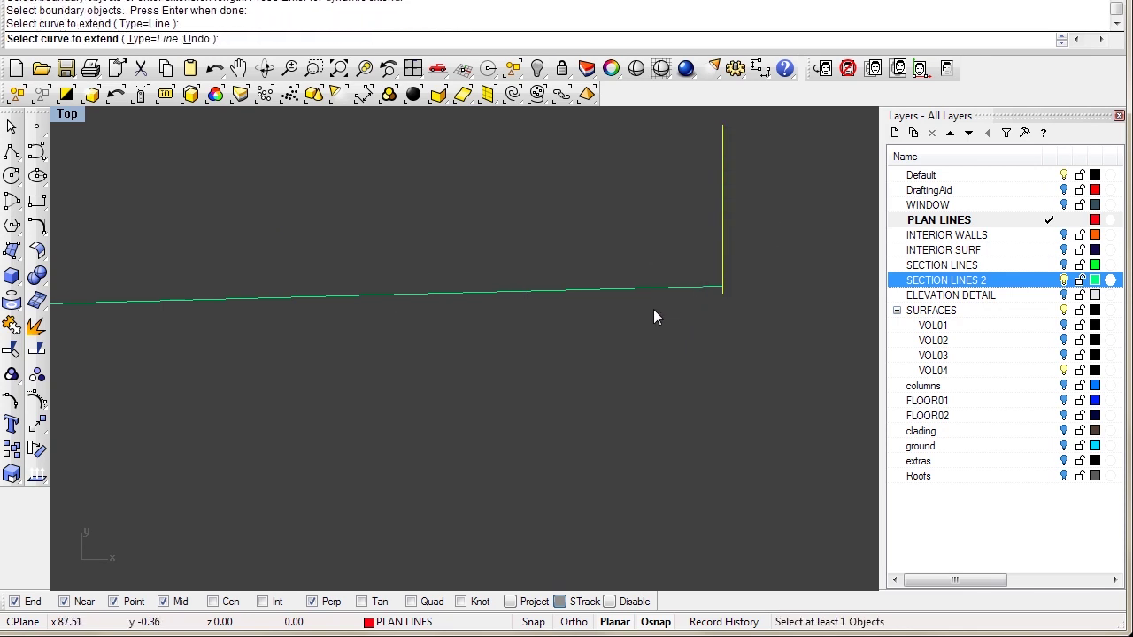
key(Return)
Trim the short end line's overshoot beyond the long section line.
text(t)
key(Return)
click(686, 288)
key(Return)
click(724, 292)
key(Return)
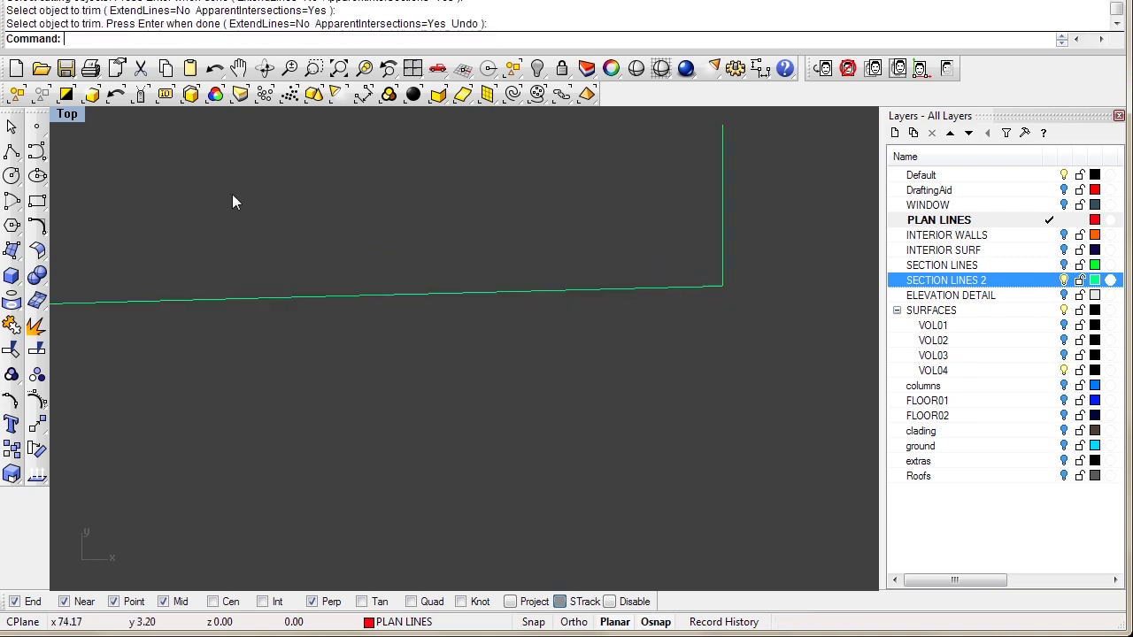
Return to a maximized Perspective view and turn on the long section line's control points at the inner corner.
double_click(65, 114)
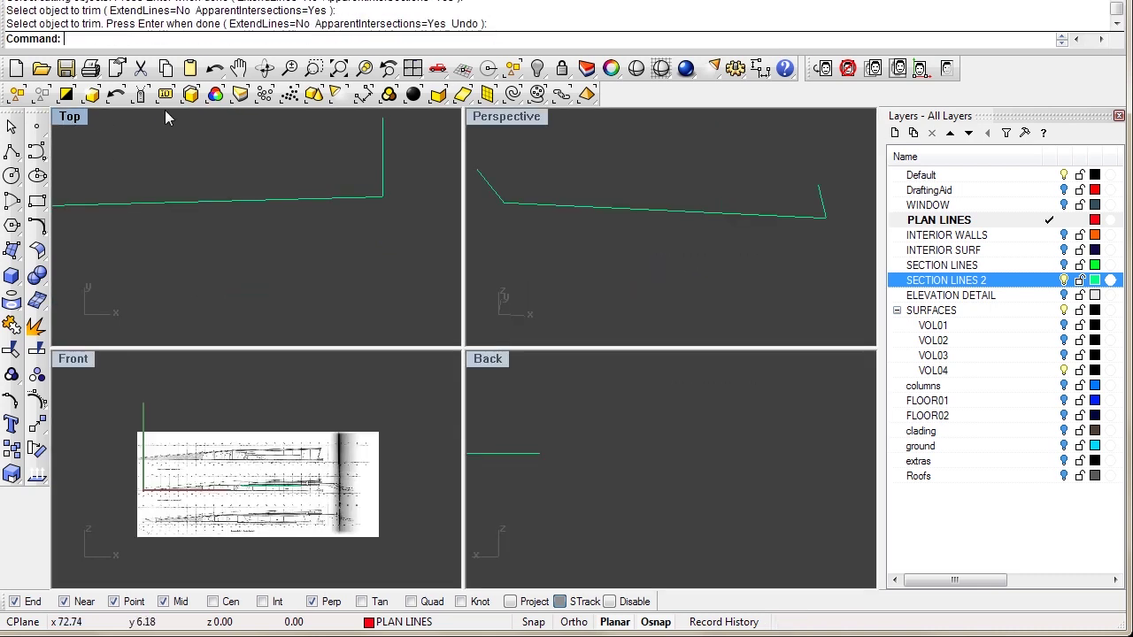
double_click(502, 116)
right_drag(487, 152, 626, 376)
right_drag(627, 281, 569, 328)
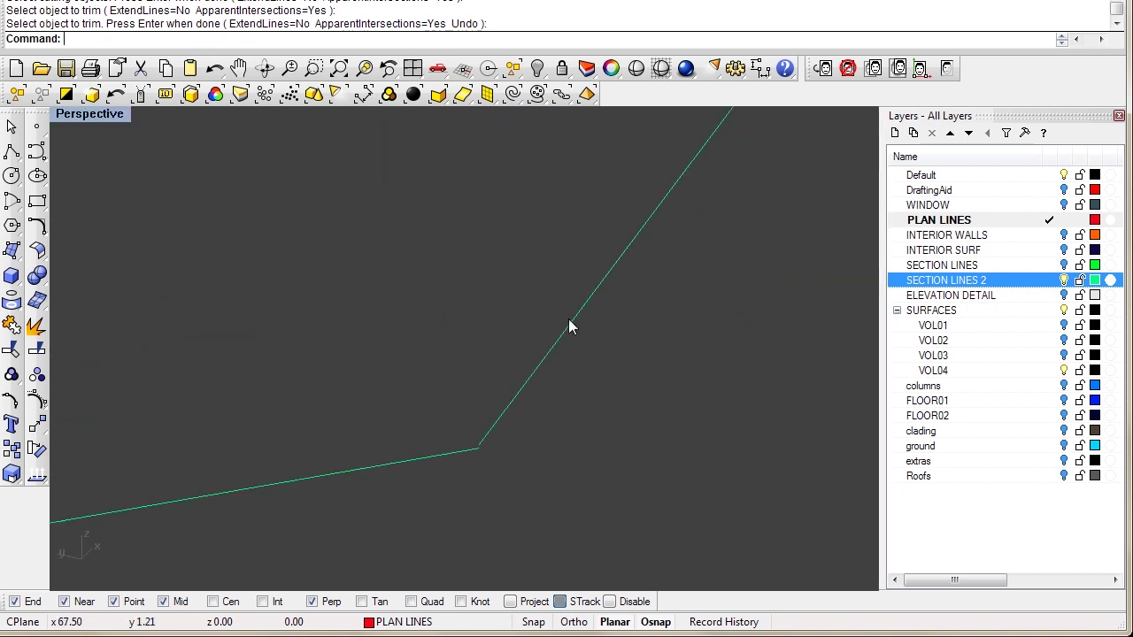
click(40, 404)
right_drag(493, 425, 335, 259)
right_drag(408, 254, 322, 299)
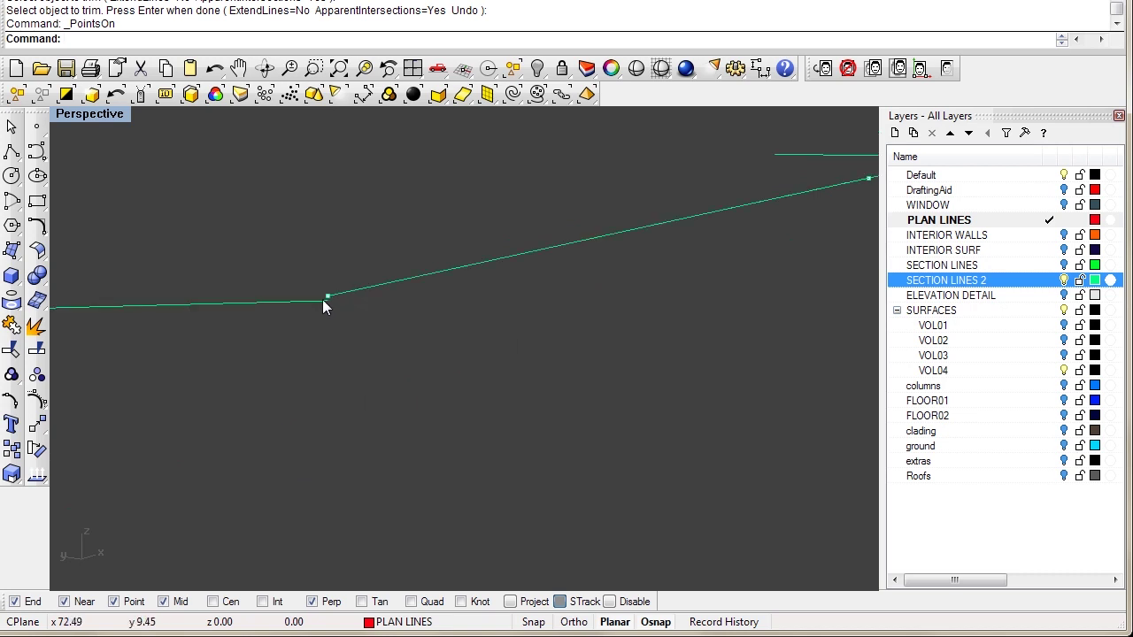
Move the long line's inner end control point exactly onto the endpoint of the slanted short line.
drag(326, 296, 327, 301)
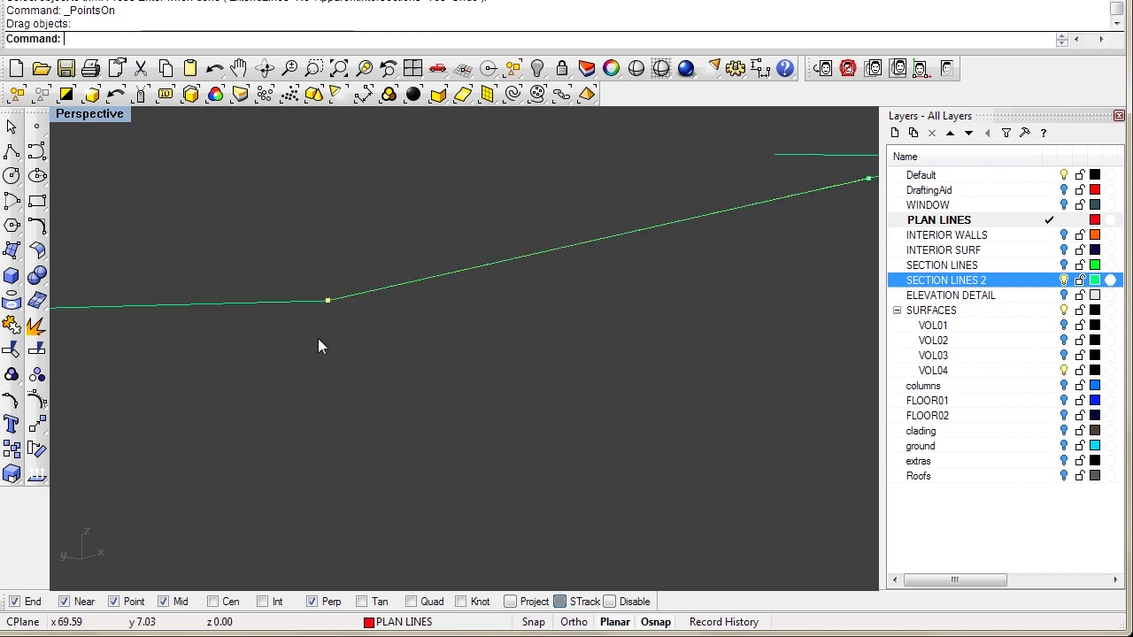
key(ctrl+z)
text(m)
key(Return)
click(328, 298)
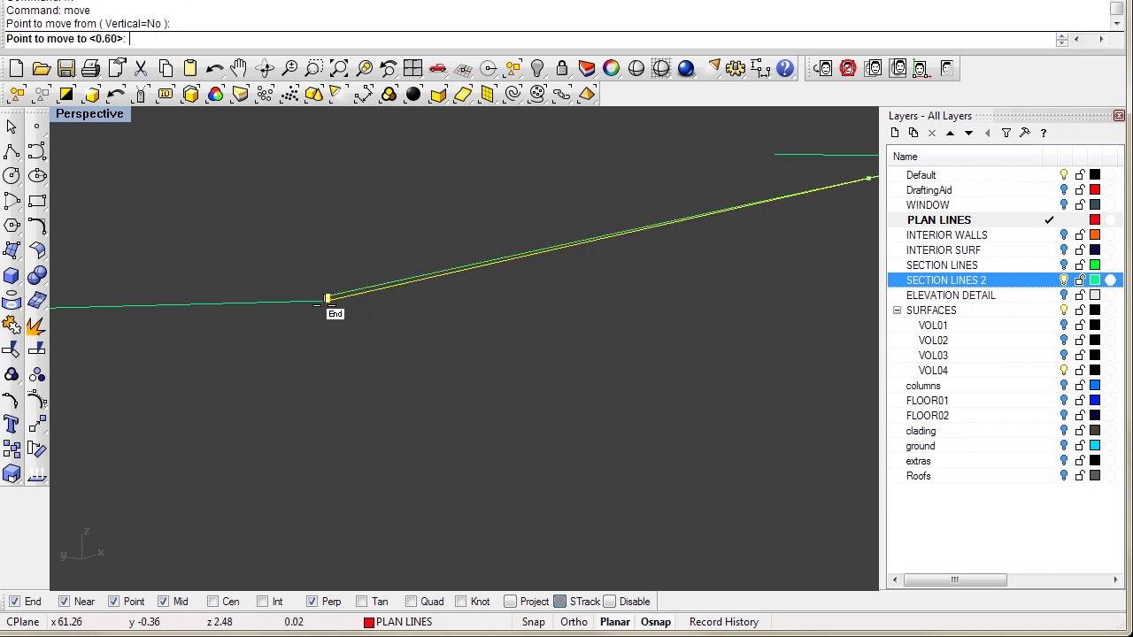
click(327, 299)
Delete the two extra control points near the outer end of the long section line.
right_drag(322, 316, 543, 418)
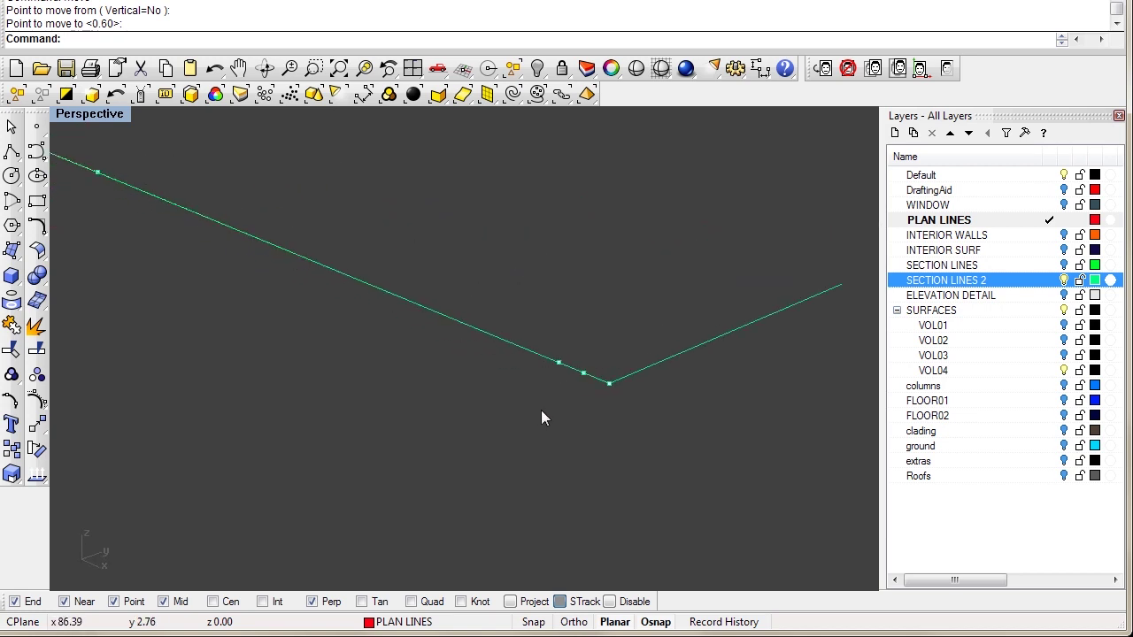
drag(558, 351, 588, 398)
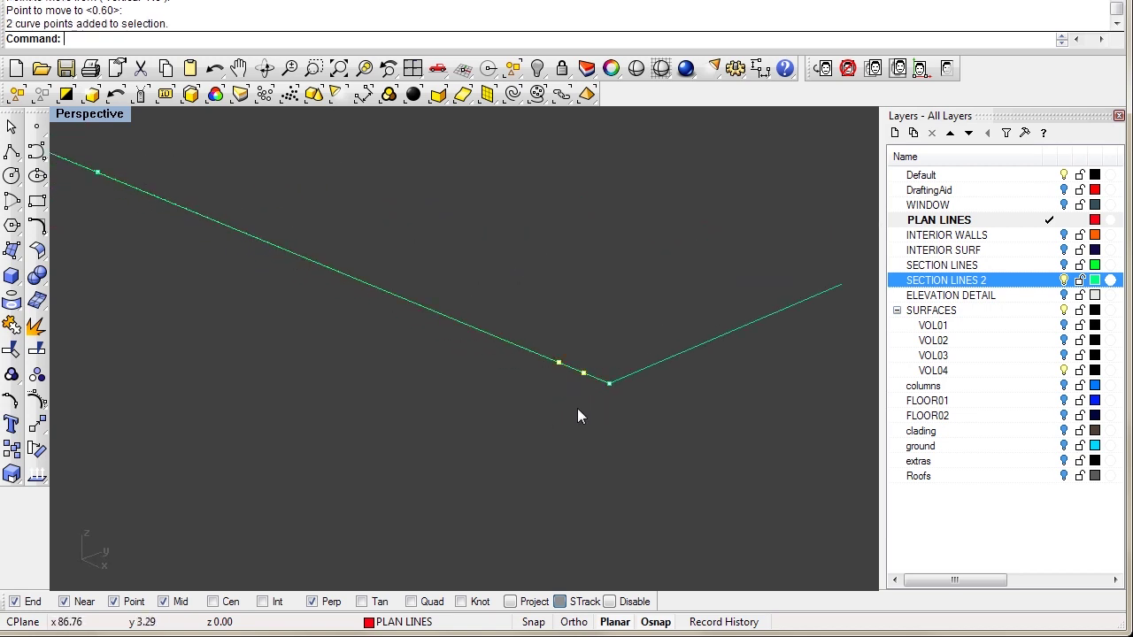
key(Delete)
Show all hidden objects and make VOL04 the current layer.
right_drag(531, 417, 457, 373)
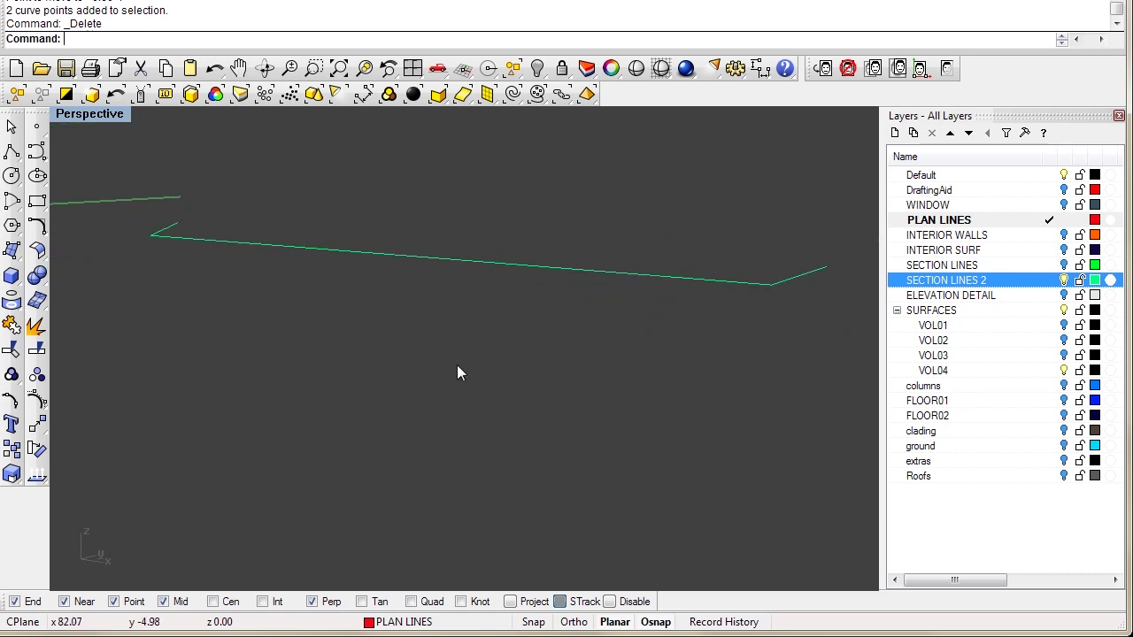
text(show)
key(Return)
right_drag(398, 258, 334, 364)
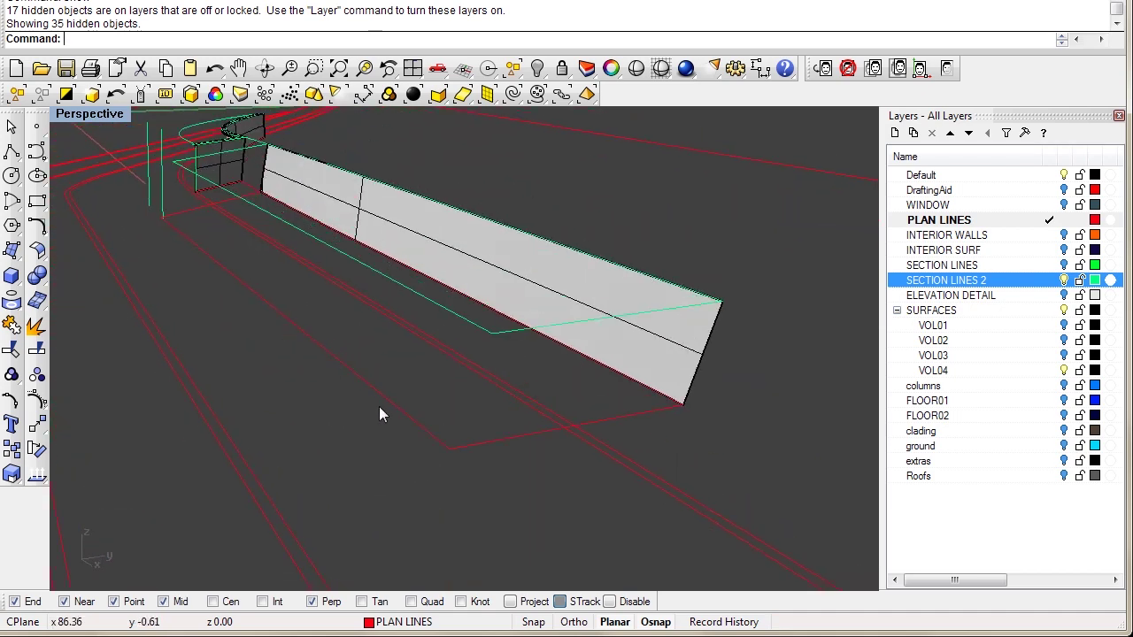
click(1049, 370)
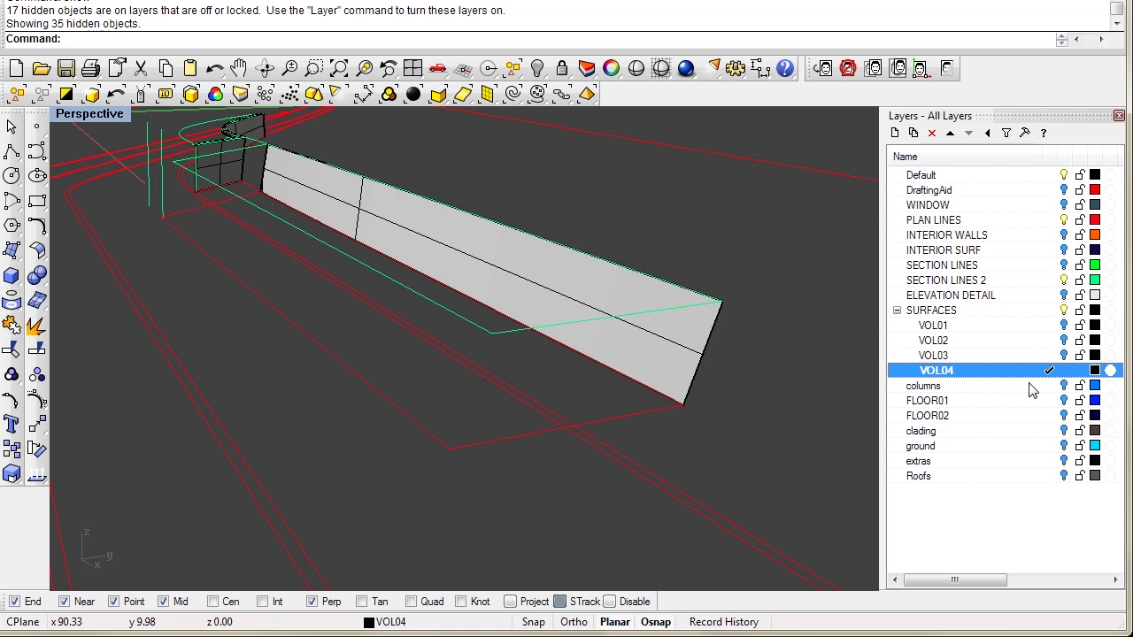
Loft the long front wall between the front plan line and the long upper section line.
text(Loft)
key(Return)
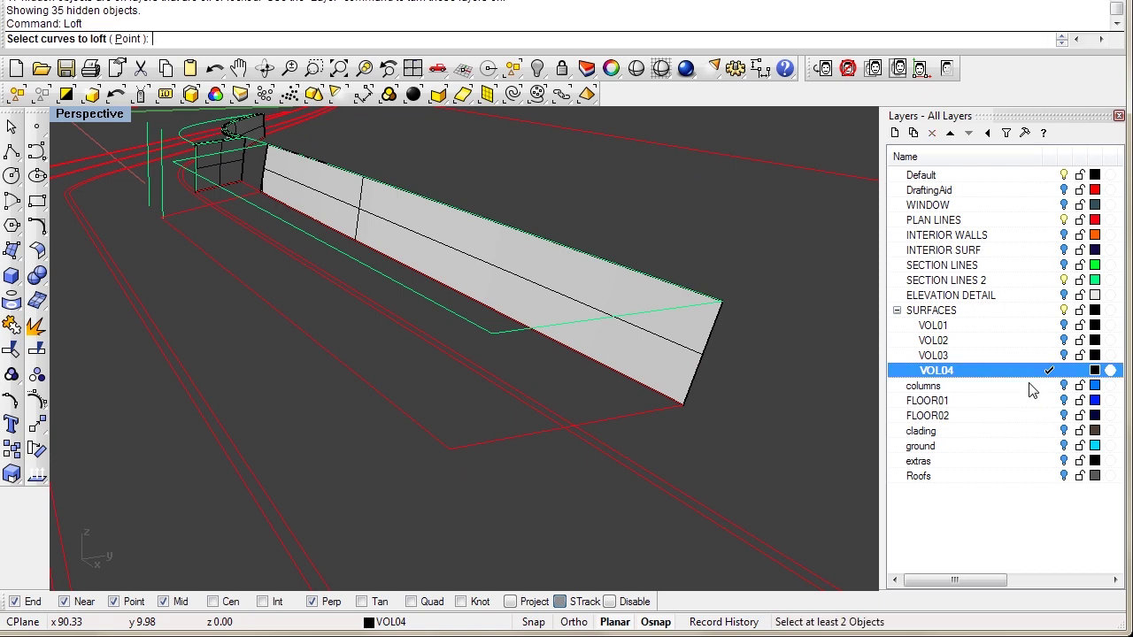
click(441, 445)
click(480, 331)
key(Return)
click(137, 403)
Loft the outer end wall between the short end plan line and its raised copy.
right_drag(266, 381, 469, 359)
shift+right_drag(469, 358, 445, 342)
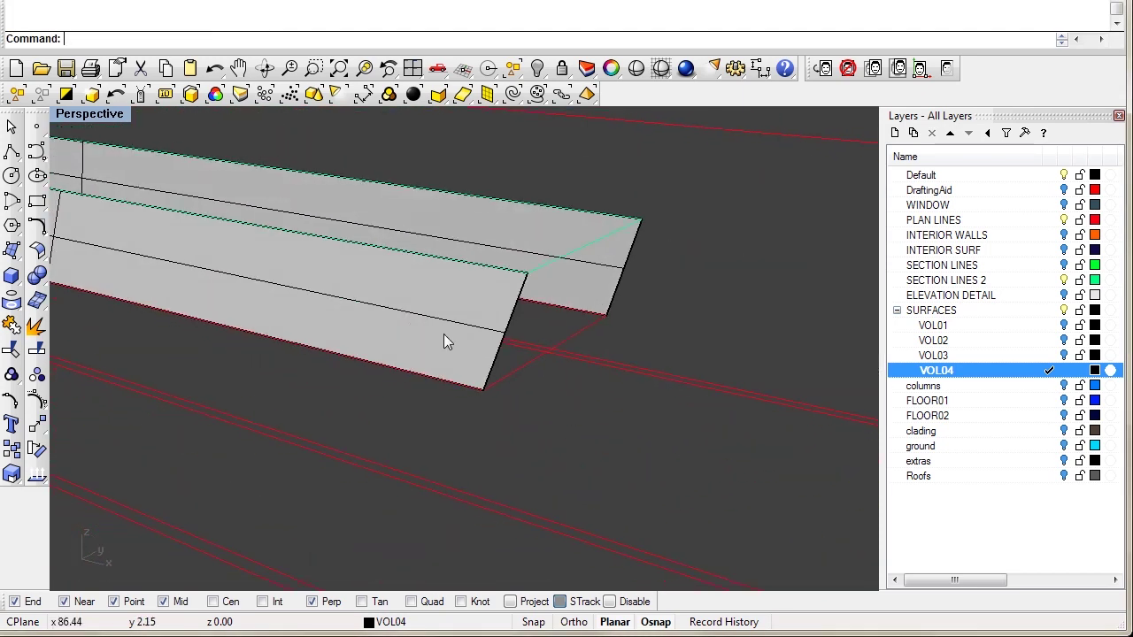
click(542, 272)
key(Return)
click(135, 397)
Loft the slanted inner end wall between its plan line and the short upper section line above it.
right_drag(338, 348, 310, 334)
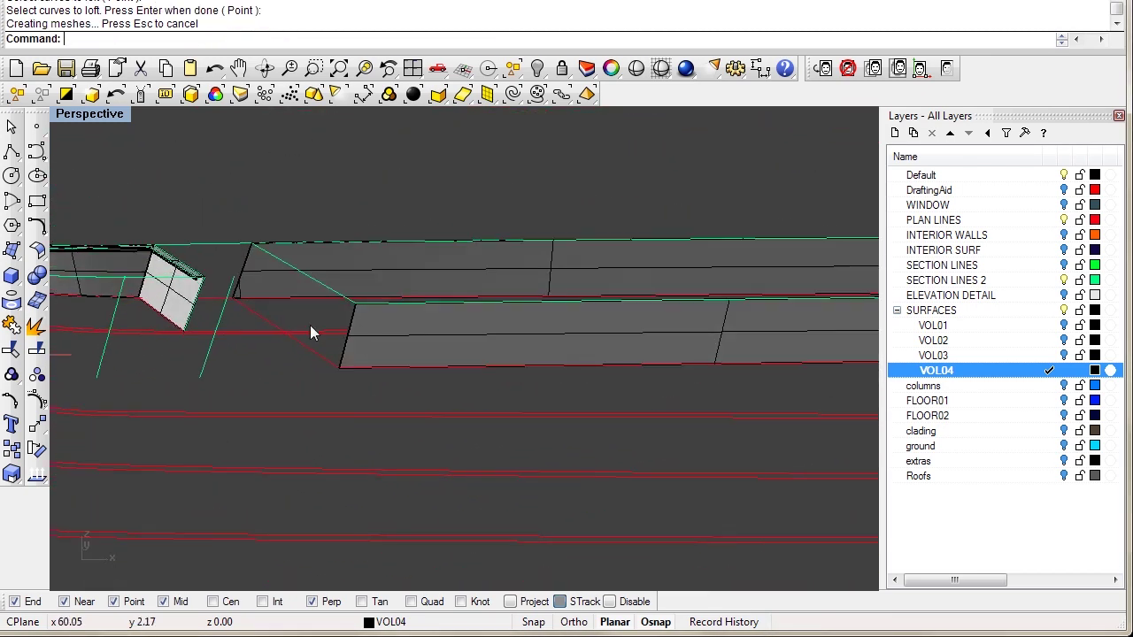
scroll(252, 307, up, 4)
right_click(229, 315)
click(232, 307)
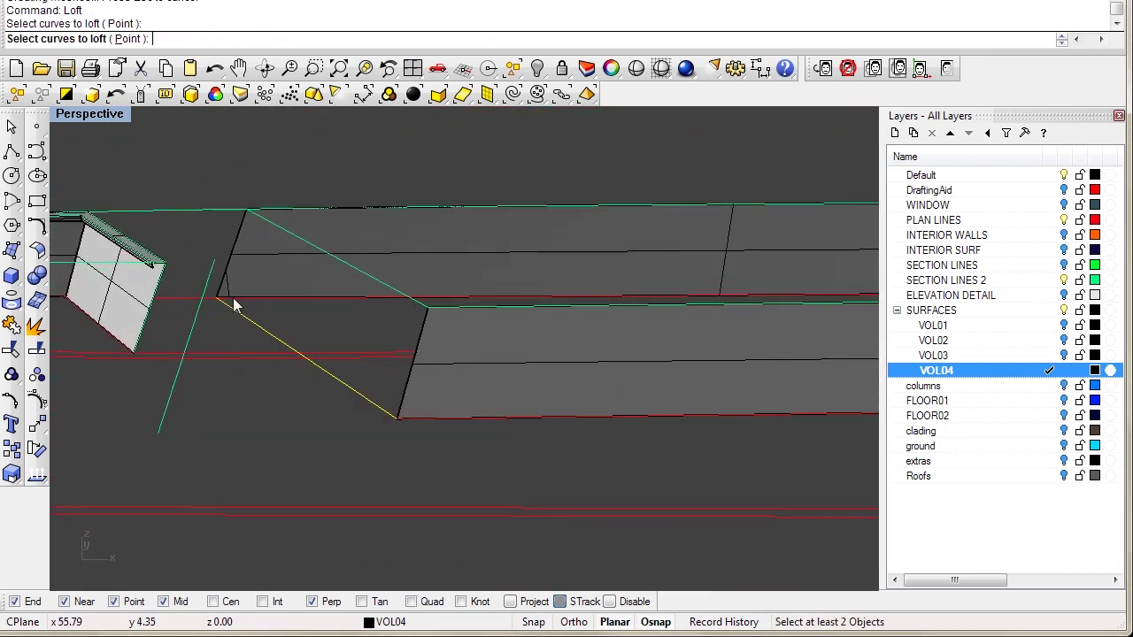
click(256, 217)
key(Return)
click(132, 398)
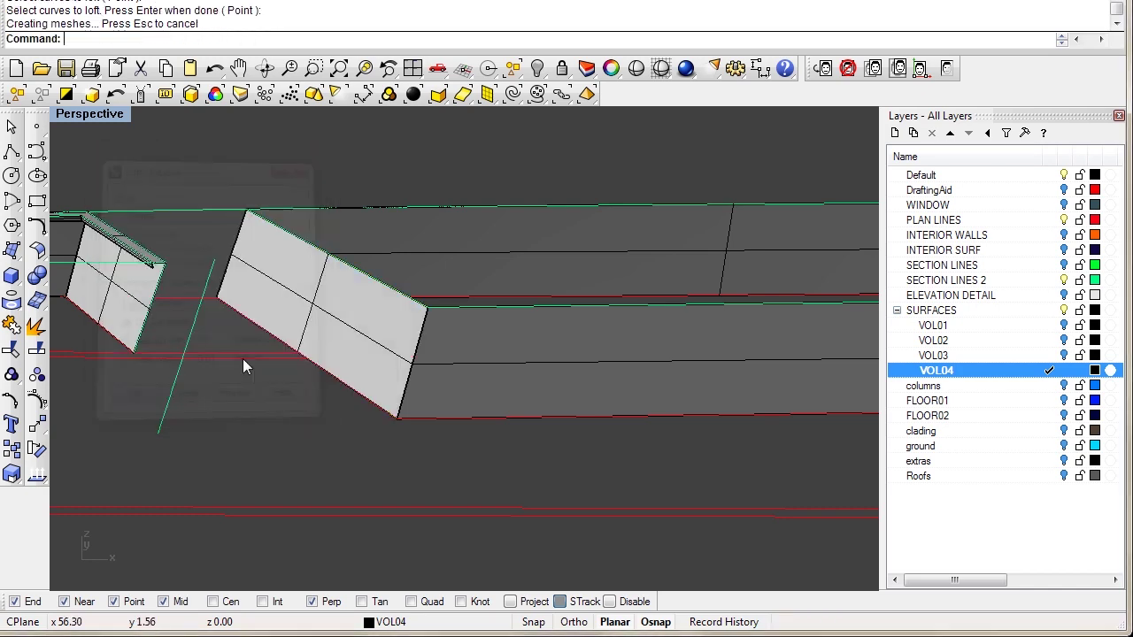
Loft the top surface between the two long upper section lines and toggle the viewport's shaded display.
right_click(399, 363)
click(480, 419)
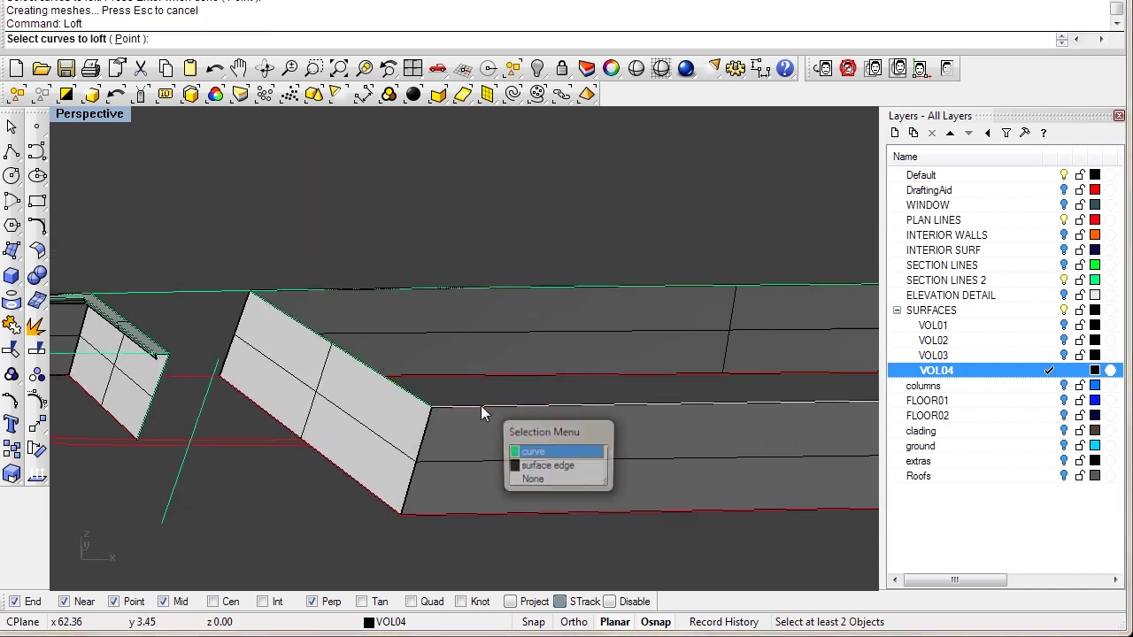
click(546, 449)
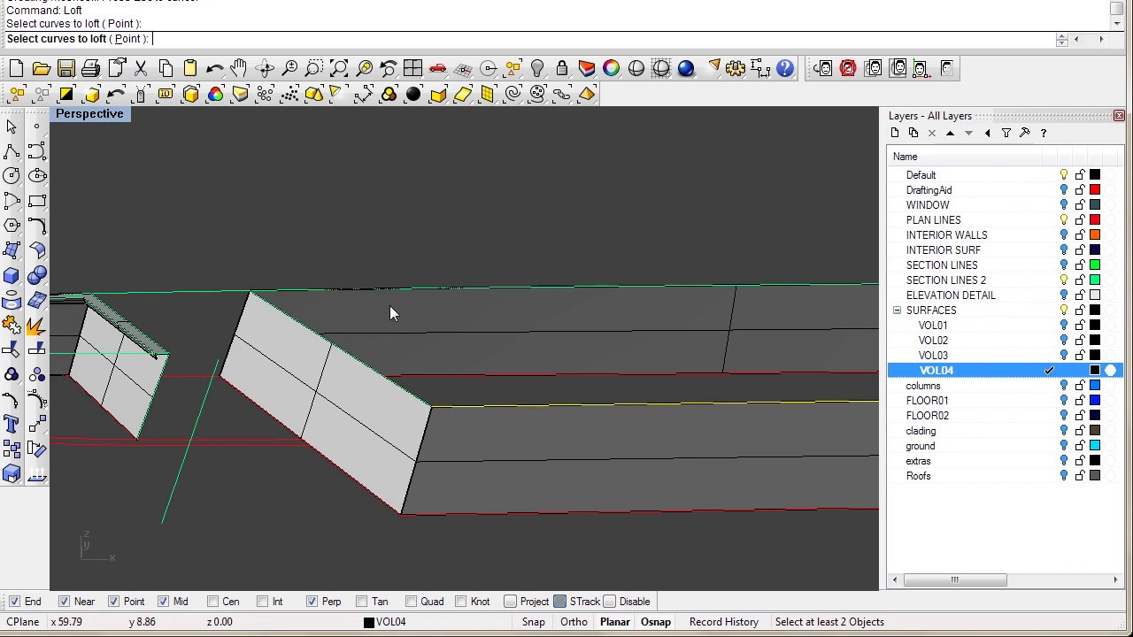
click(320, 301)
click(378, 354)
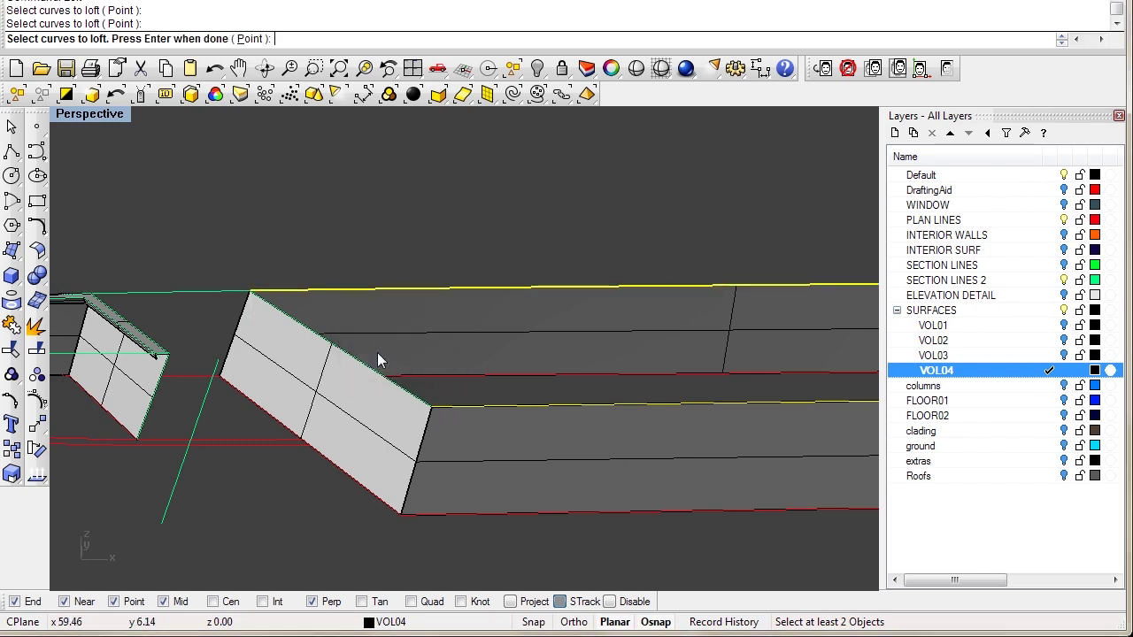
right_click(426, 352)
click(133, 396)
right_drag(150, 398, 487, 303)
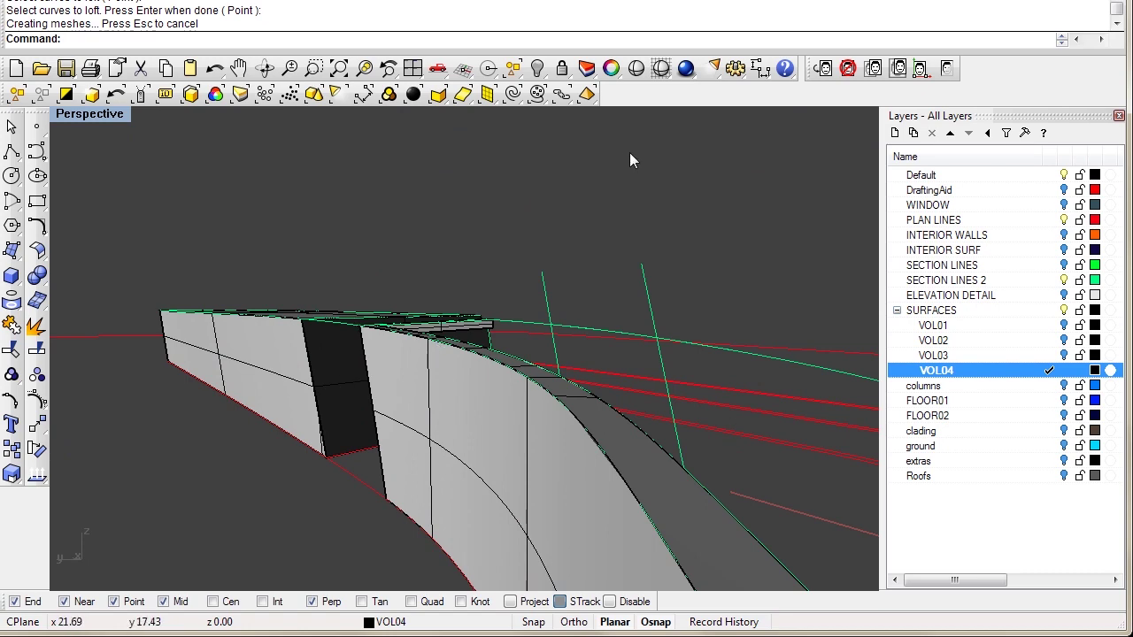
click(659, 70)
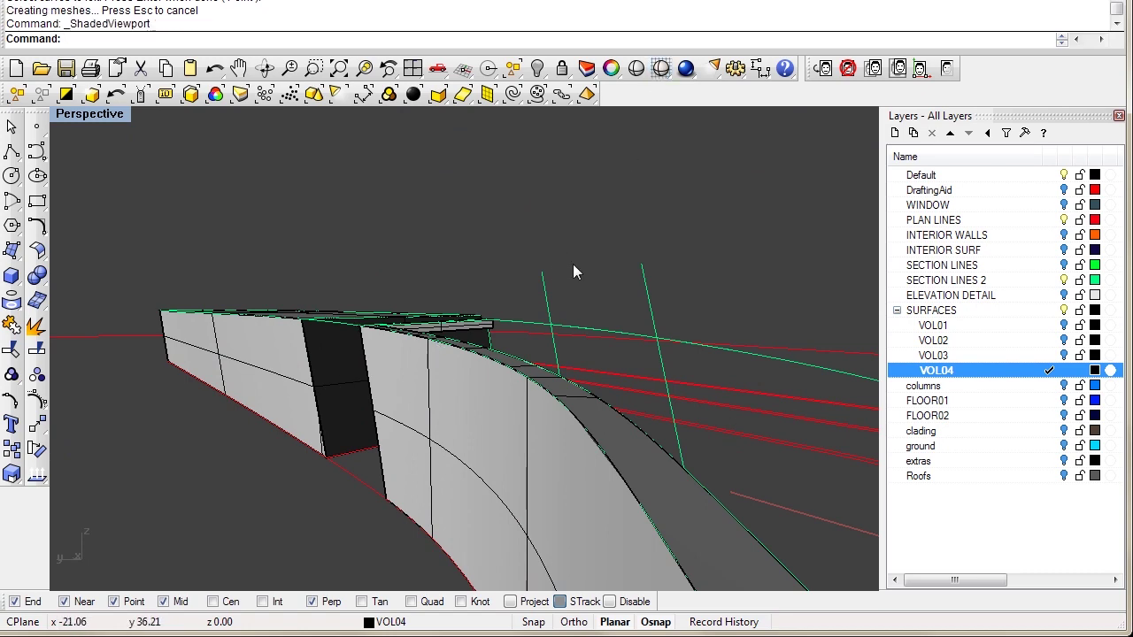
Show the VOL01 layer and check from several angles how the new VOL04 volume meets it.
click(1067, 328)
right_drag(513, 389, 607, 387)
right_drag(537, 385, 696, 406)
right_drag(460, 283, 504, 369)
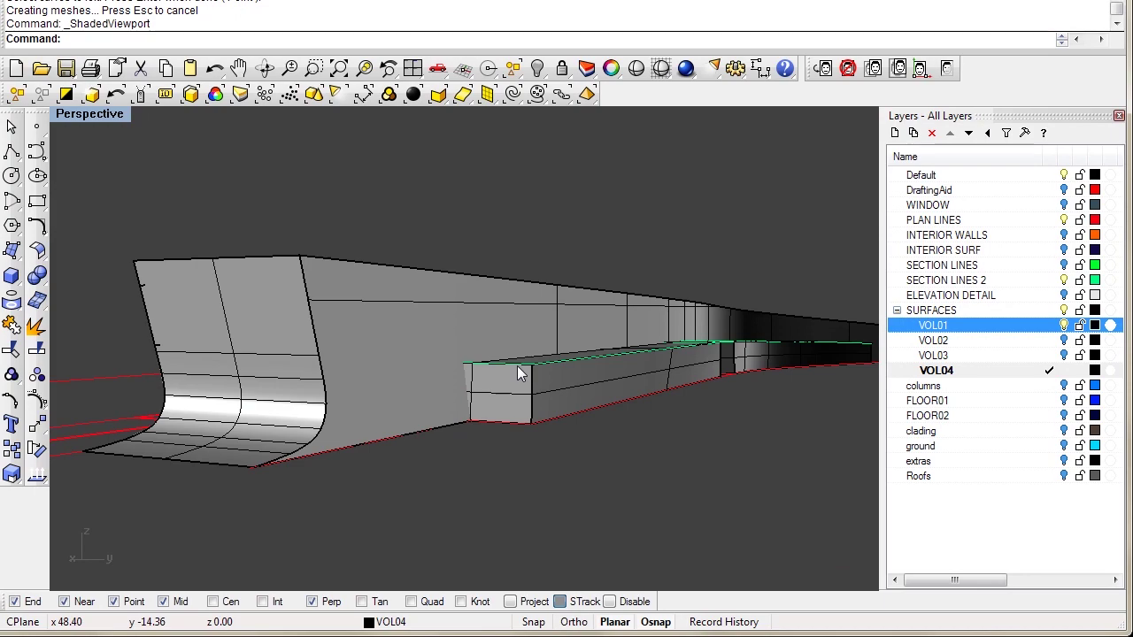
right_drag(607, 379, 523, 431)
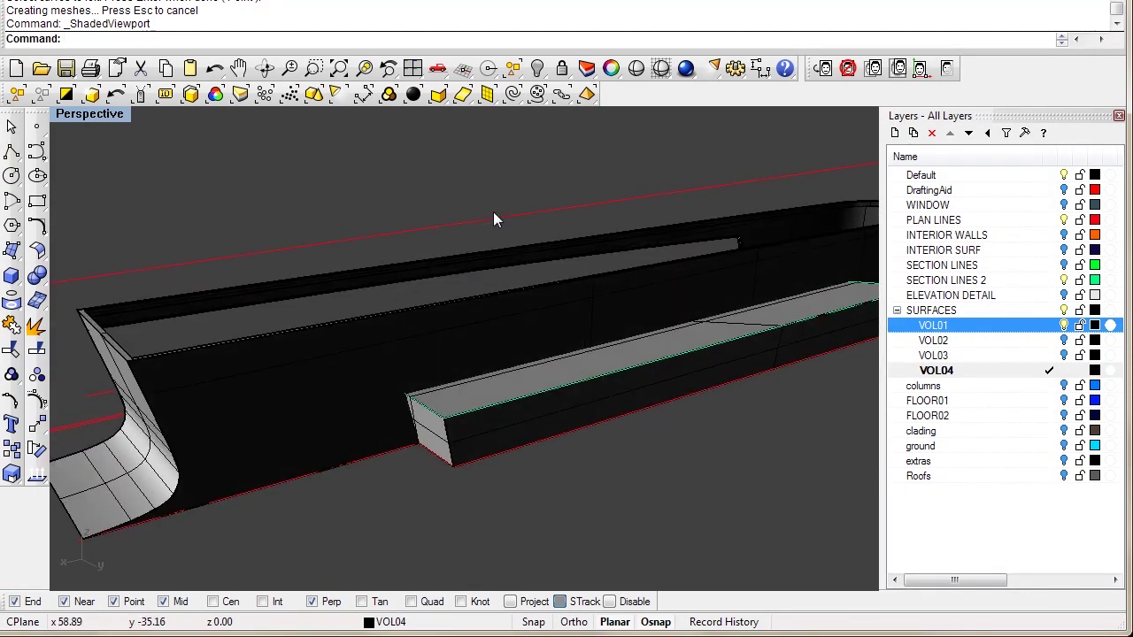
right_drag(416, 328, 504, 382)
click(511, 399)
click(659, 387)
right_drag(659, 394, 436, 469)
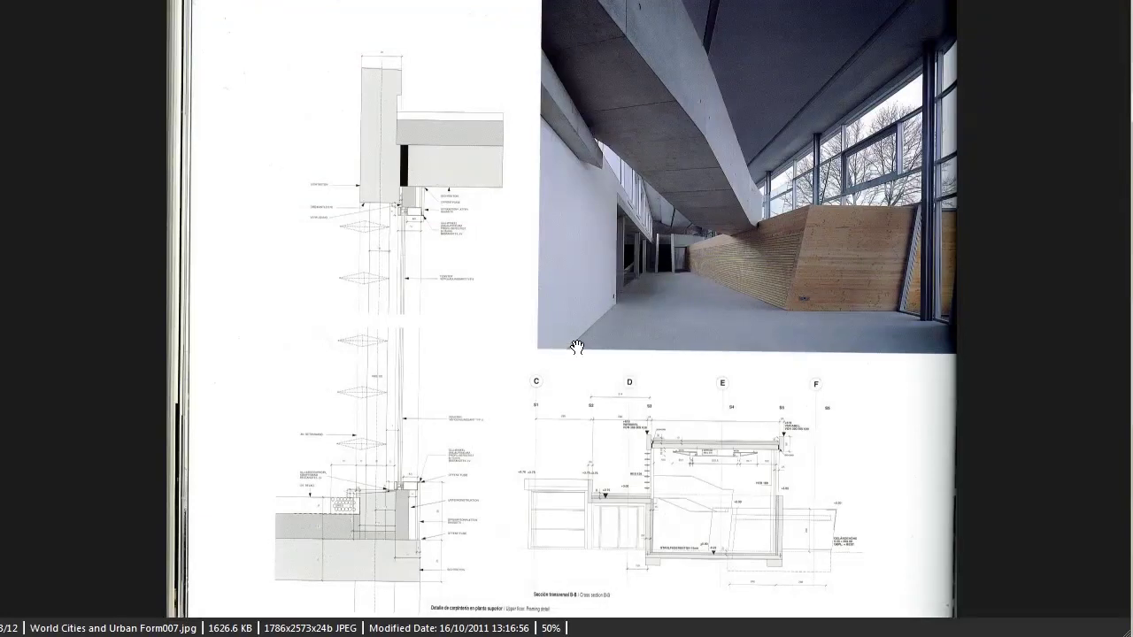
Switch to the scanned reference images and examine the low side volumes and the upper glazing opening in the aerial photo.
key(Right)
key(Right)
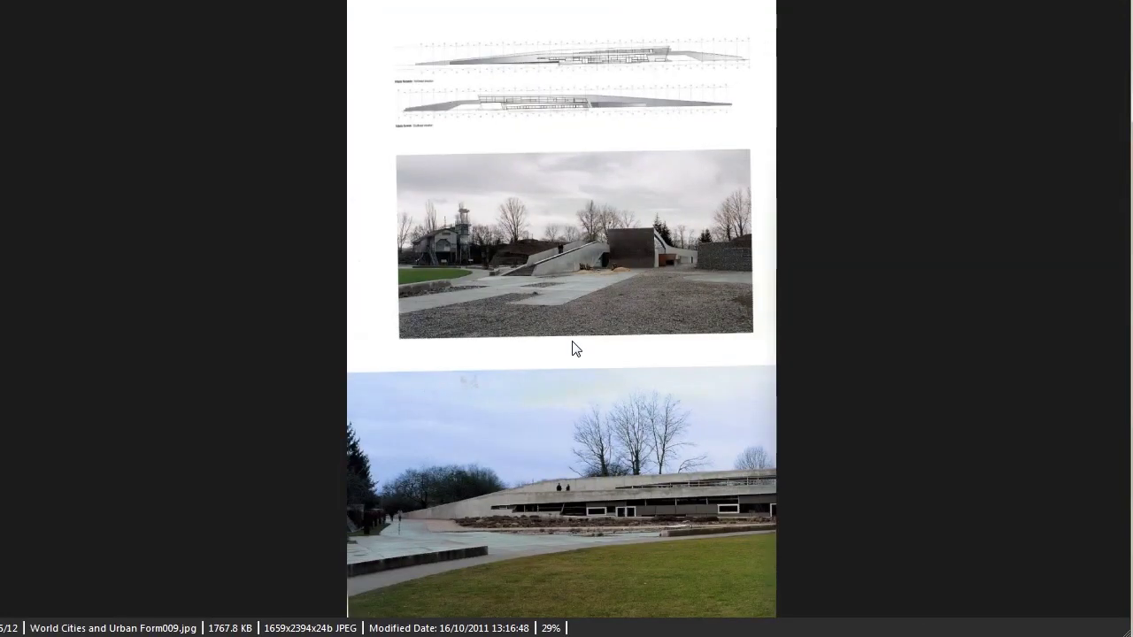
key(Right)
key(Right)
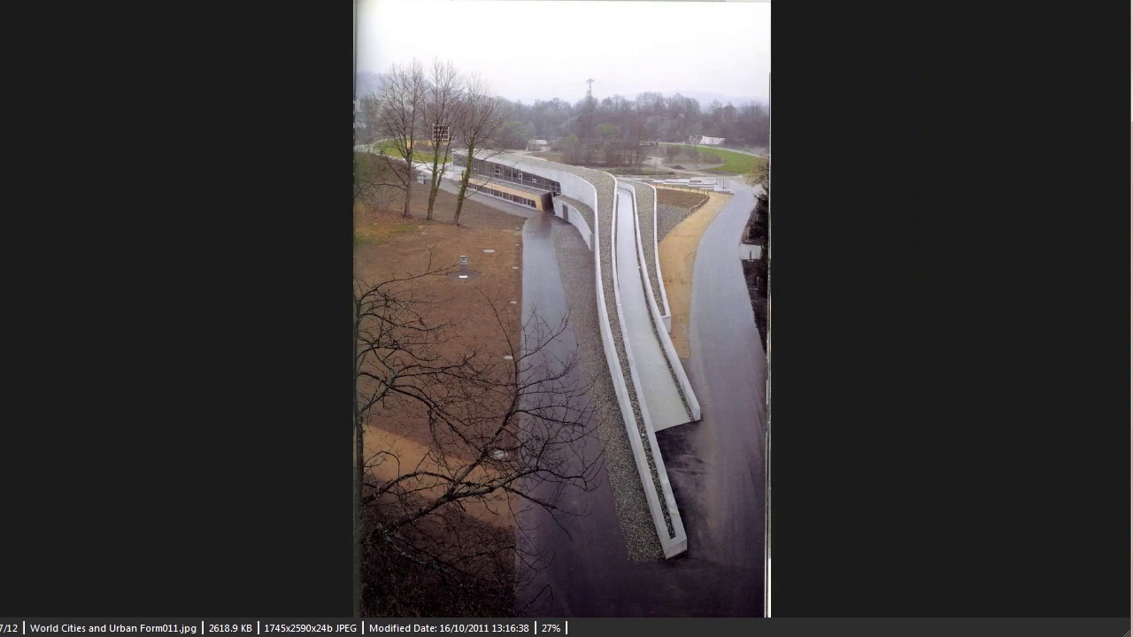
ctrl+scroll(428, 294, up, 5)
drag(373, 168, 612, 587)
ctrl+scroll(120, 15, up, 4)
drag(280, 528, 632, 312)
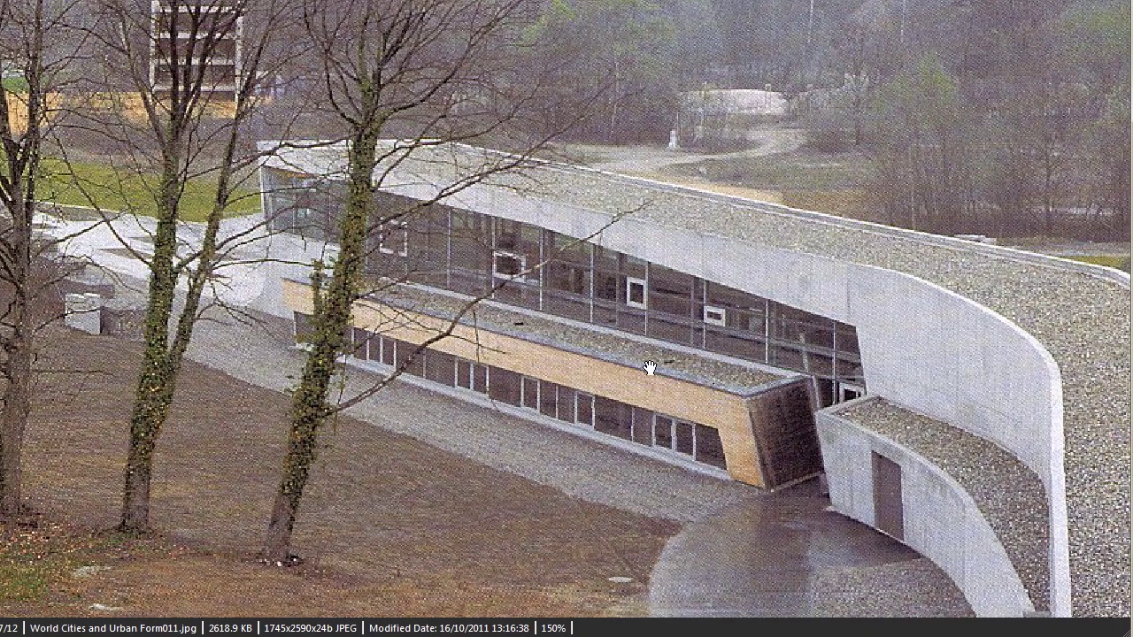
scroll(648, 367, up, 2)
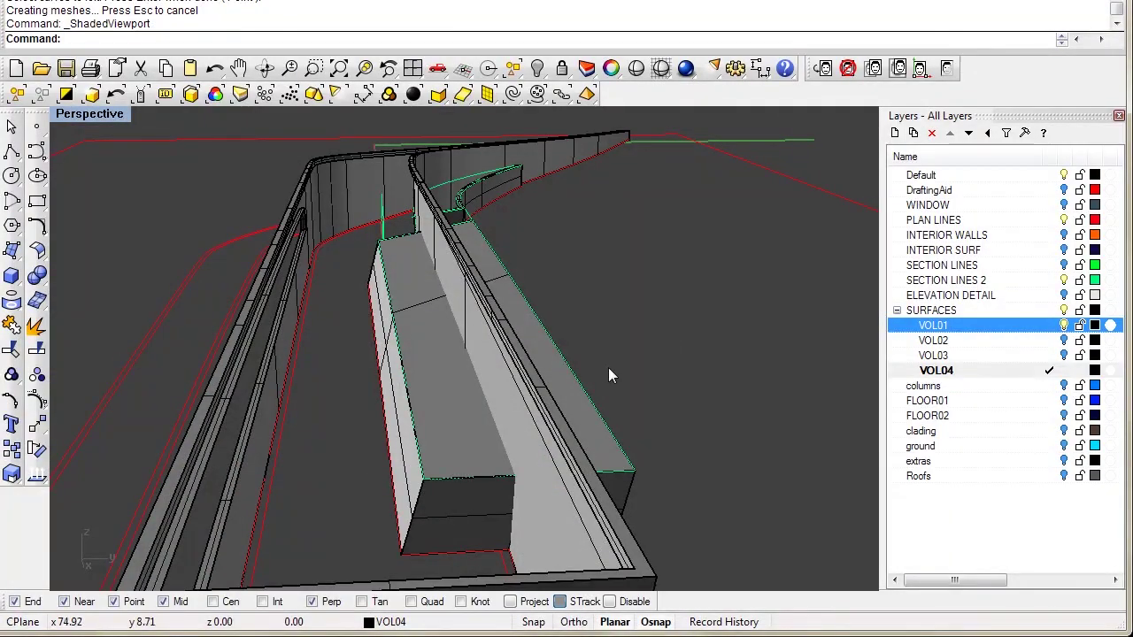
Return to the Rhino model, make SECTION LINES 2 the current layer and maximize the Back view.
right_drag(608, 368, 372, 286)
scroll(317, 318, down, 5)
right_drag(316, 318, 234, 276)
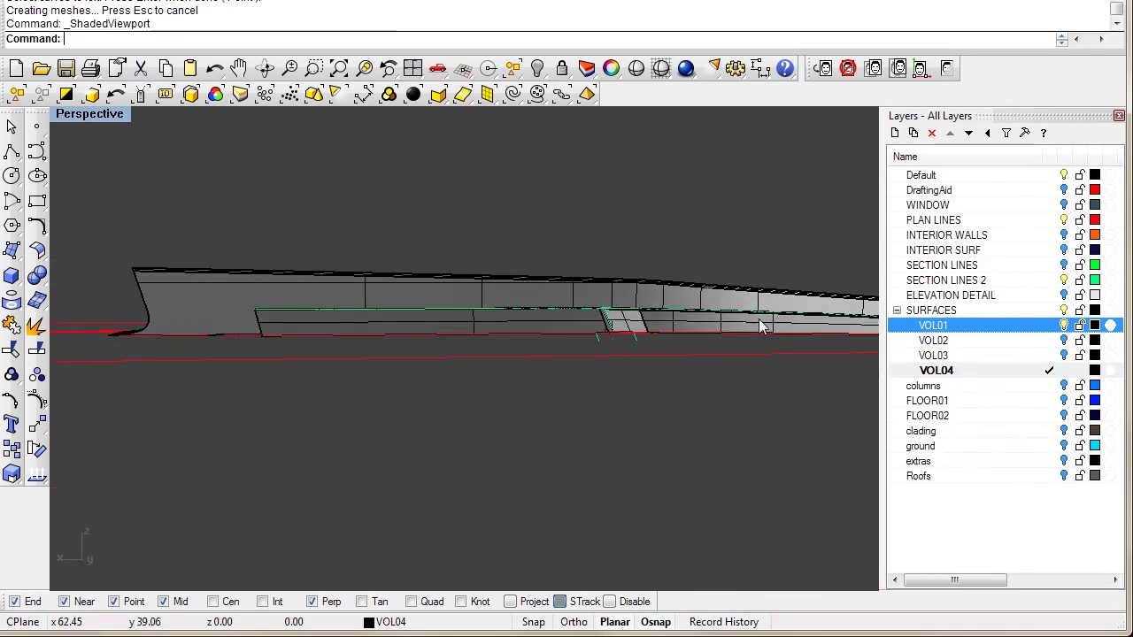
click(1050, 280)
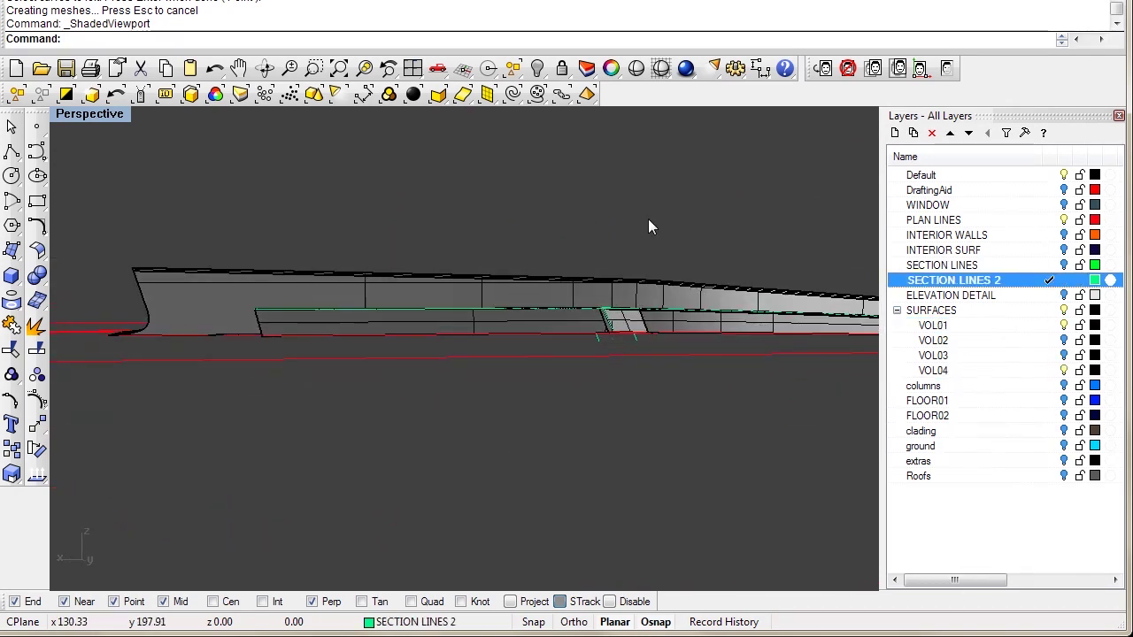
double_click(91, 119)
double_click(488, 360)
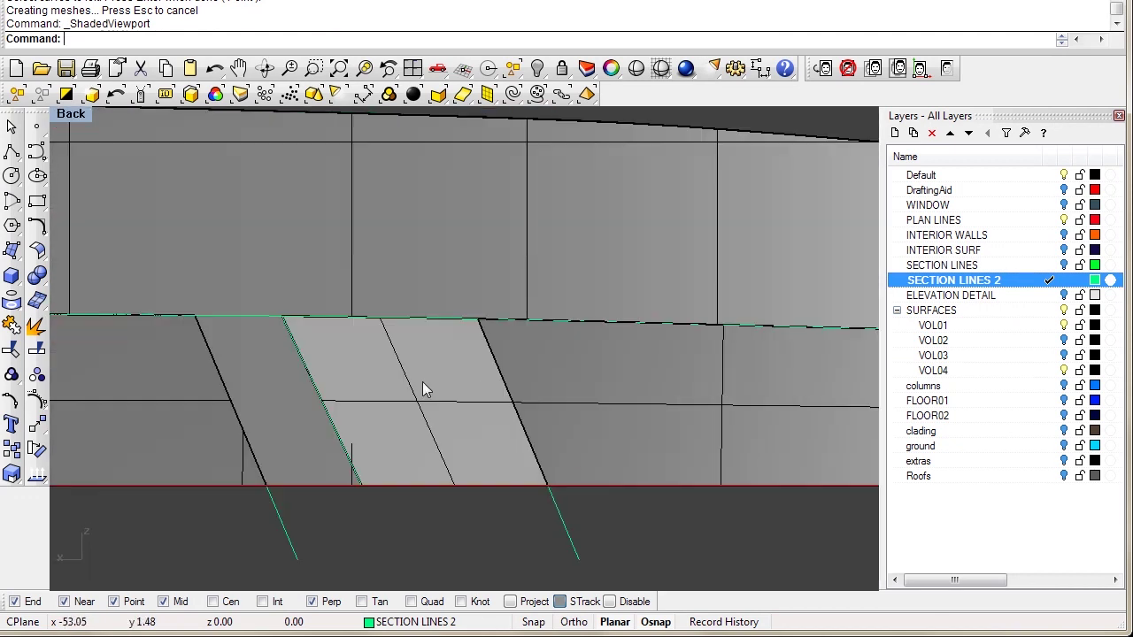
scroll(422, 381, down, 5)
scroll(431, 351, down, 3)
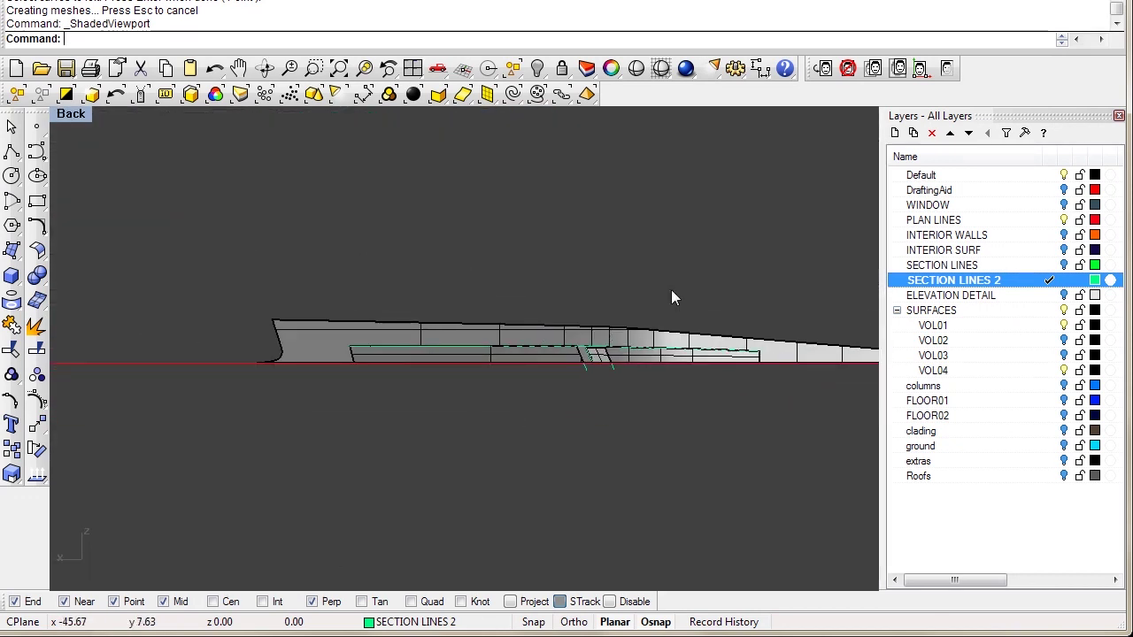
Show the background elevation bitmap in the Back view and set the viewport to wireframe display.
click(947, 69)
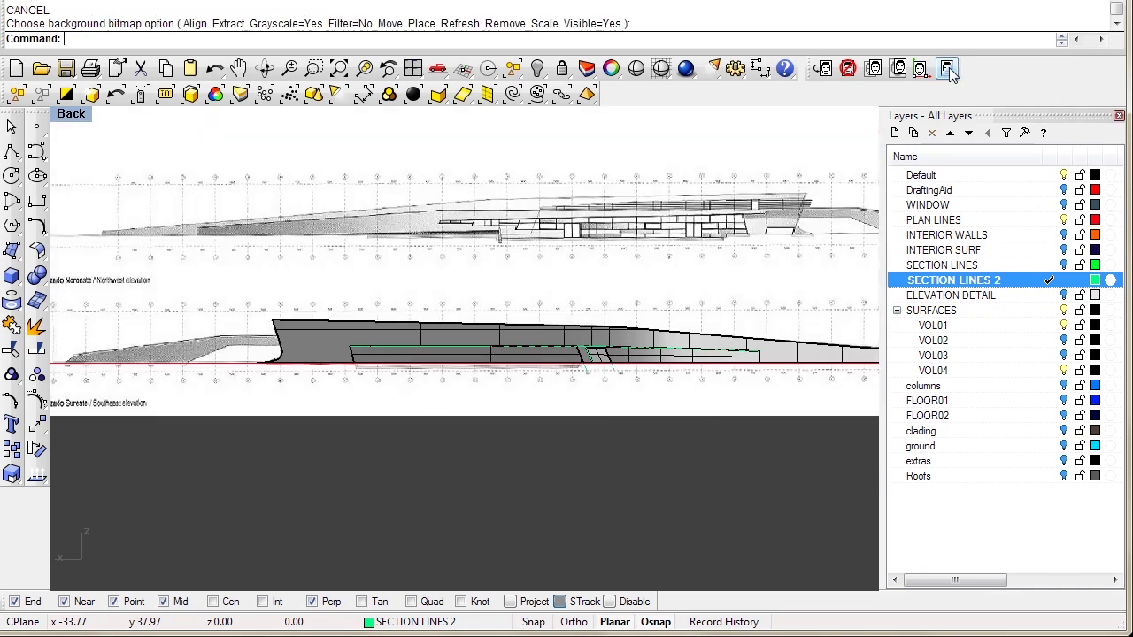
scroll(406, 307, up, 3)
click(663, 68)
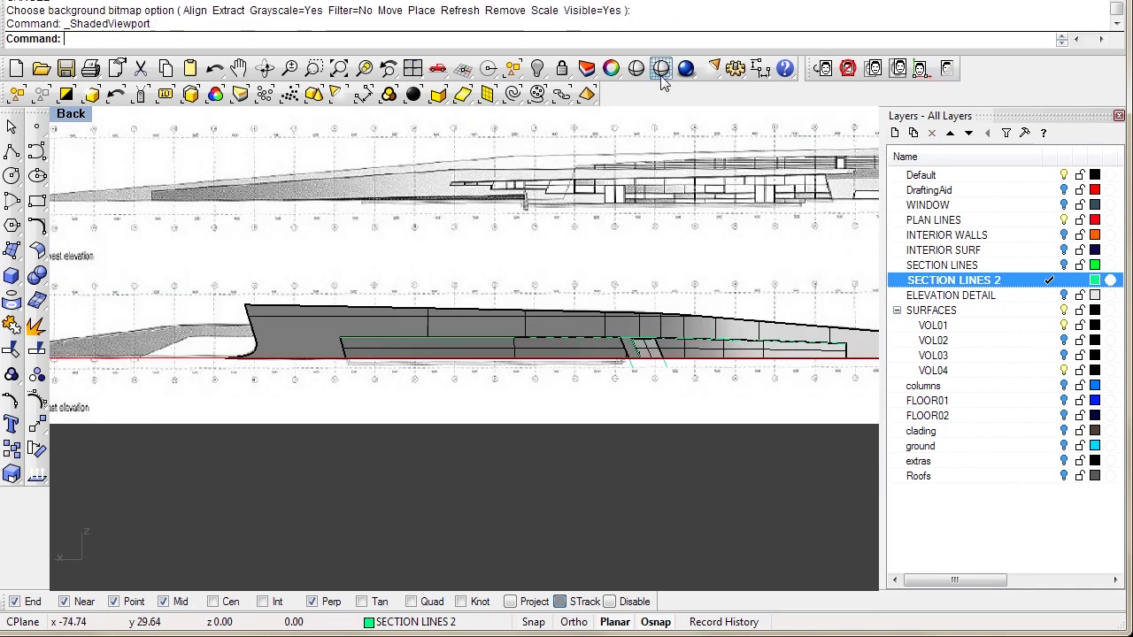
right_click(659, 70)
Trace the opening below the upper floor with a polyline: horizontal from outside the curved end, then sloping about 4.74 units down past the ground line.
right_drag(399, 383, 333, 332)
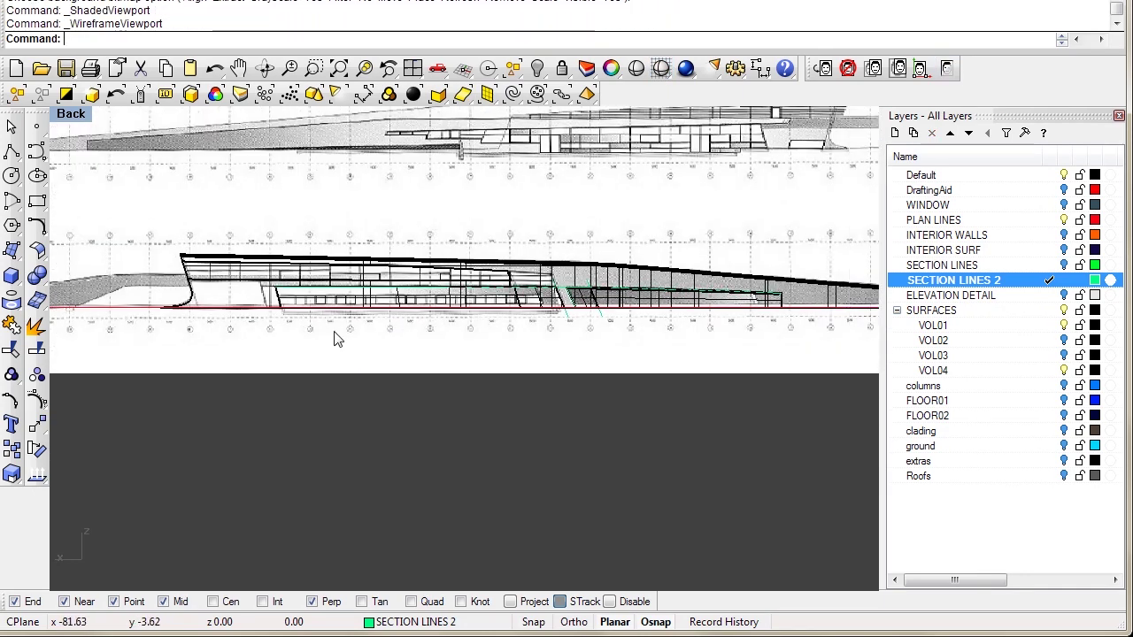
scroll(13, 173, up, 6)
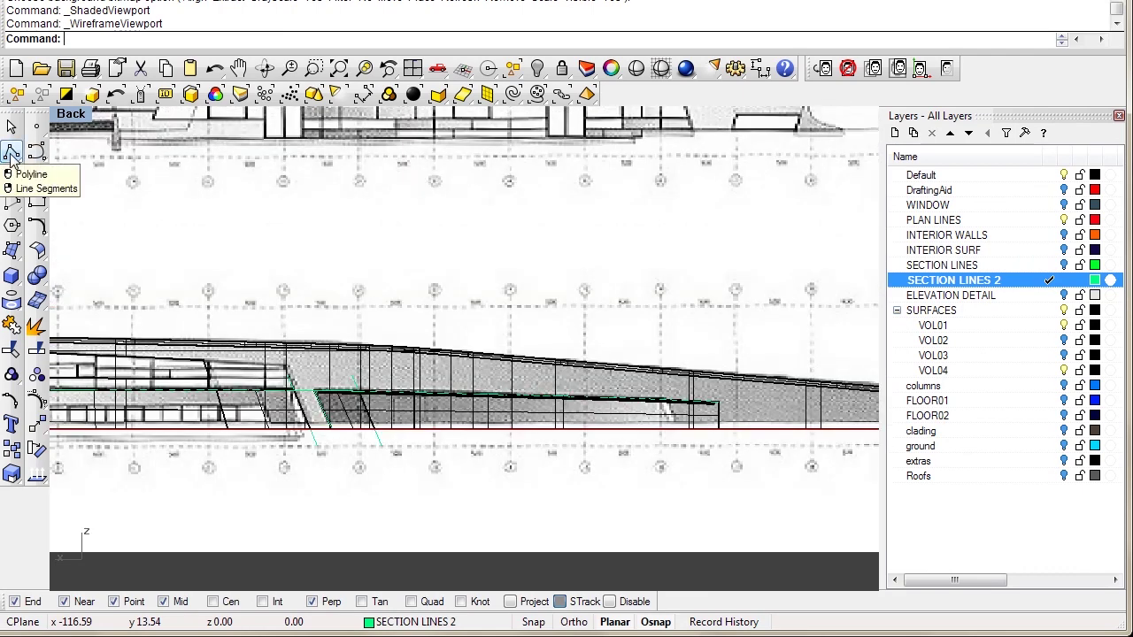
right_drag(257, 318, 469, 270)
scroll(468, 270, up, 2)
scroll(688, 354, up, 2)
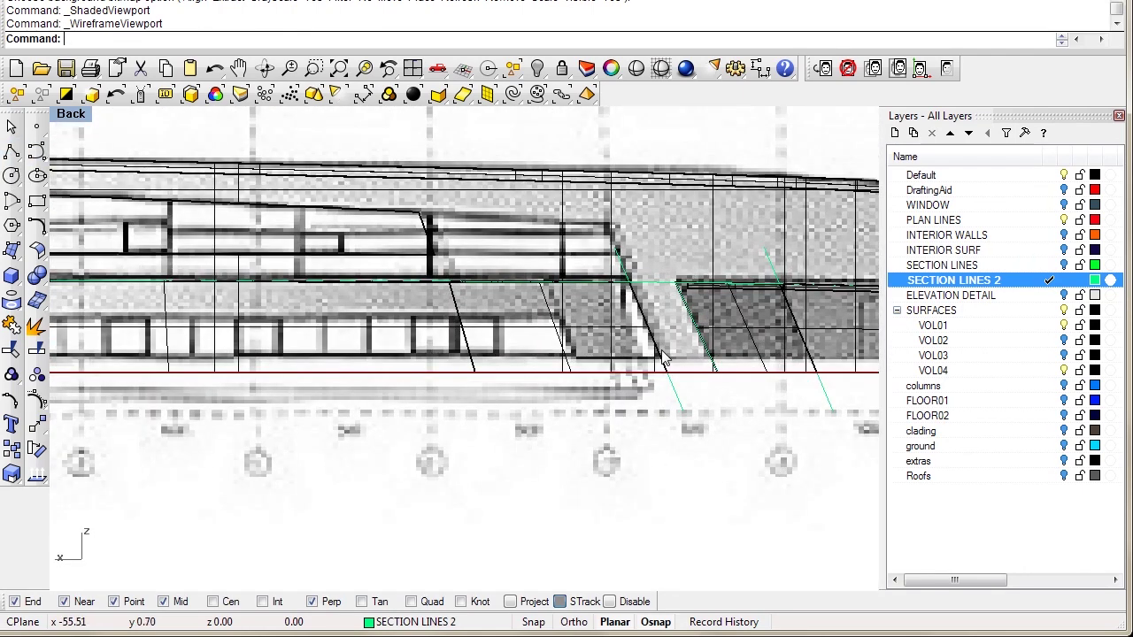
scroll(424, 230, down, 3)
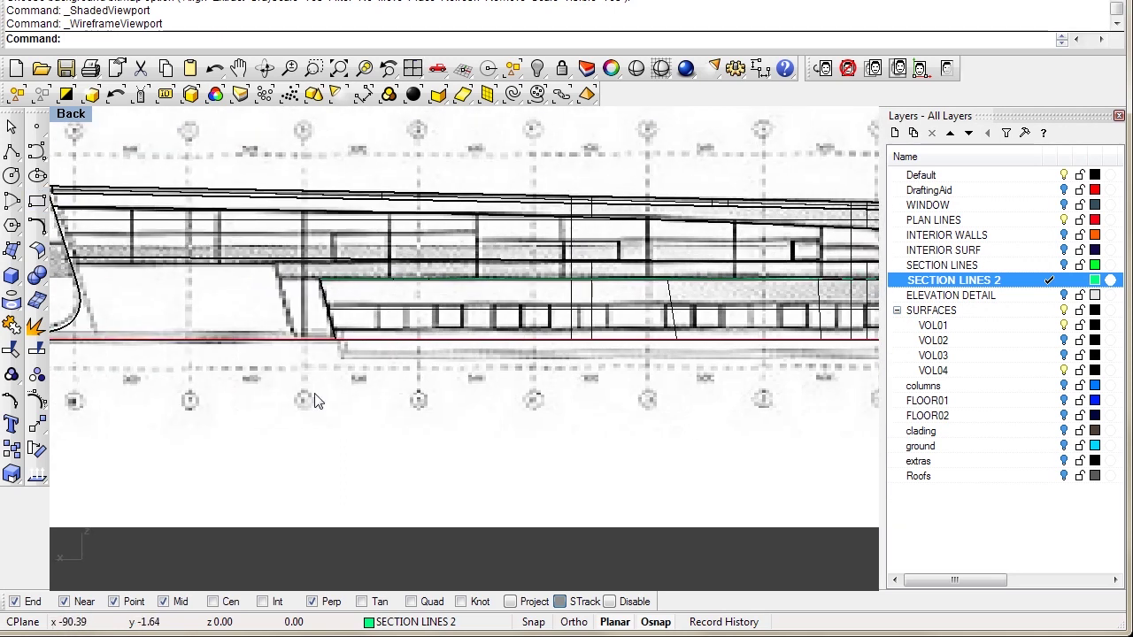
click(10, 155)
scroll(195, 258, up, 3)
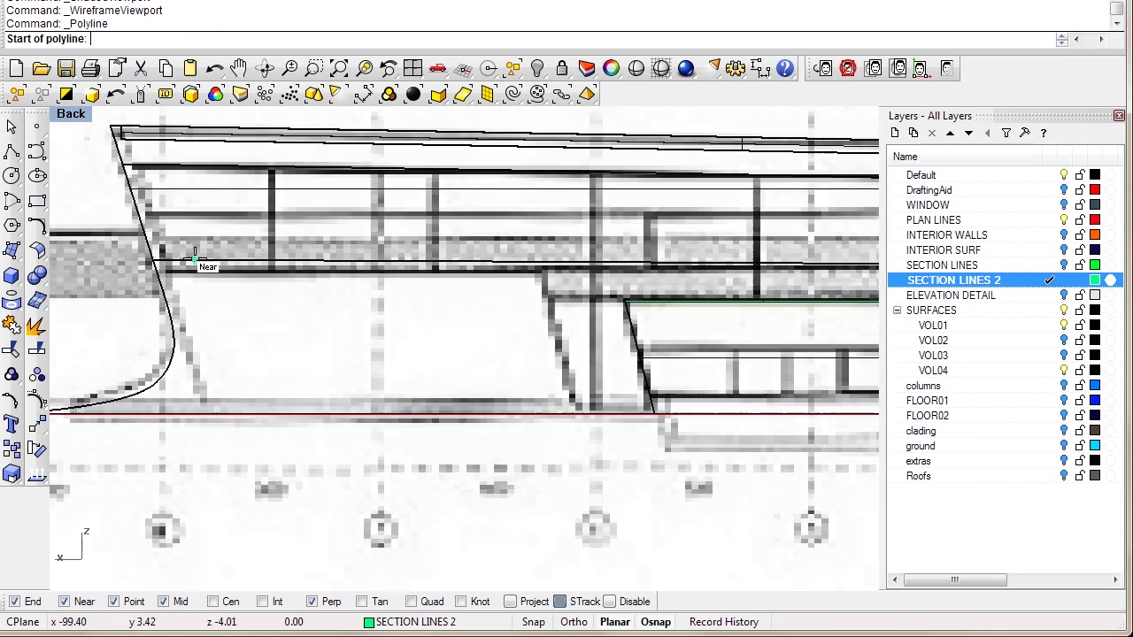
click(130, 271)
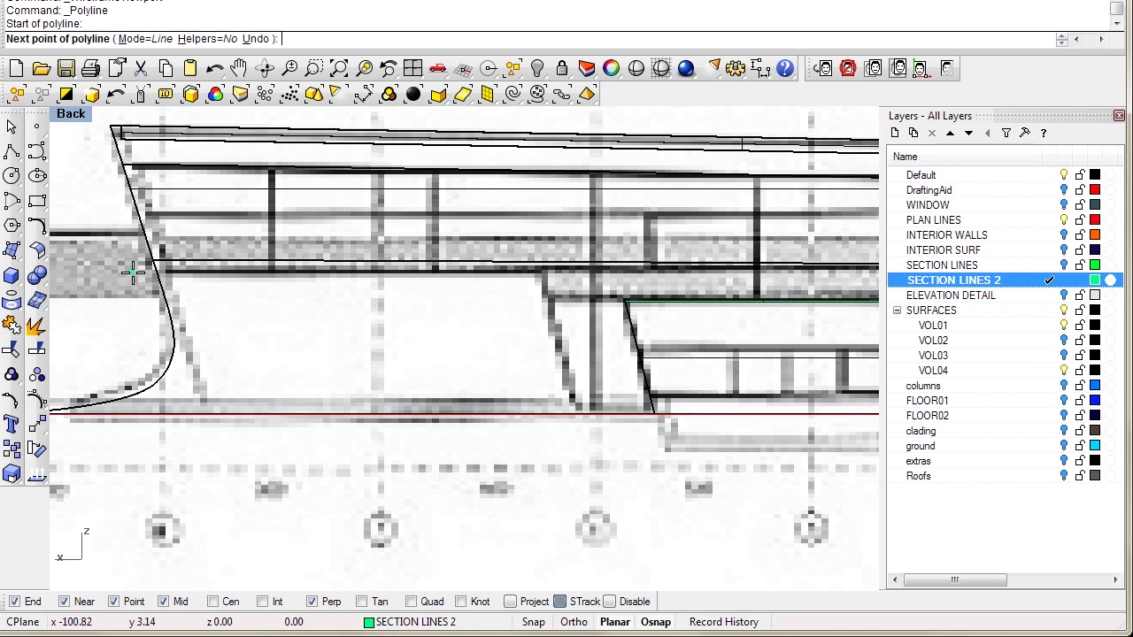
click(543, 272)
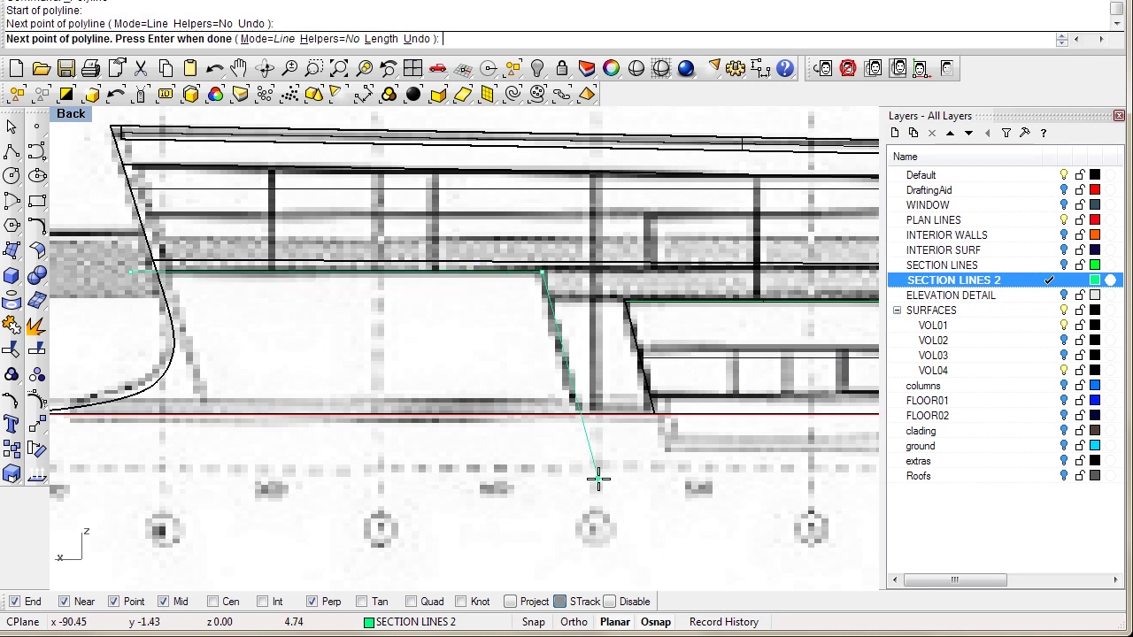
click(598, 479)
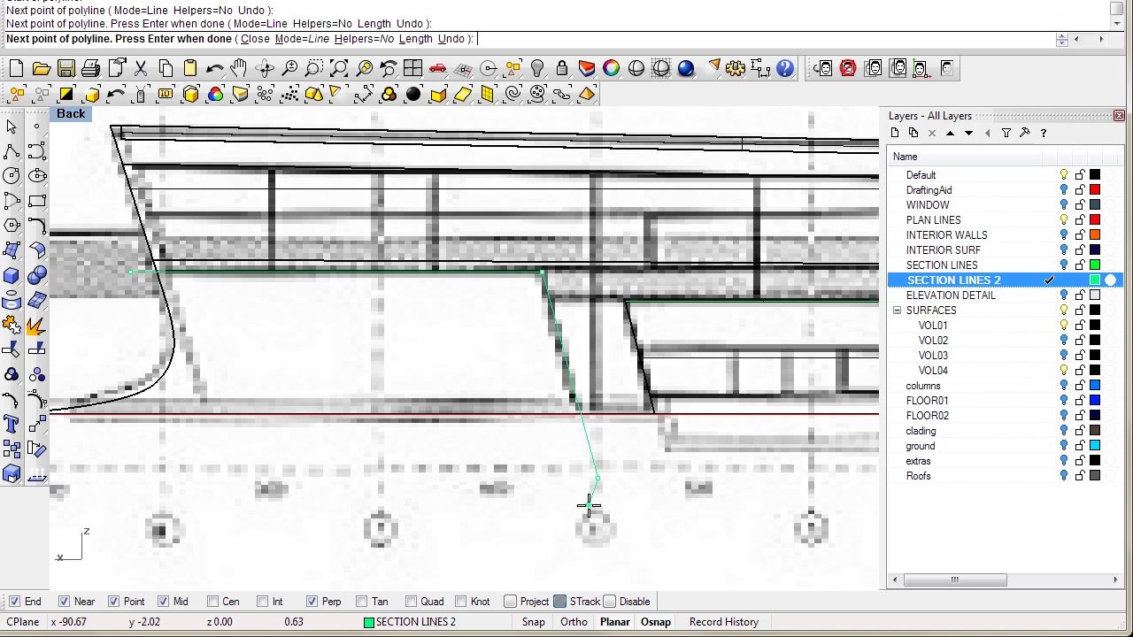
key(Return)
scroll(351, 398, down, 3)
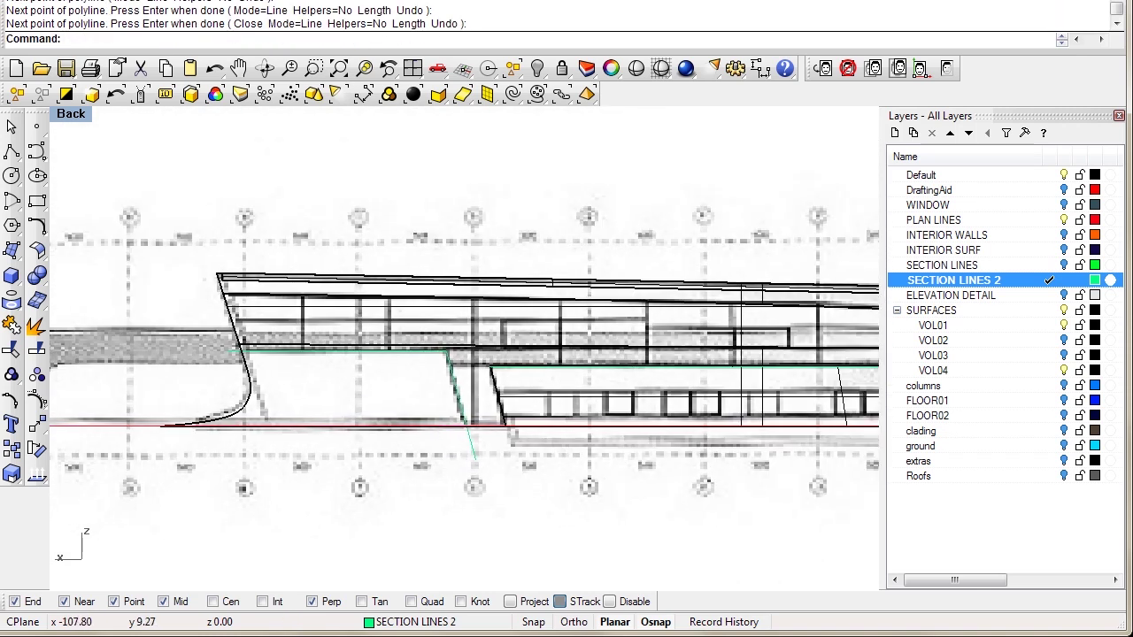
Start a degree-3 curve just outside the slanted end of the main wall and trace the upper window band's top edge.
click(37, 151)
scroll(182, 304, up, 3)
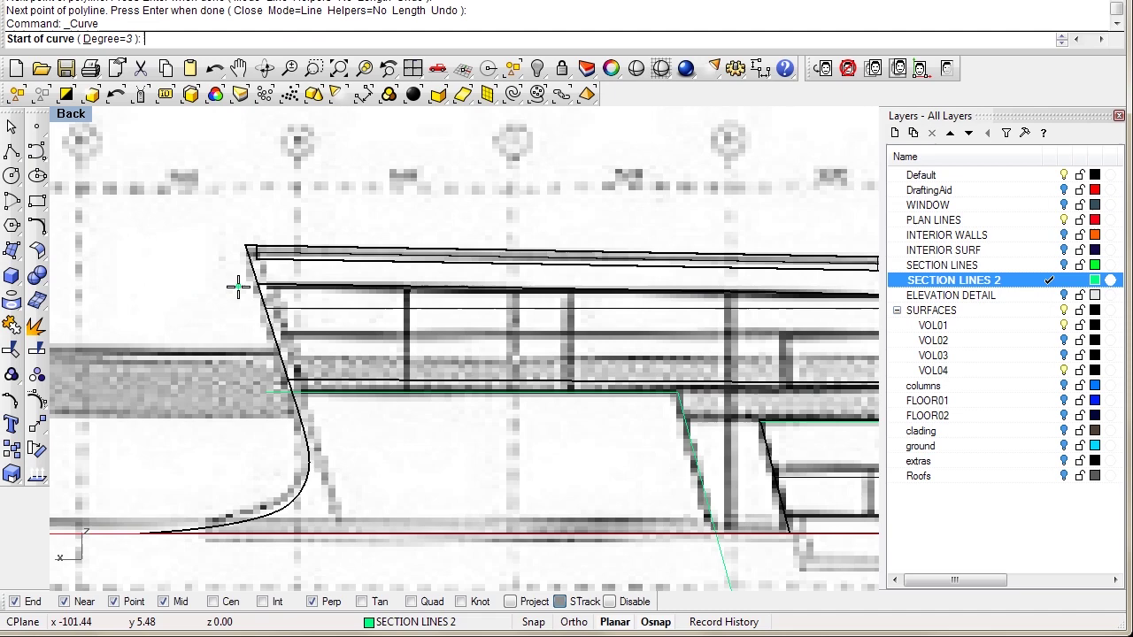
click(237, 286)
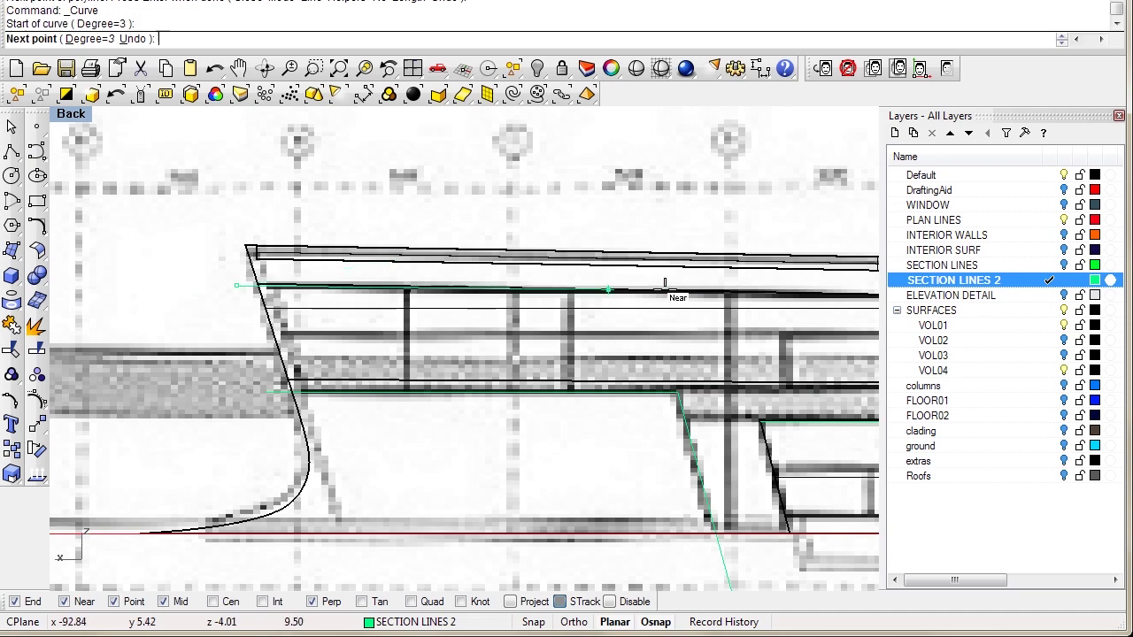
scroll(692, 317, down, 6)
right_drag(694, 319, 179, 298)
scroll(465, 315, down, 3)
scroll(442, 318, up, 3)
right_drag(58, 292, 565, 298)
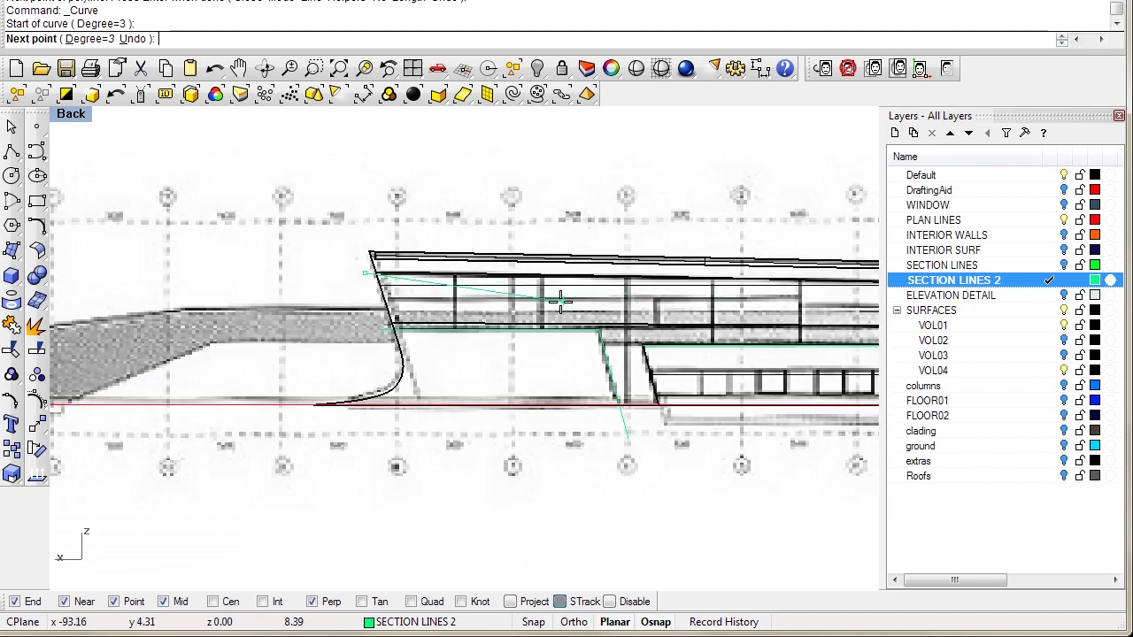
click(601, 279)
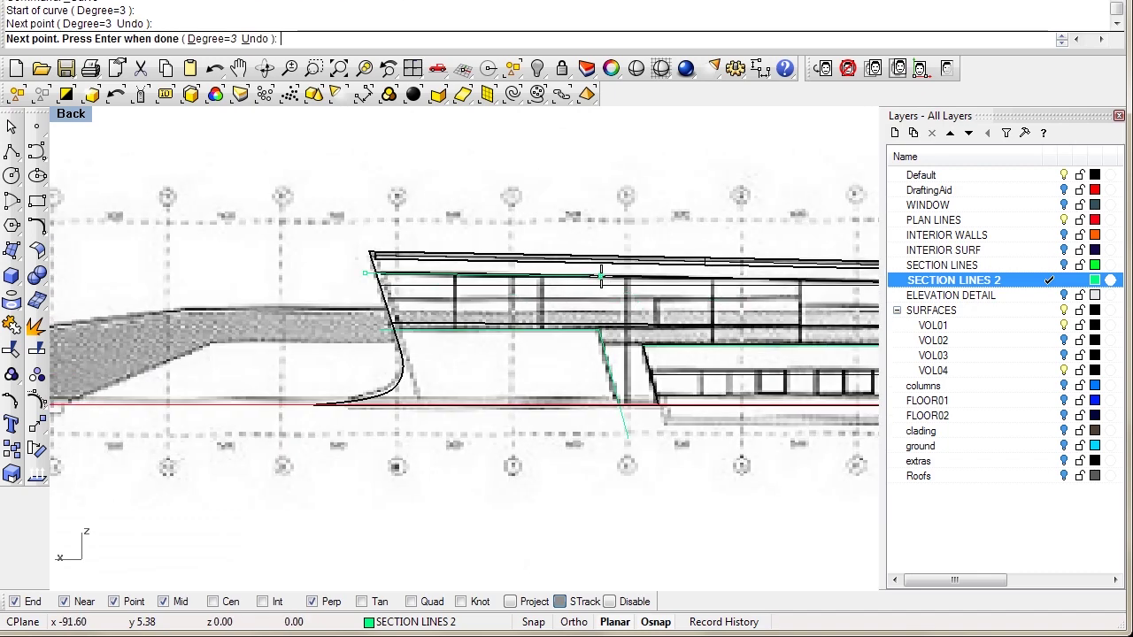
scroll(518, 285, up, 2)
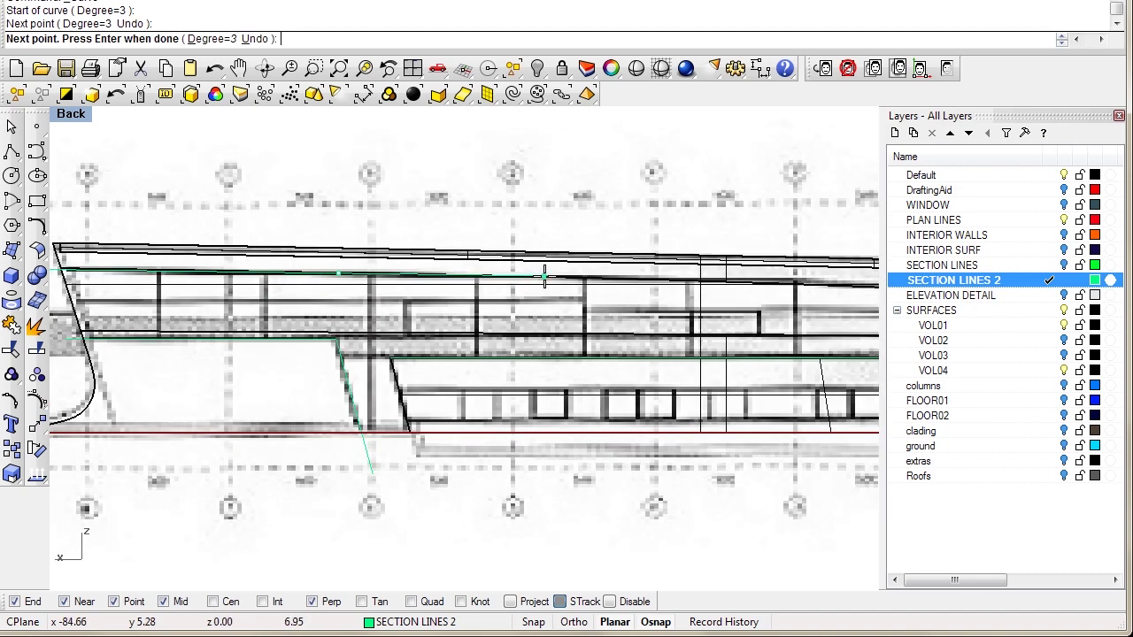
click(546, 278)
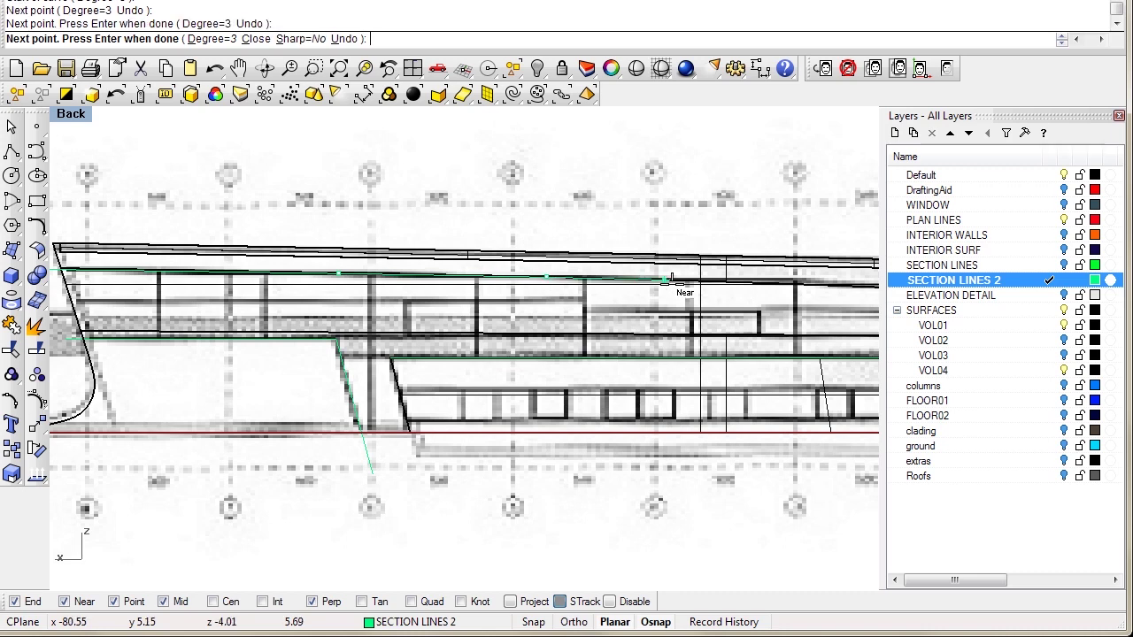
Continue the curve along the window band's descending top edge and finish it at the band's far upper corner.
right_drag(720, 283, 438, 273)
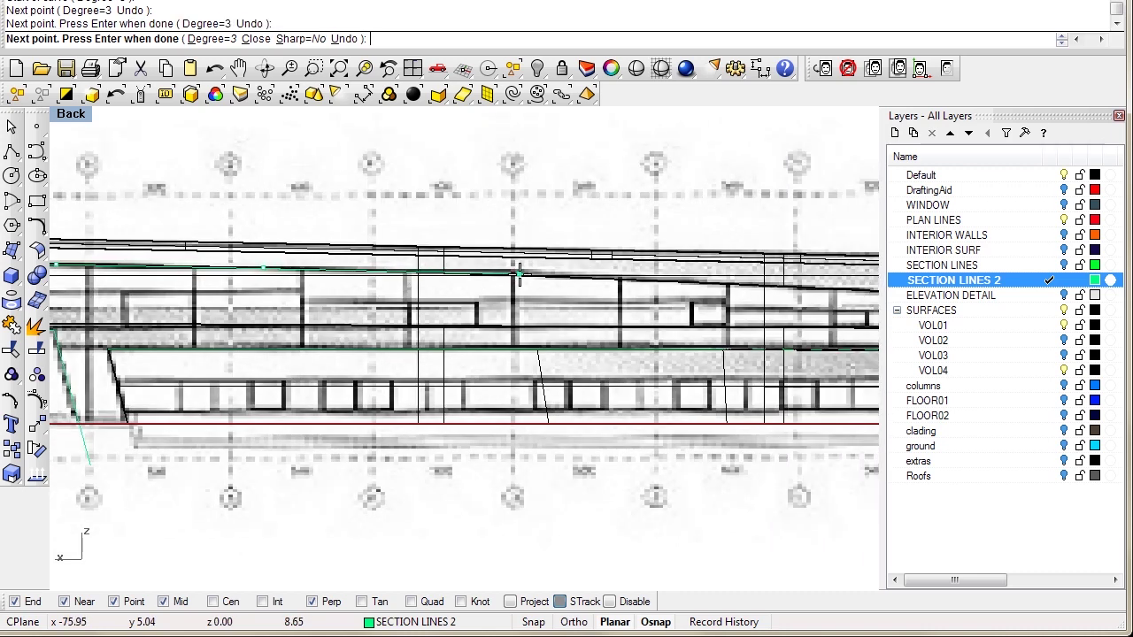
click(514, 272)
right_drag(851, 305, 567, 288)
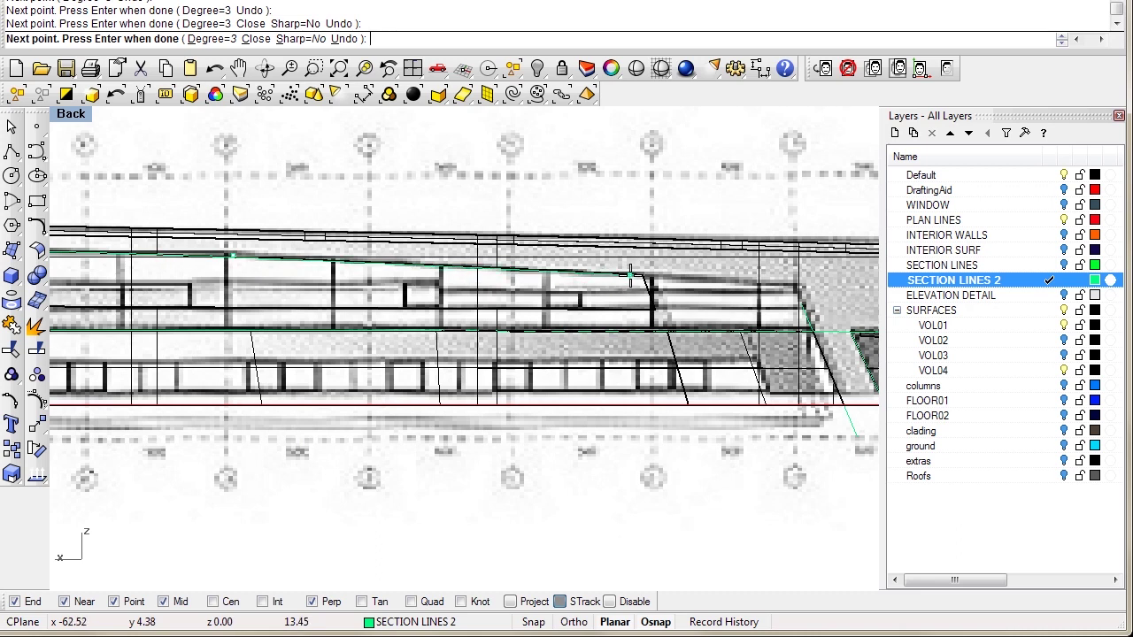
click(630, 277)
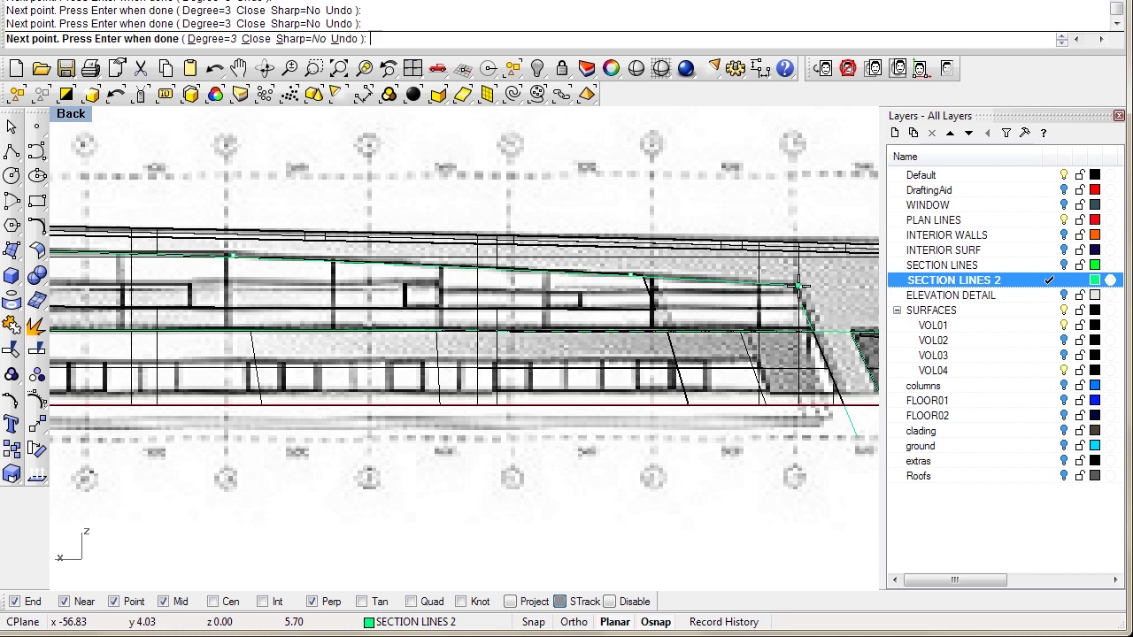
click(799, 286)
key(Return)
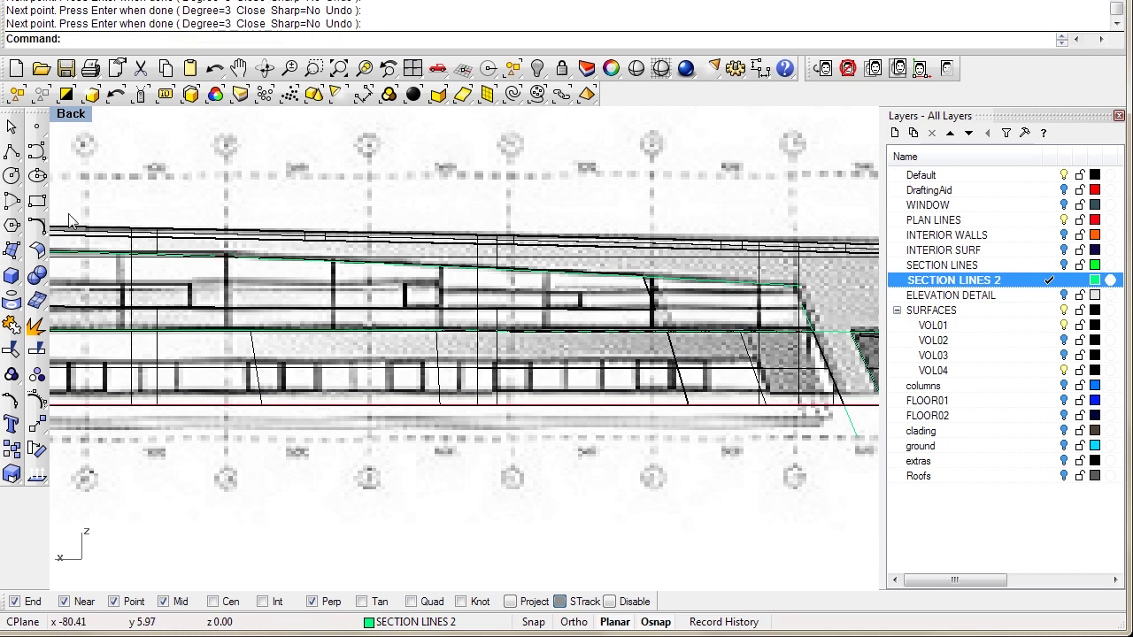
click(15, 145)
right_drag(815, 273, 740, 260)
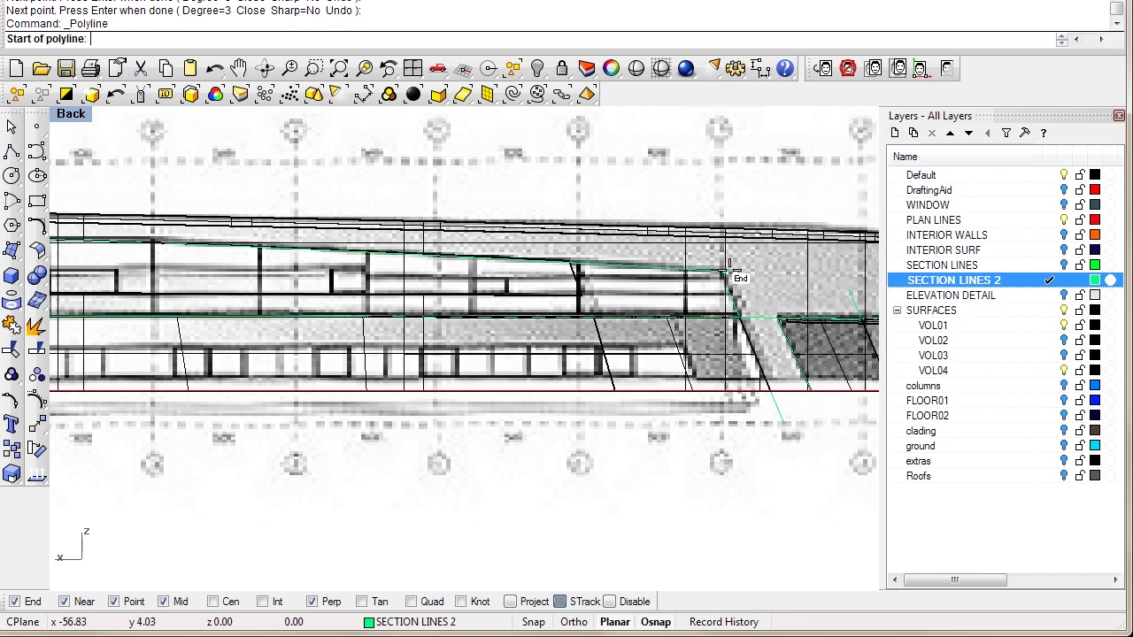
click(725, 271)
scroll(803, 458, up, 3)
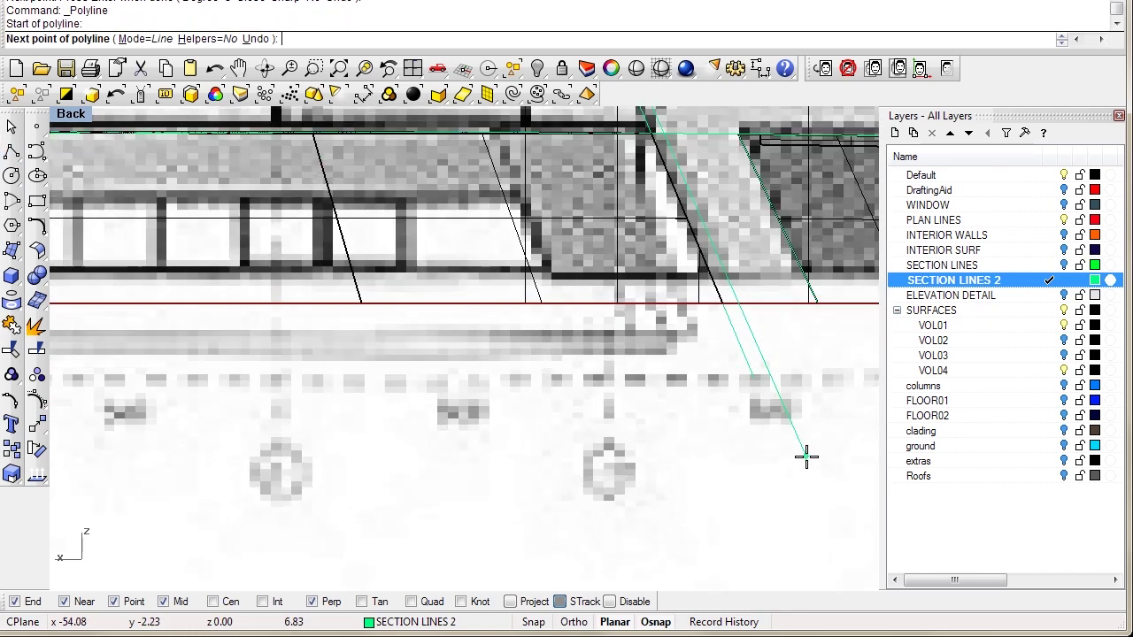
scroll(788, 509, down, 4)
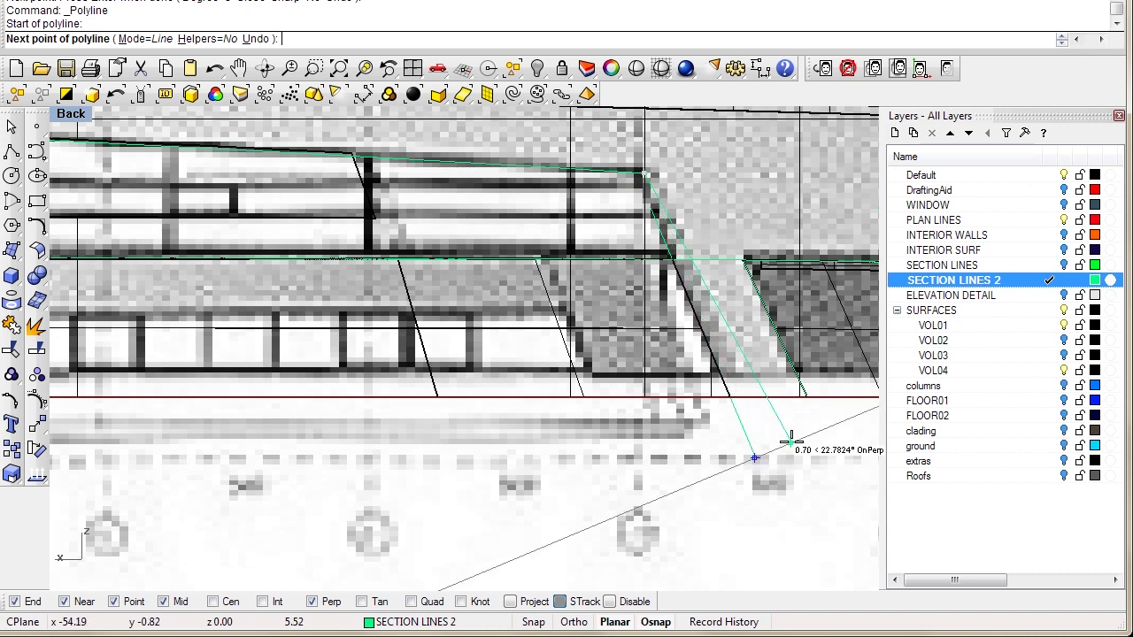
click(757, 456)
right_click(759, 460)
Copy the existing slanted section line so that it starts at the window band's far upper corner.
click(755, 458)
text(copy)
key(Return)
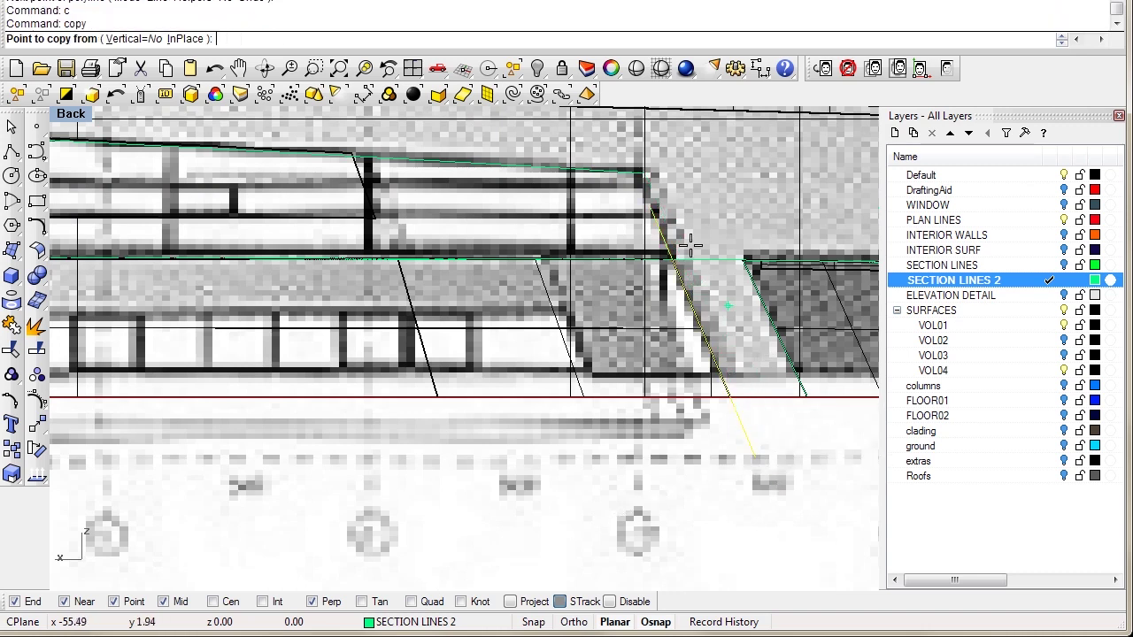
click(662, 195)
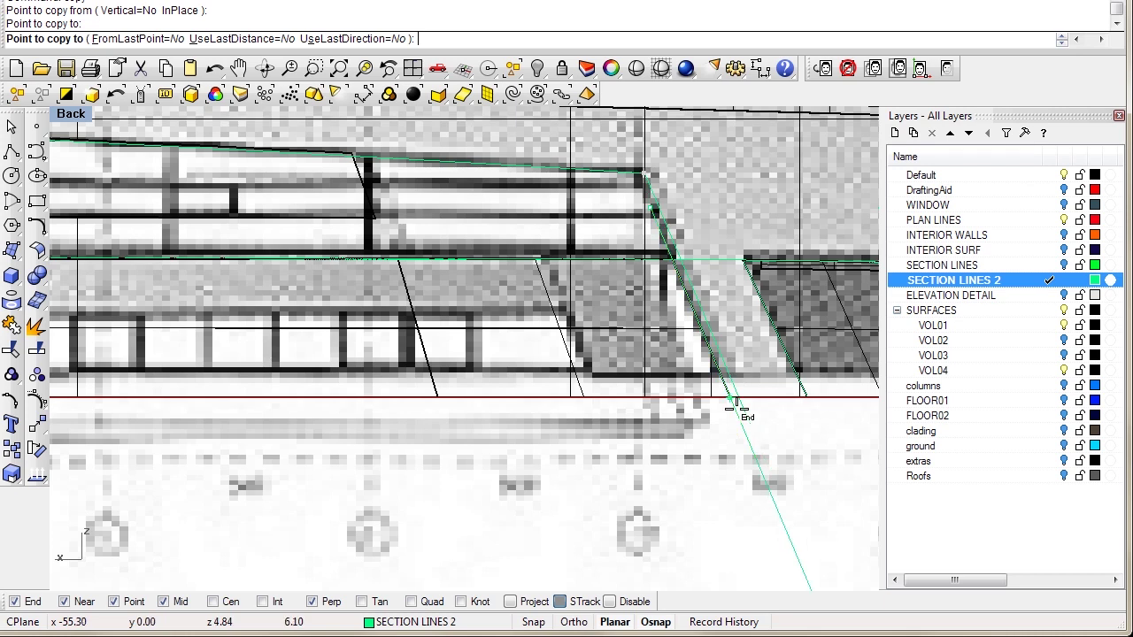
right_click(666, 445)
scroll(641, 440, down, 5)
scroll(639, 317, up, 3)
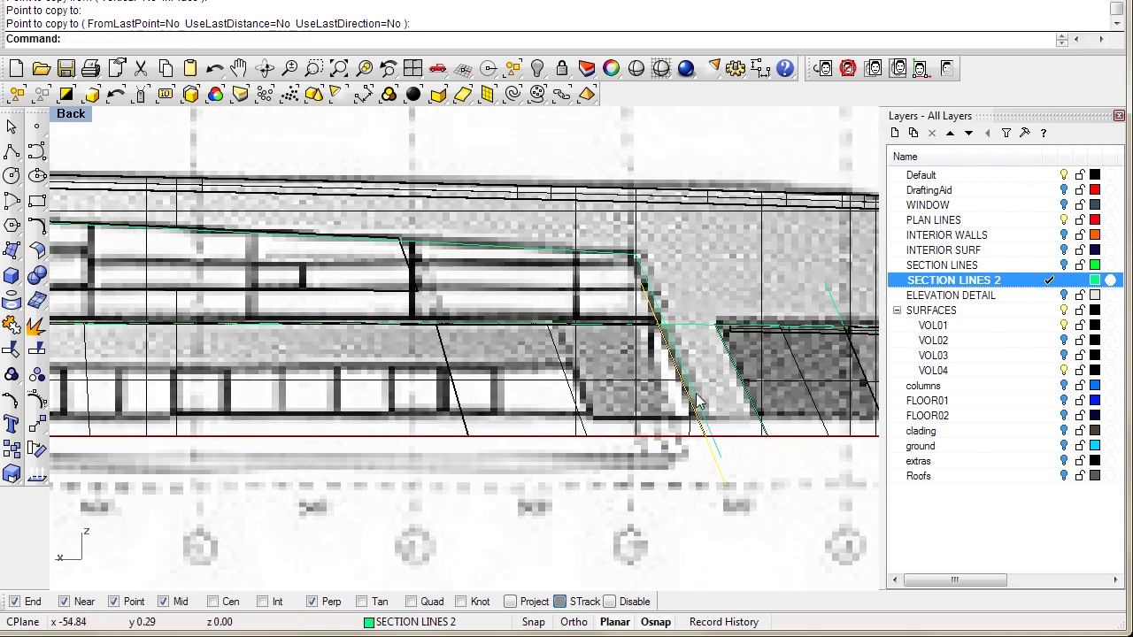
Join the window band's top-edge curve and the copied slanted line into one open curve.
right_drag(550, 341, 620, 310)
click(750, 214)
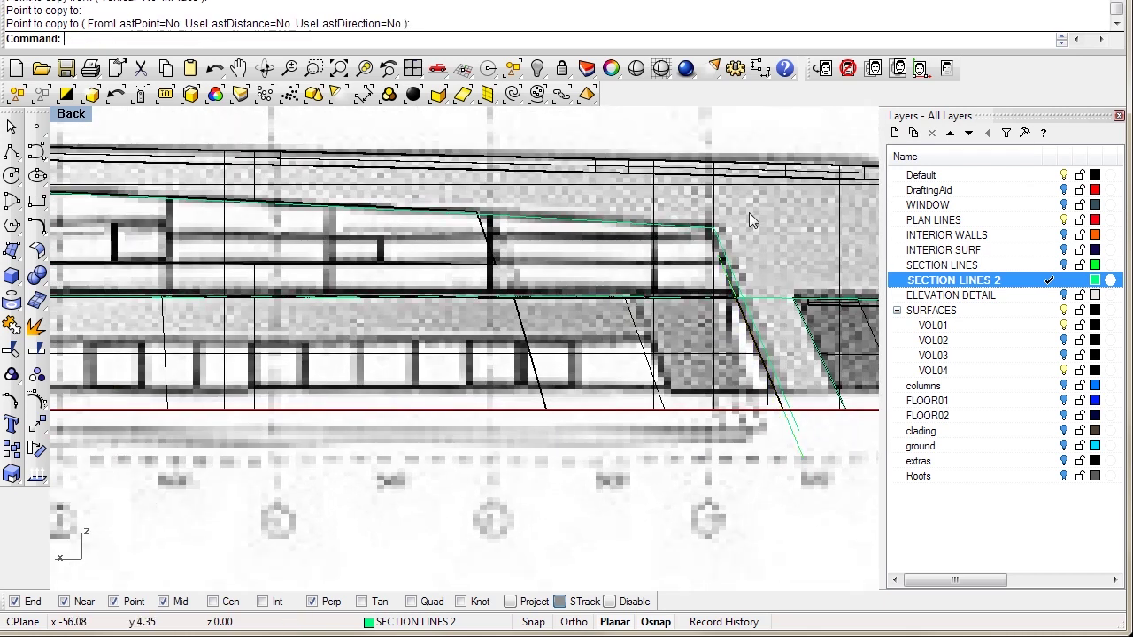
click(722, 260)
right_click(931, 279)
click(1005, 503)
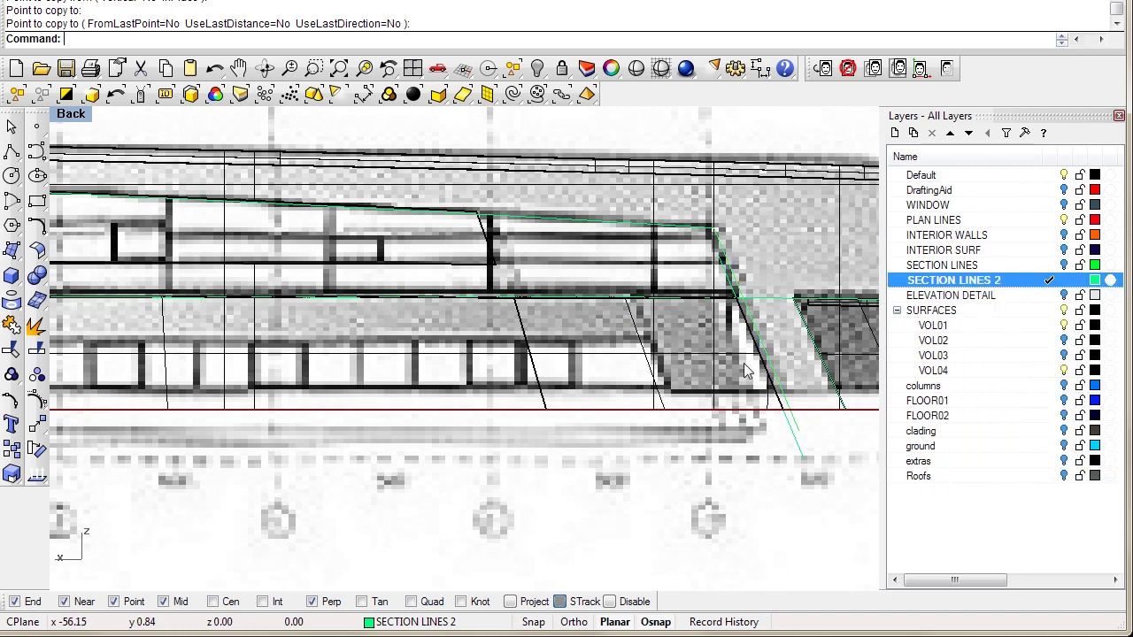
right_drag(532, 303, 561, 289)
scroll(561, 288, down, 4)
right_drag(650, 265, 718, 264)
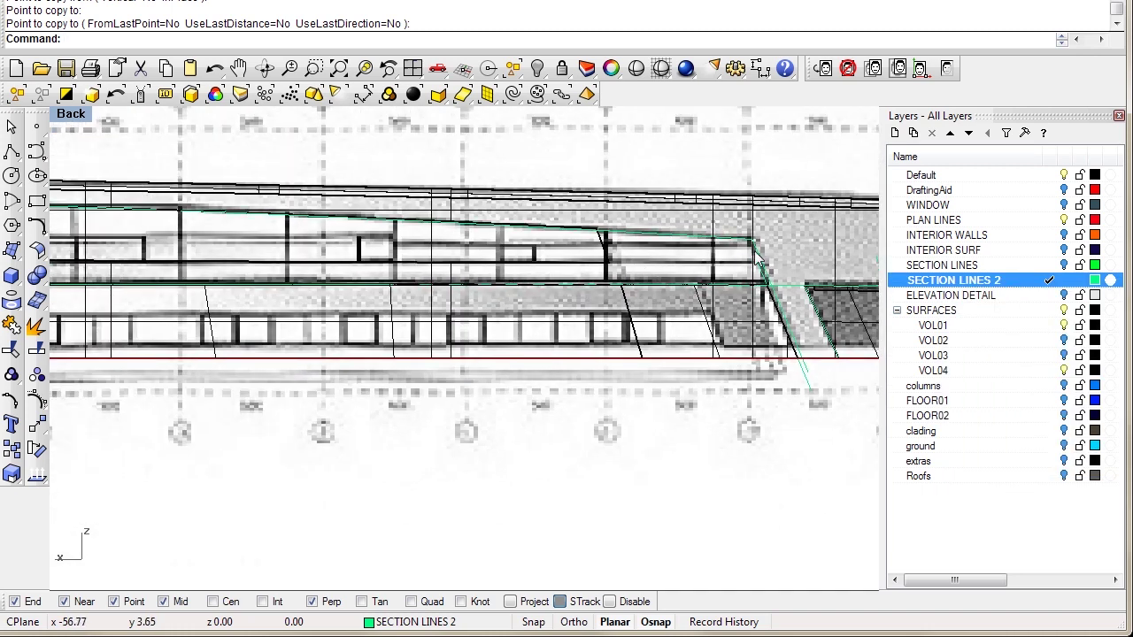
scroll(734, 245, down, 3)
scroll(226, 266, up, 3)
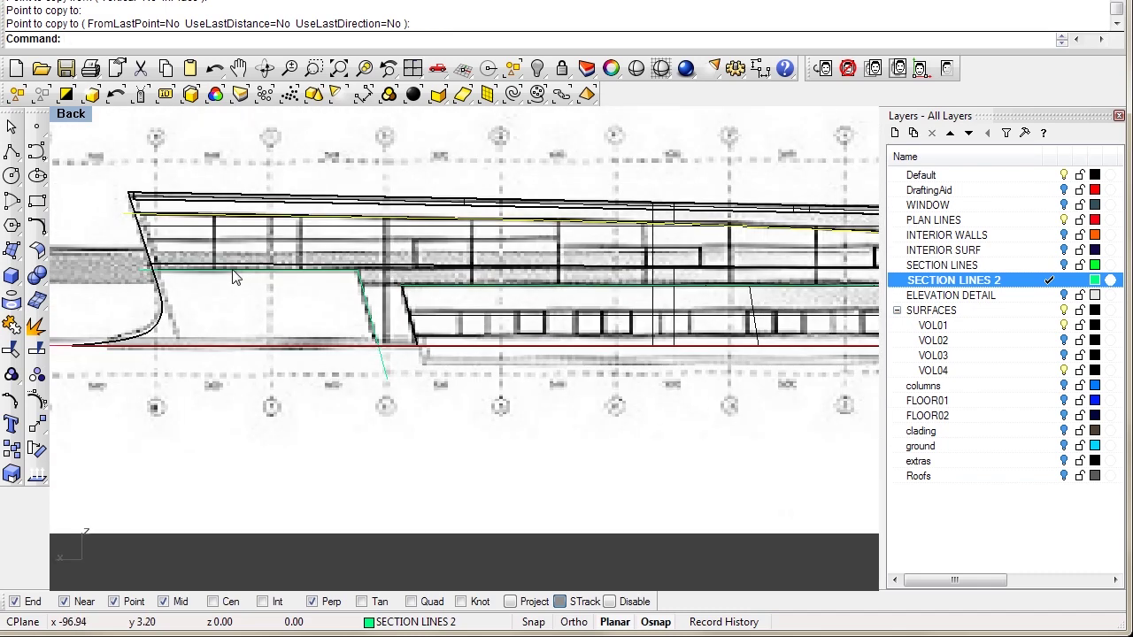
key(Return)
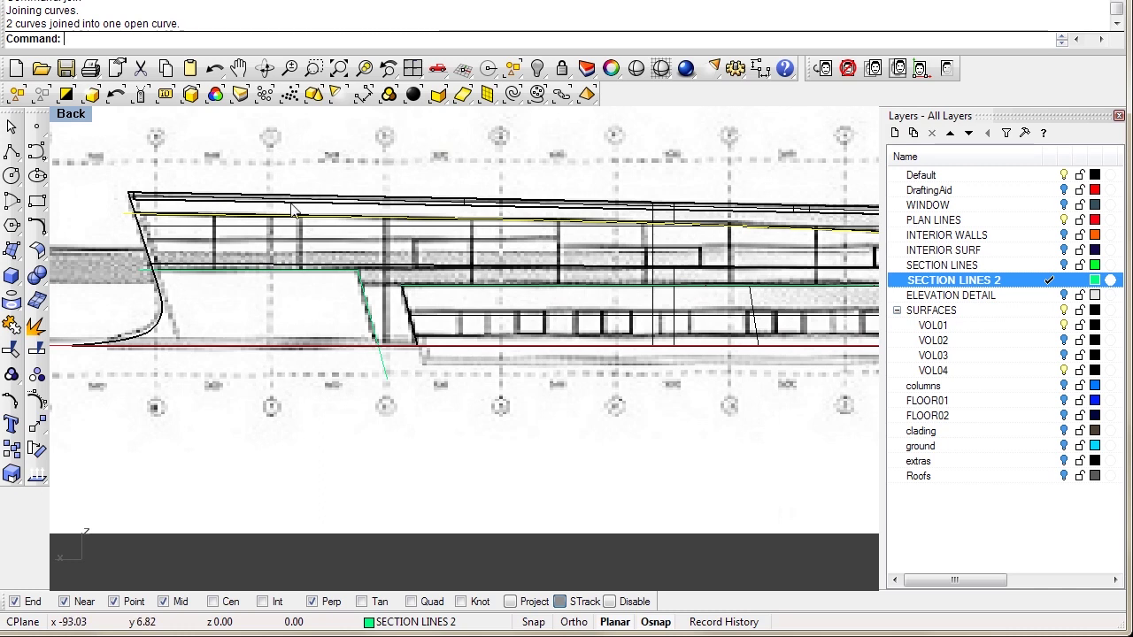
Isolate the main wall surface with the window band and lower opening curves by hiding all other objects.
click(367, 295)
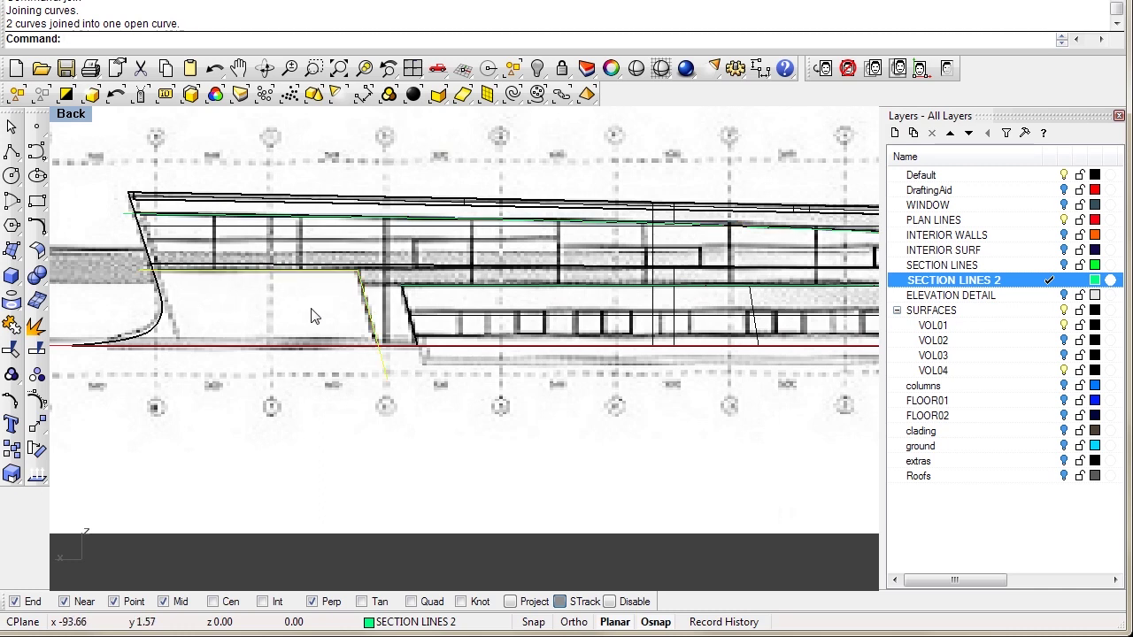
click(357, 223)
click(397, 250)
shift+click(361, 290)
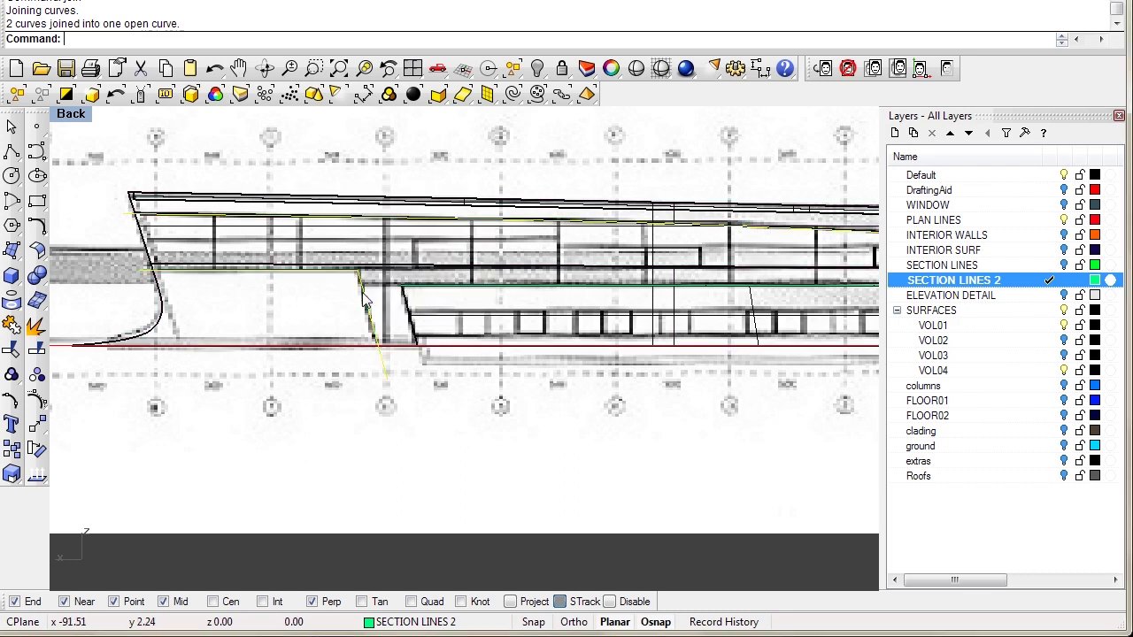
double_click(78, 120)
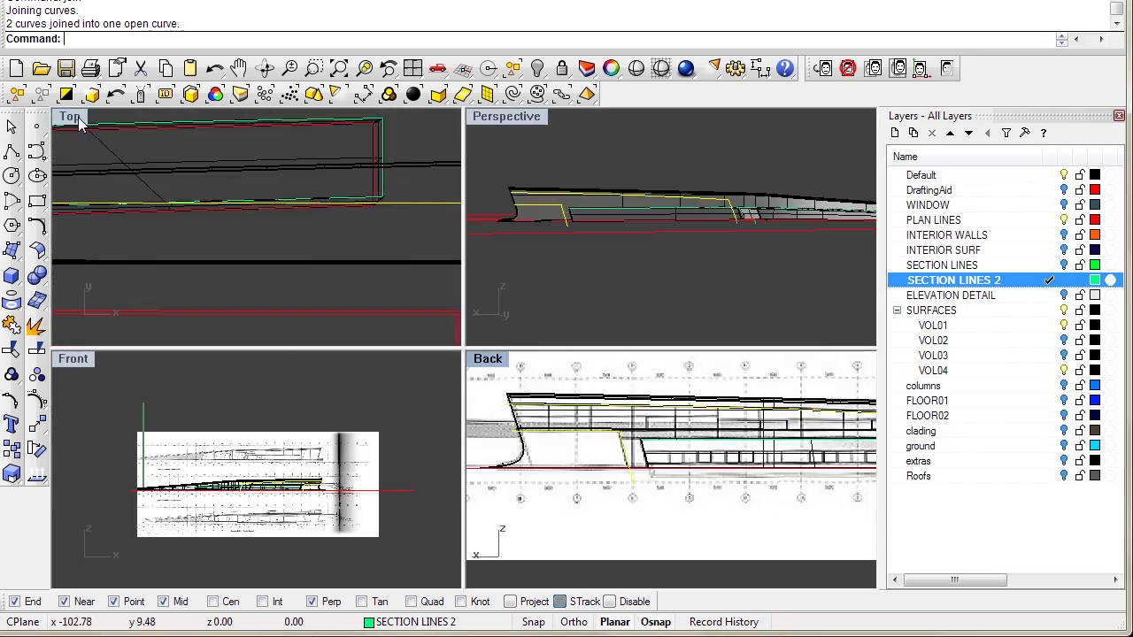
double_click(518, 116)
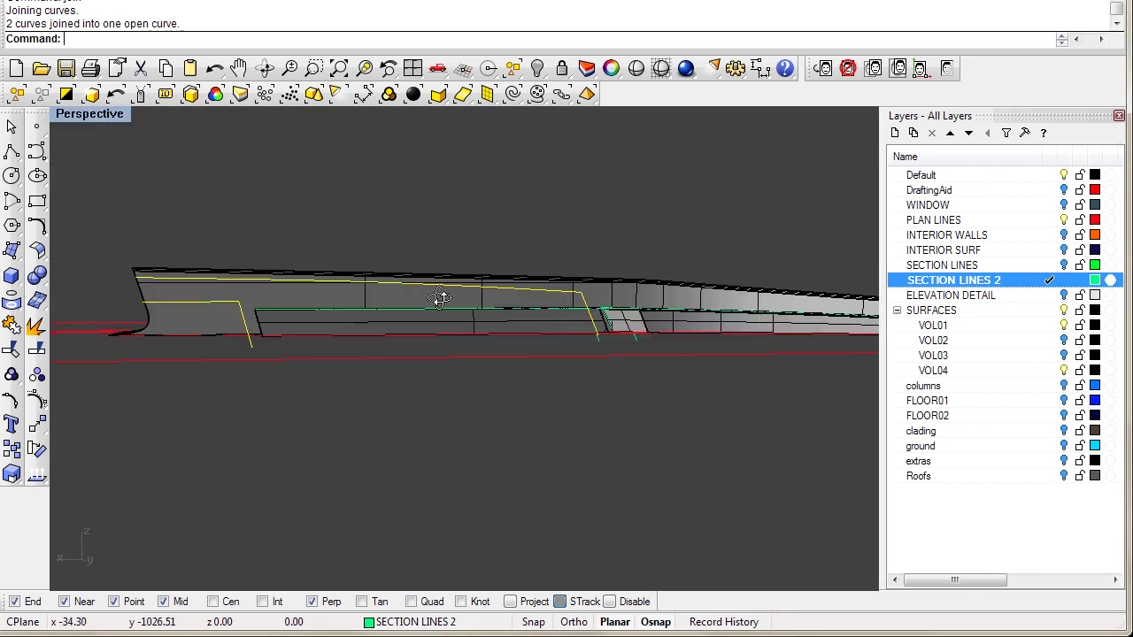
right_drag(440, 298, 501, 327)
shift+click(413, 320)
key(ctrl+i)
text(h)
key(Return)
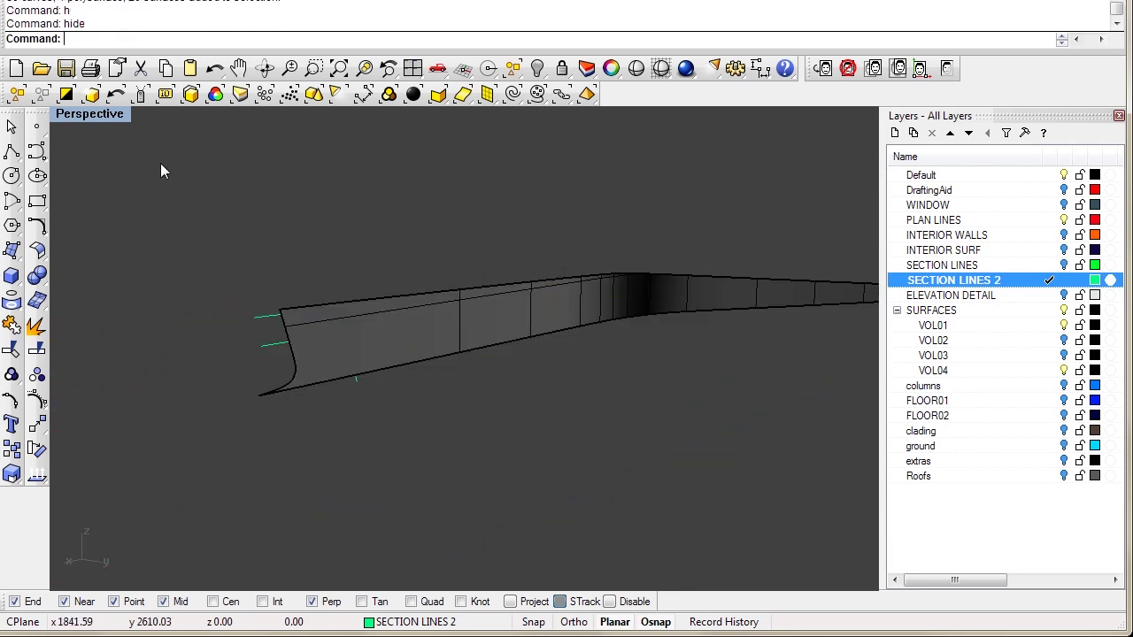
Return to the maximized Back view and hide the background bitmap to check the two opening curves against the wall.
double_click(95, 115)
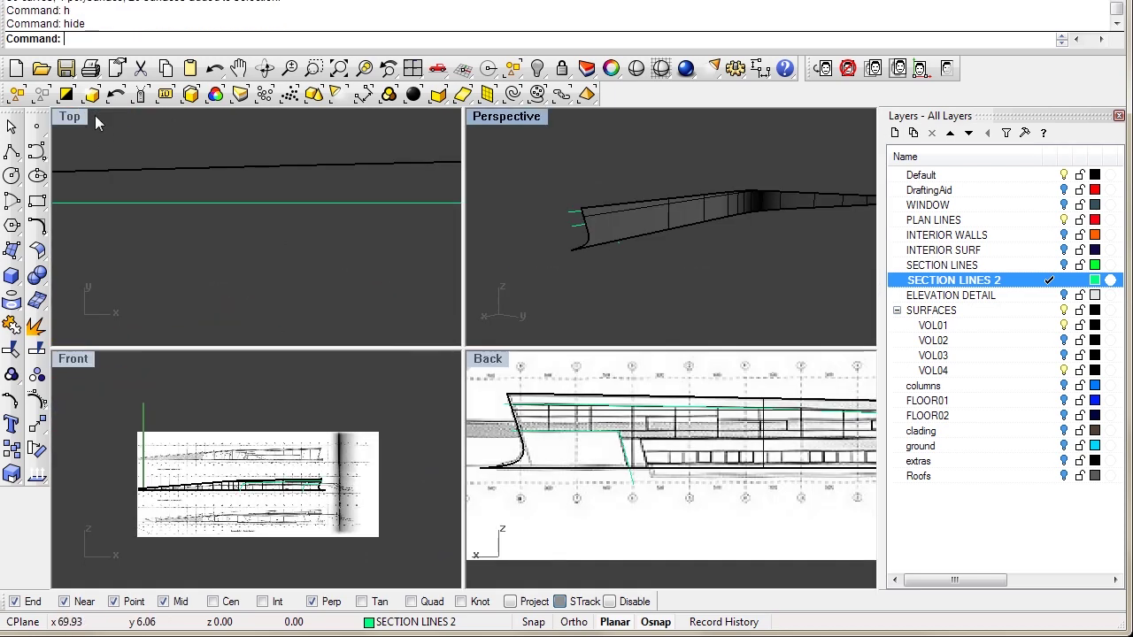
double_click(488, 359)
click(947, 70)
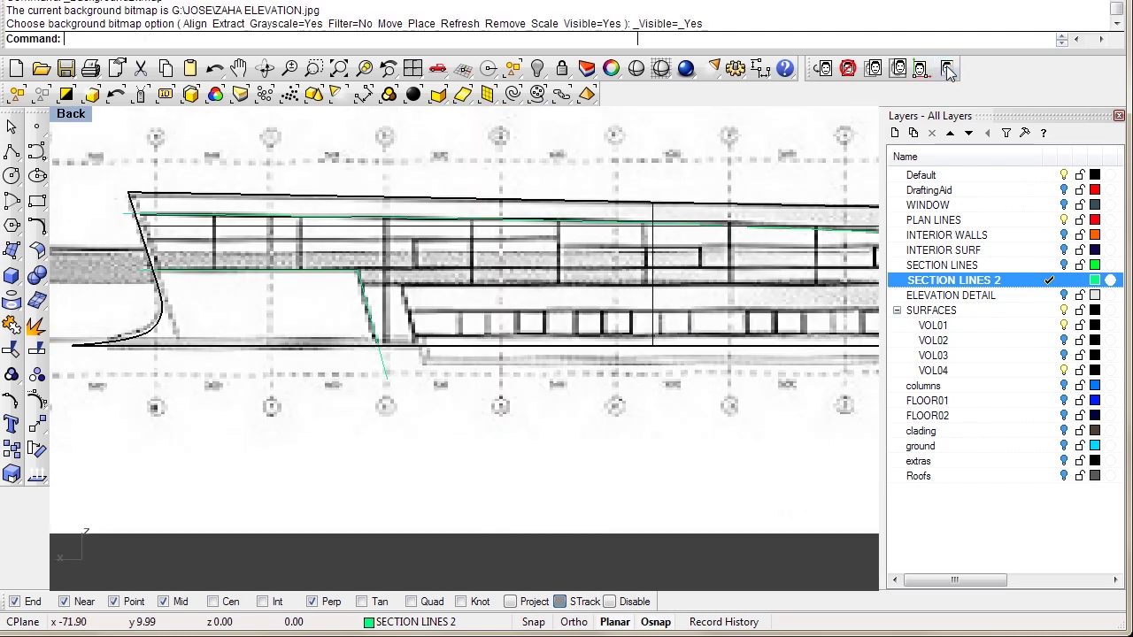
click(947, 74)
scroll(402, 351, down, 5)
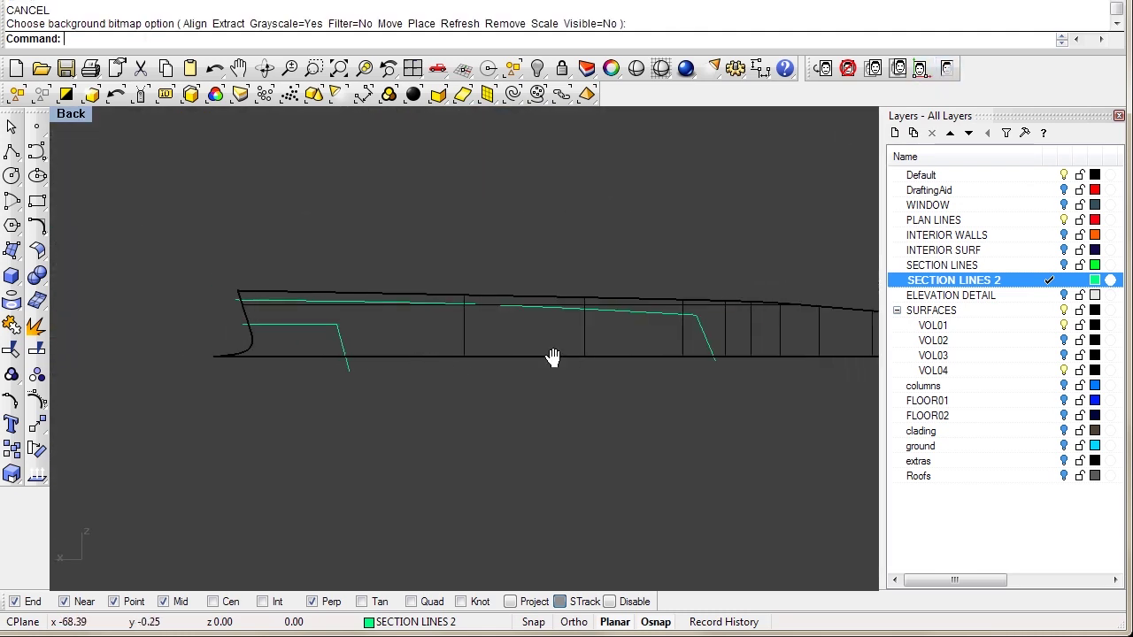
scroll(544, 359, up, 2)
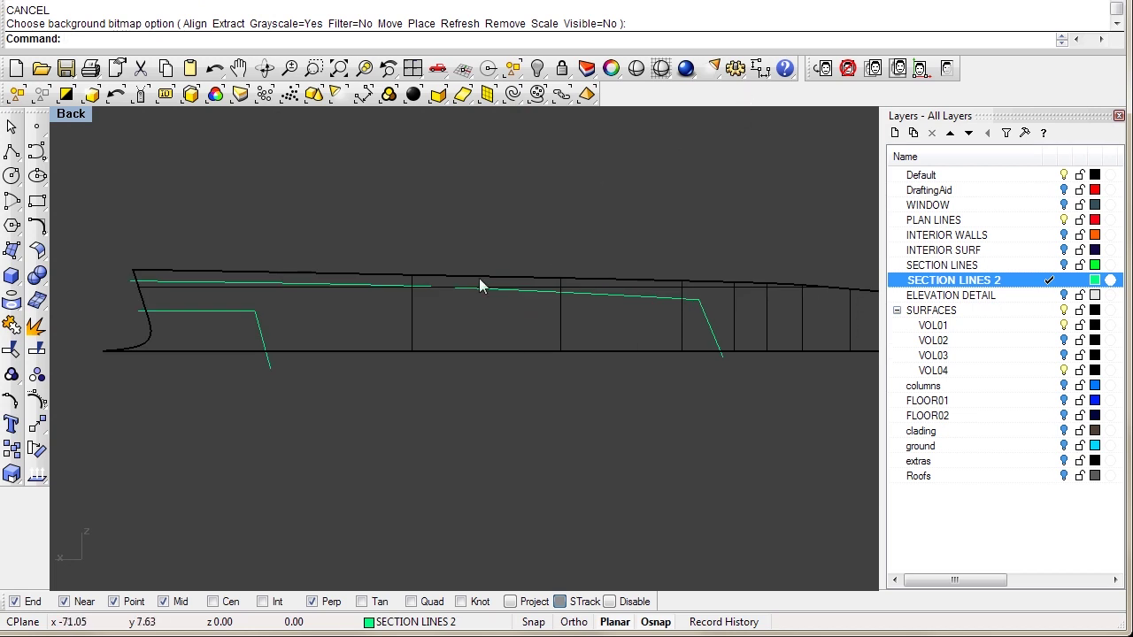
scroll(159, 321, up, 3)
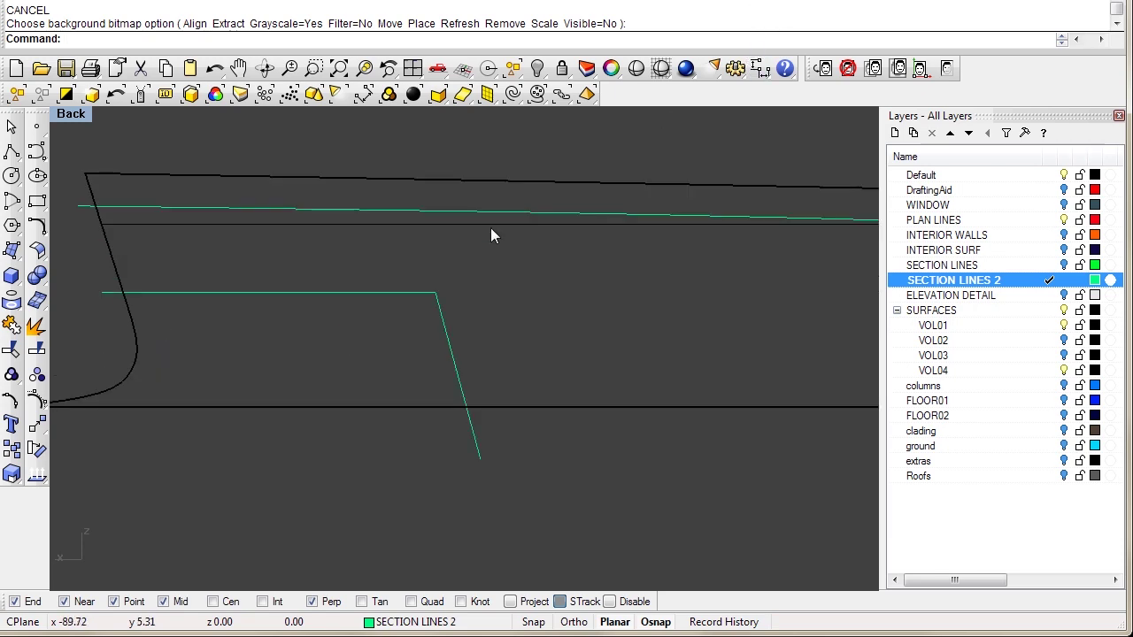
Show the elevation bitmap again in the Back view and check the wall's glazed end in the reference photo.
click(946, 68)
scroll(142, 301, up, 2)
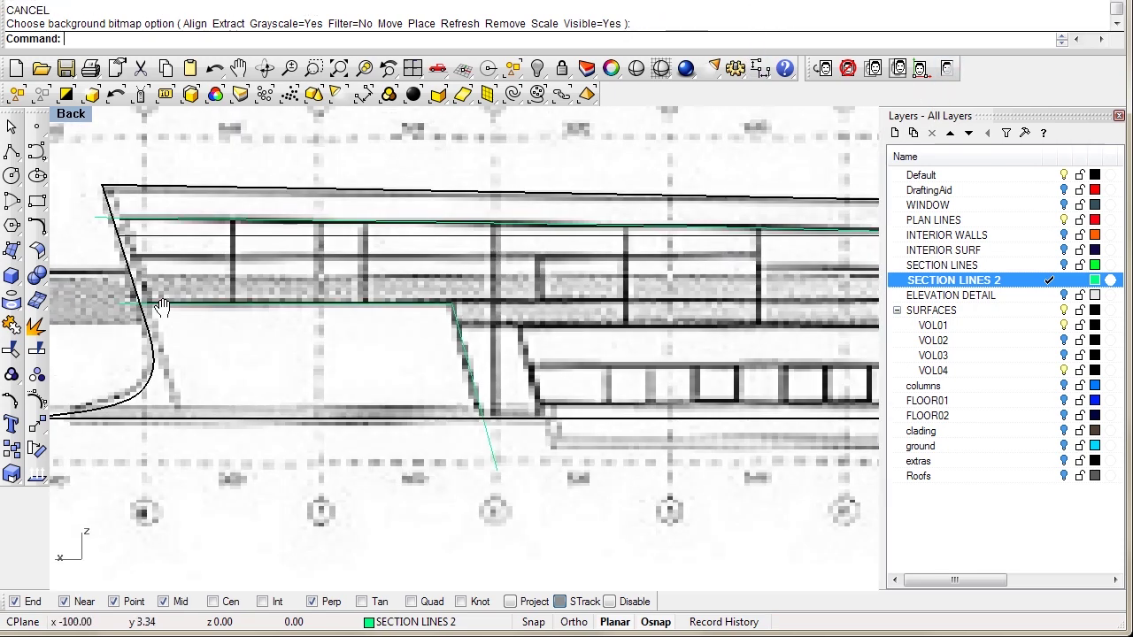
key(alt+Tab)
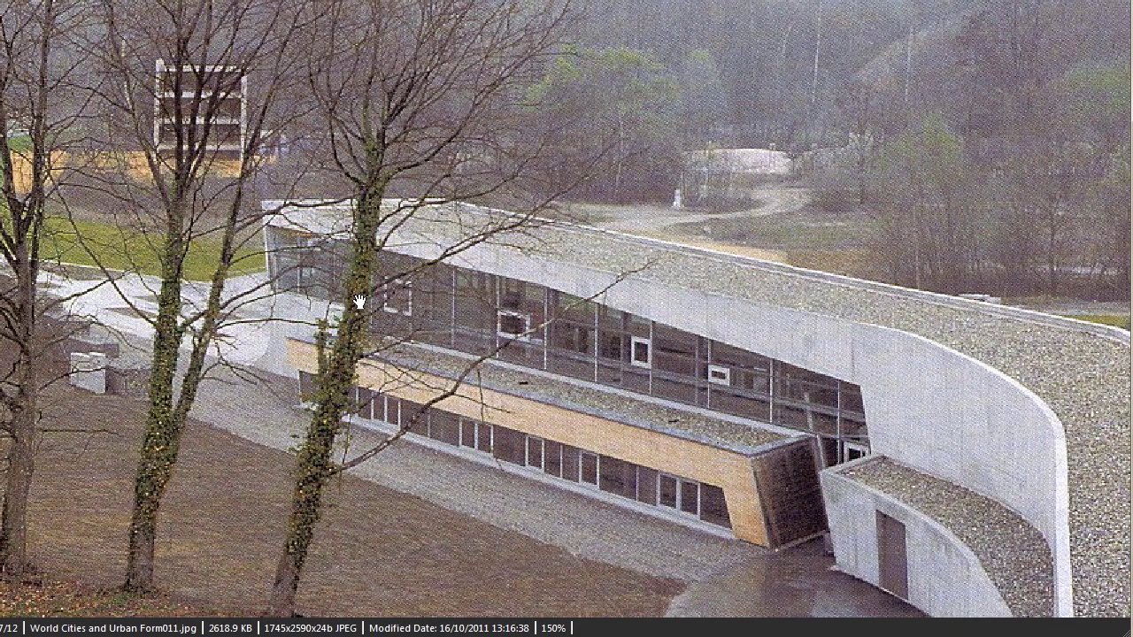
key(alt+Tab)
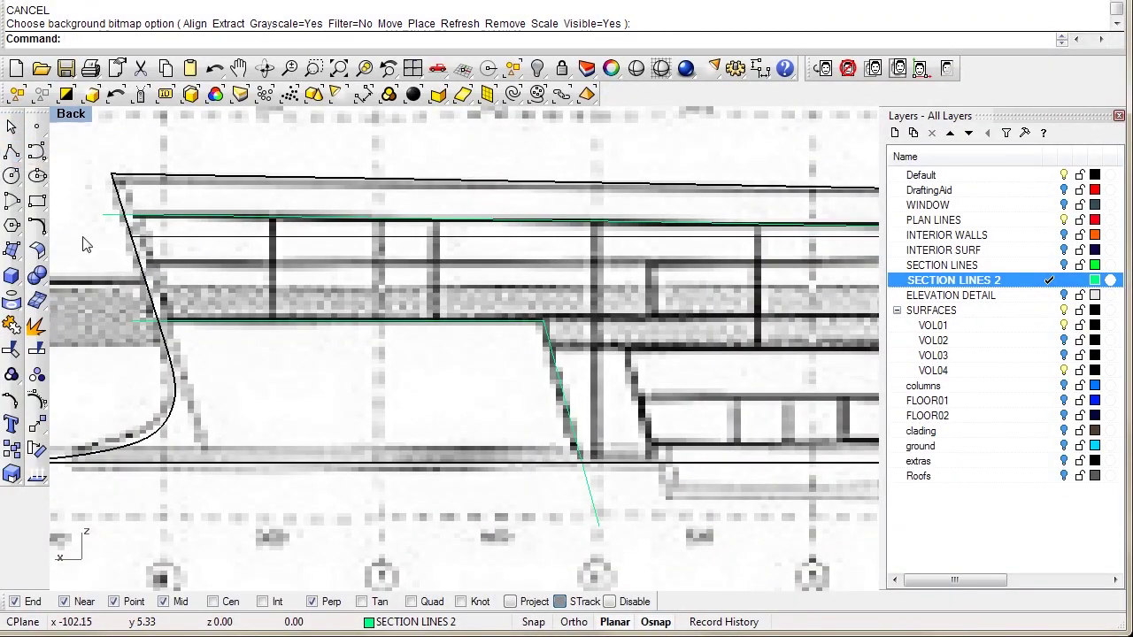
Extract the main wall's wireframe and delete the extracted curves except the curved end profile.
click(134, 290)
text(extract)
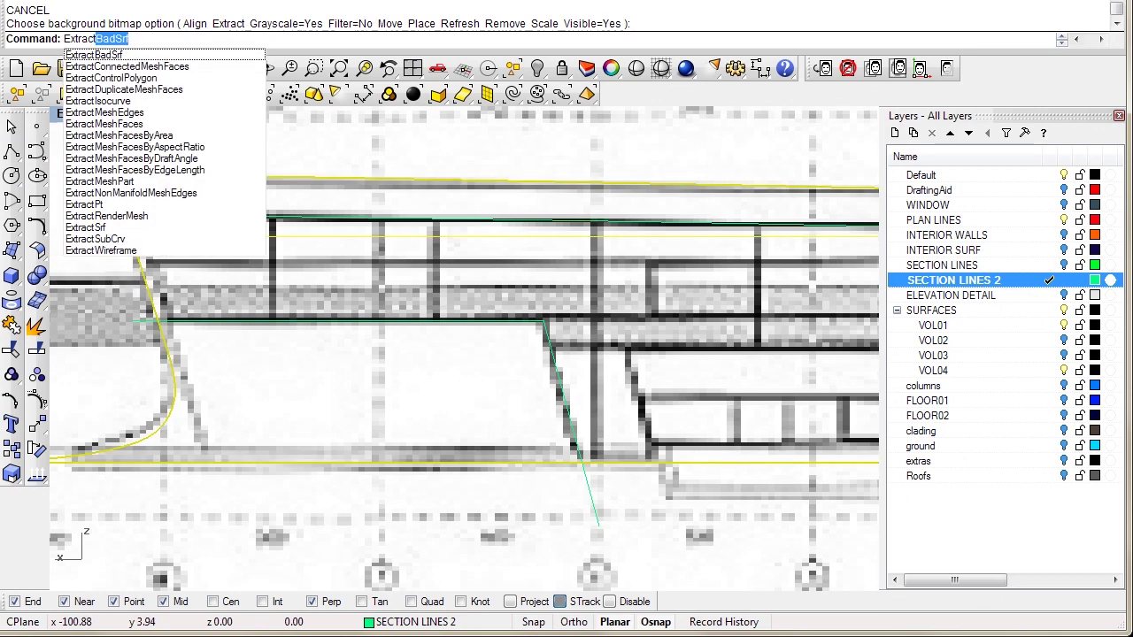
text(w)
key(Return)
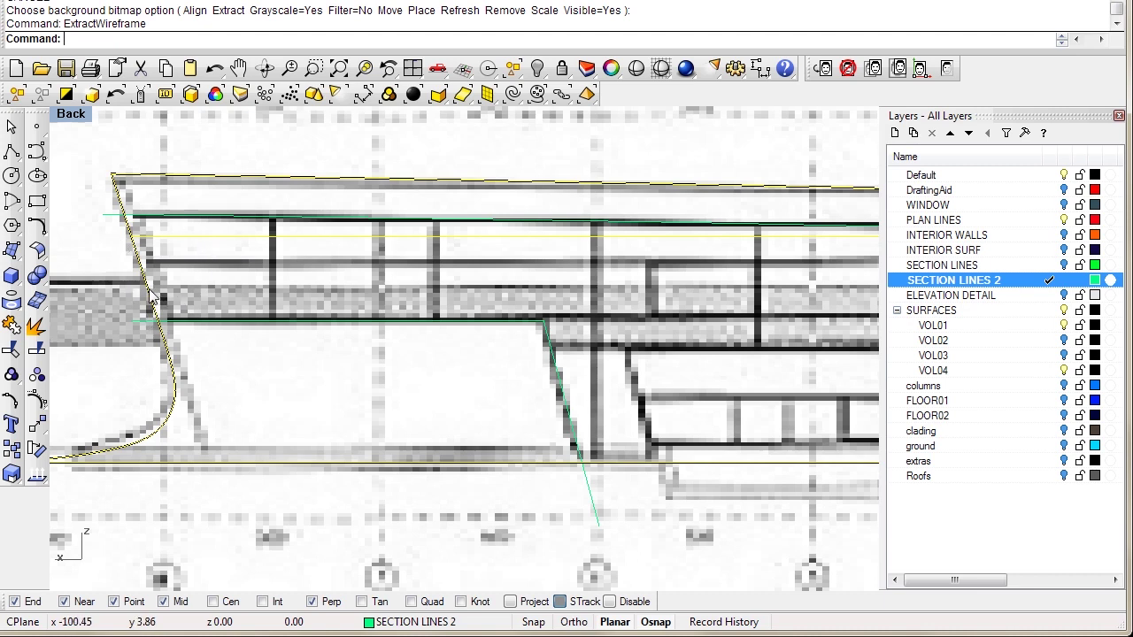
key(Escape)
key(Delete)
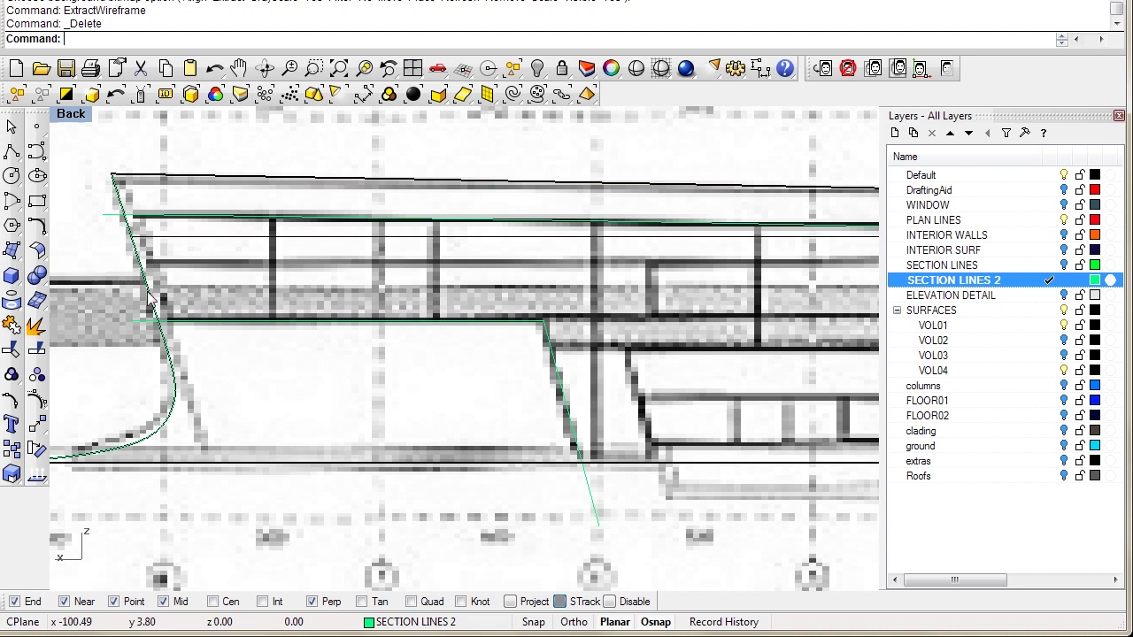
click(149, 297)
key(Escape)
text(offset)
key(Return)
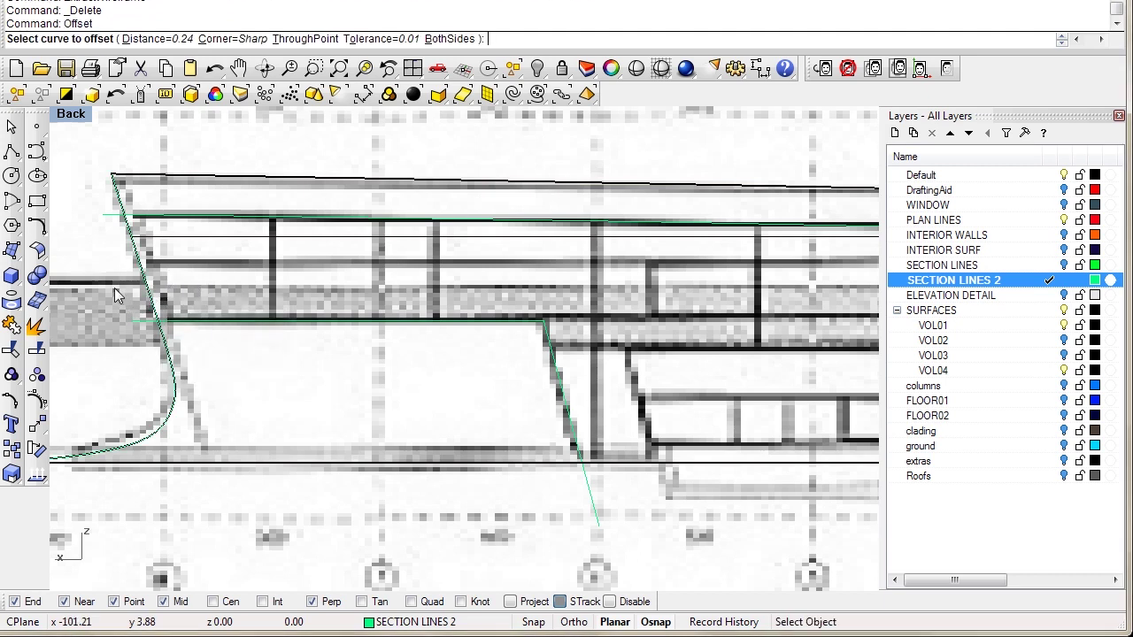
click(160, 286)
click(201, 327)
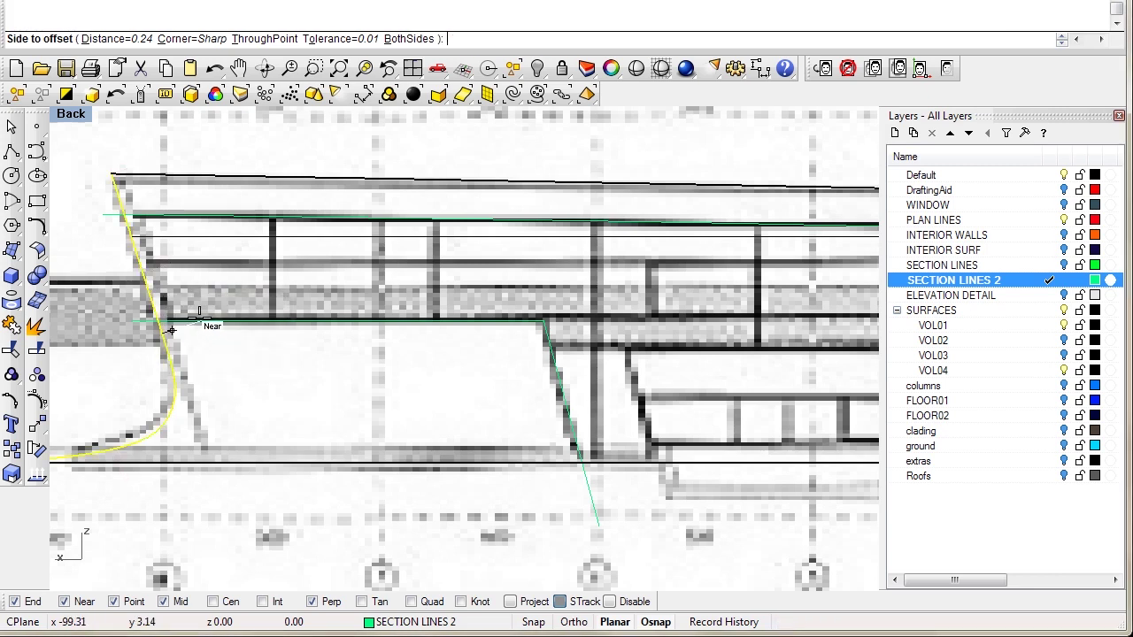
click(181, 266)
Offset the extracted end profile curve by 0.24 toward the inside of the wall.
key(Return)
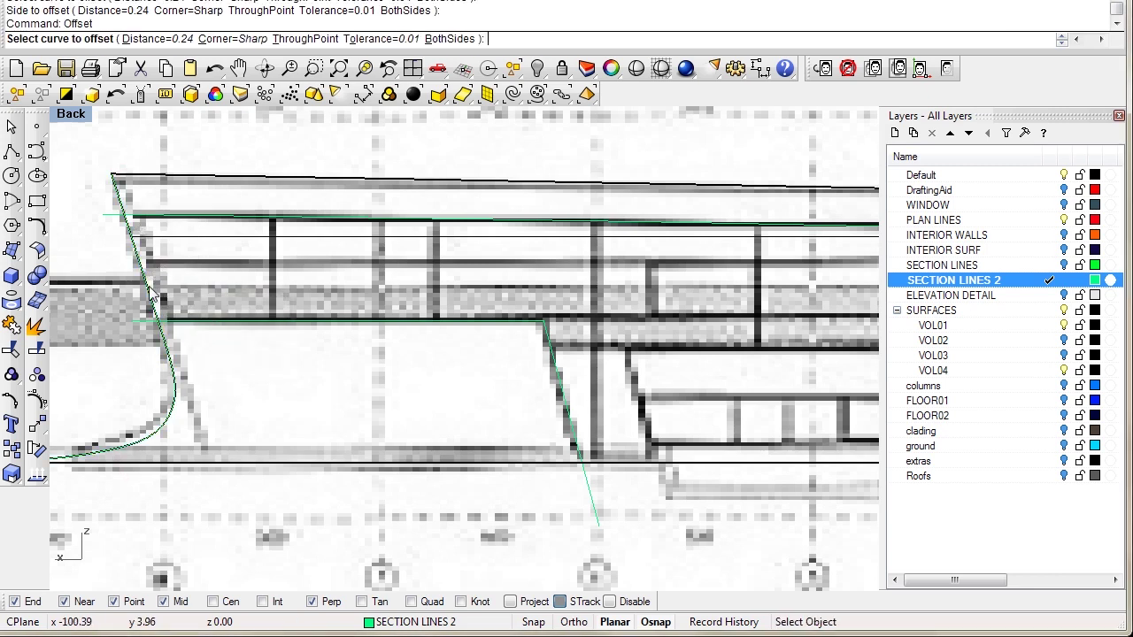
click(151, 296)
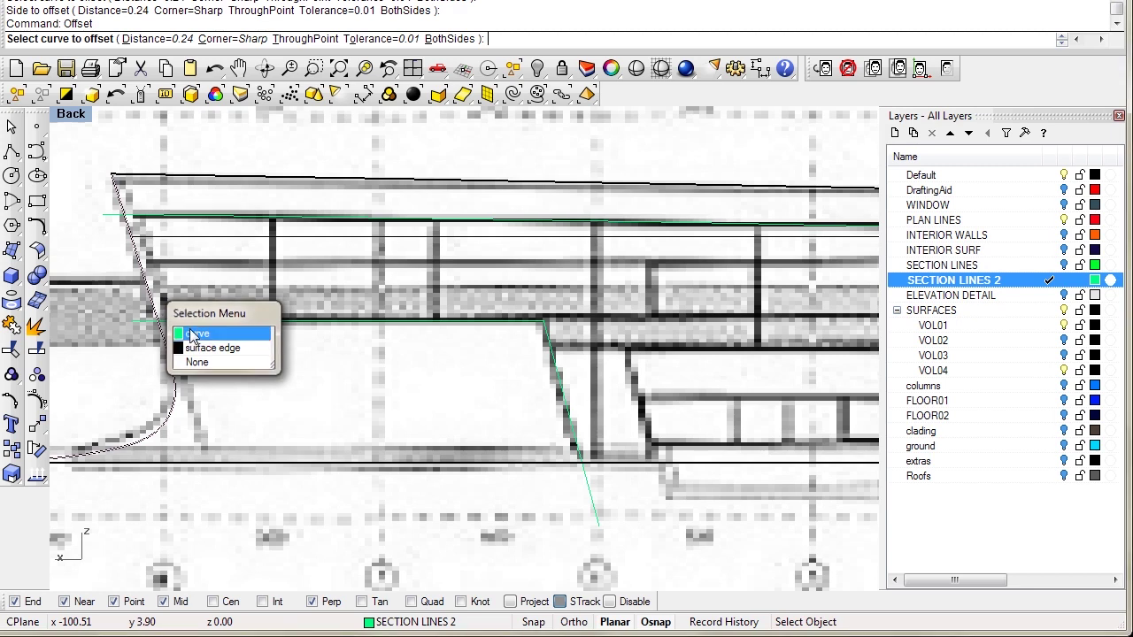
click(176, 330)
click(184, 295)
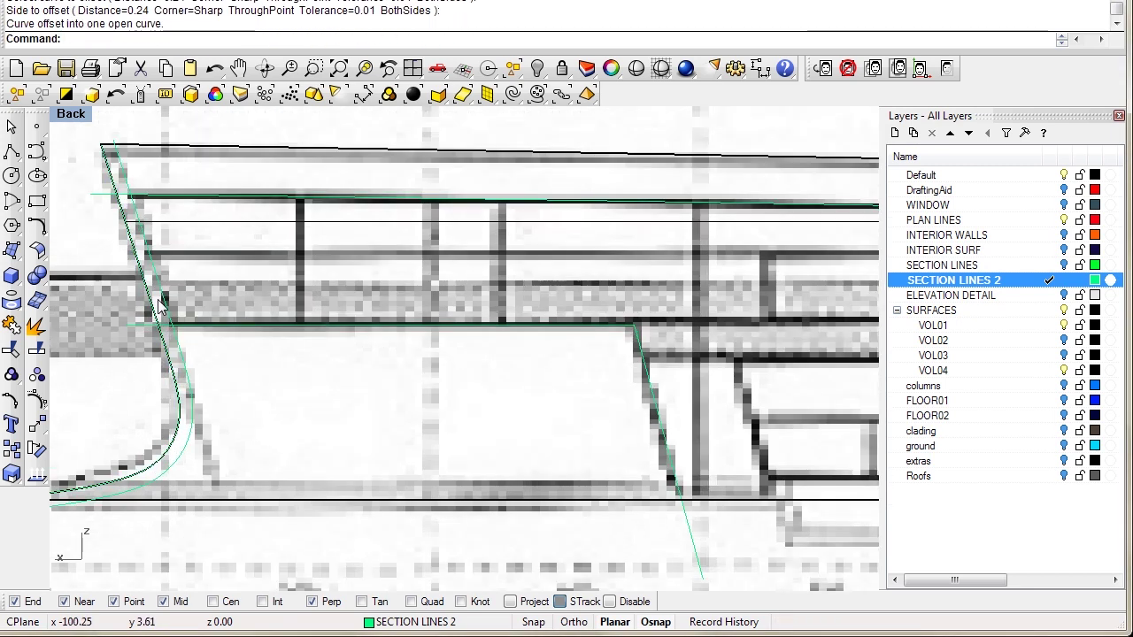
Trim the offset end profile and the two opening curves against each other, removing the ends that extend past their intersections.
scroll(157, 305, up, 1)
right_drag(160, 292, 165, 310)
scroll(166, 314, down, 2)
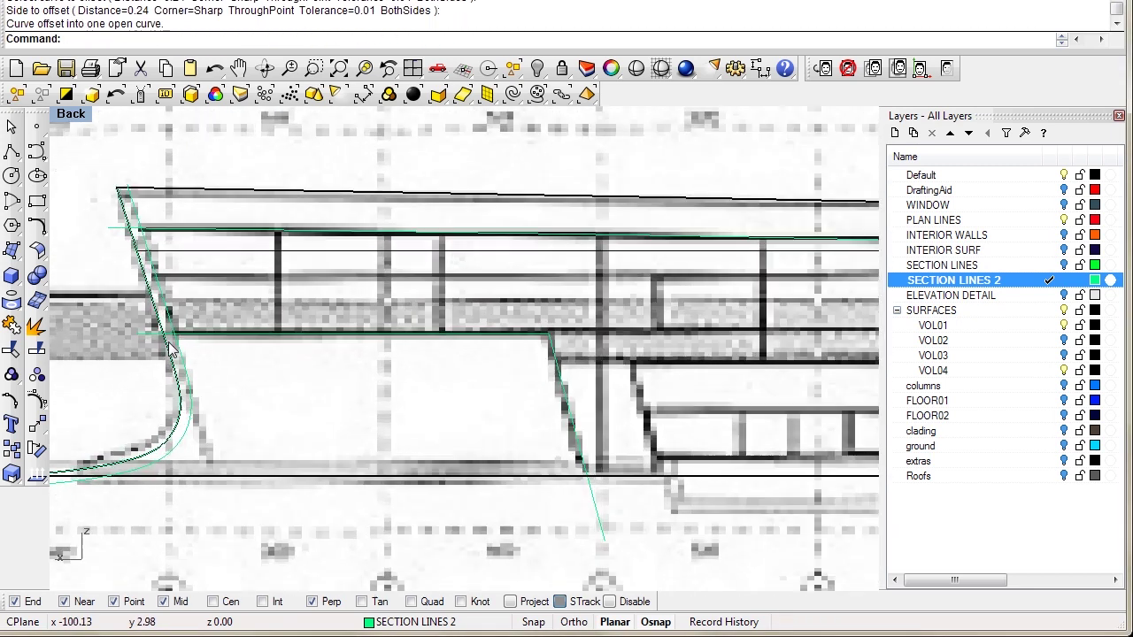
scroll(169, 342, up, 2)
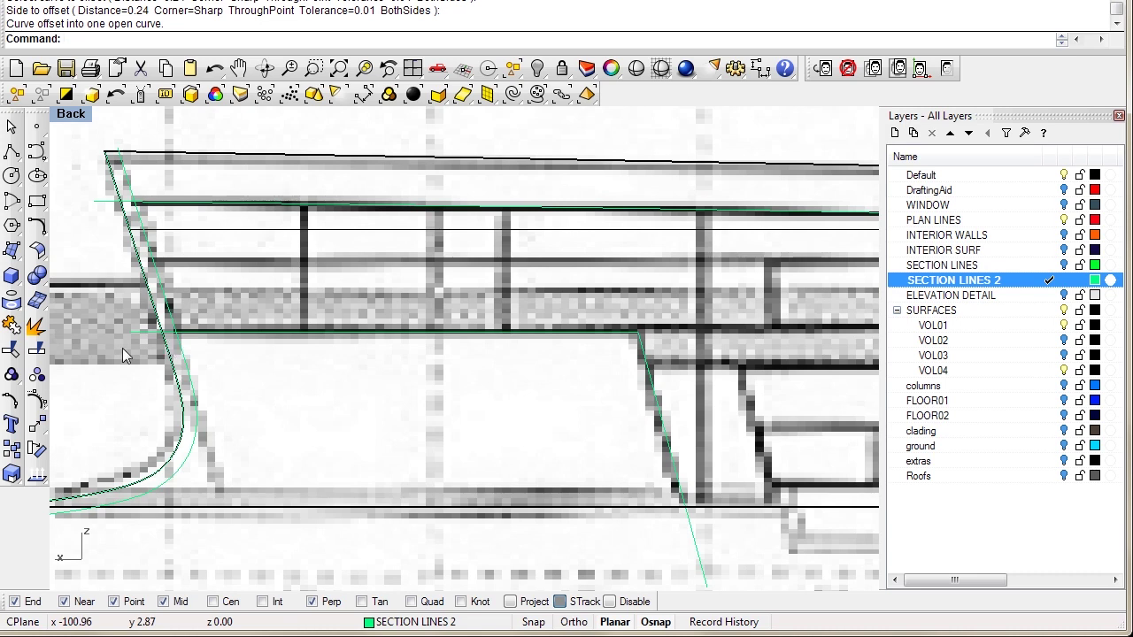
text(t)
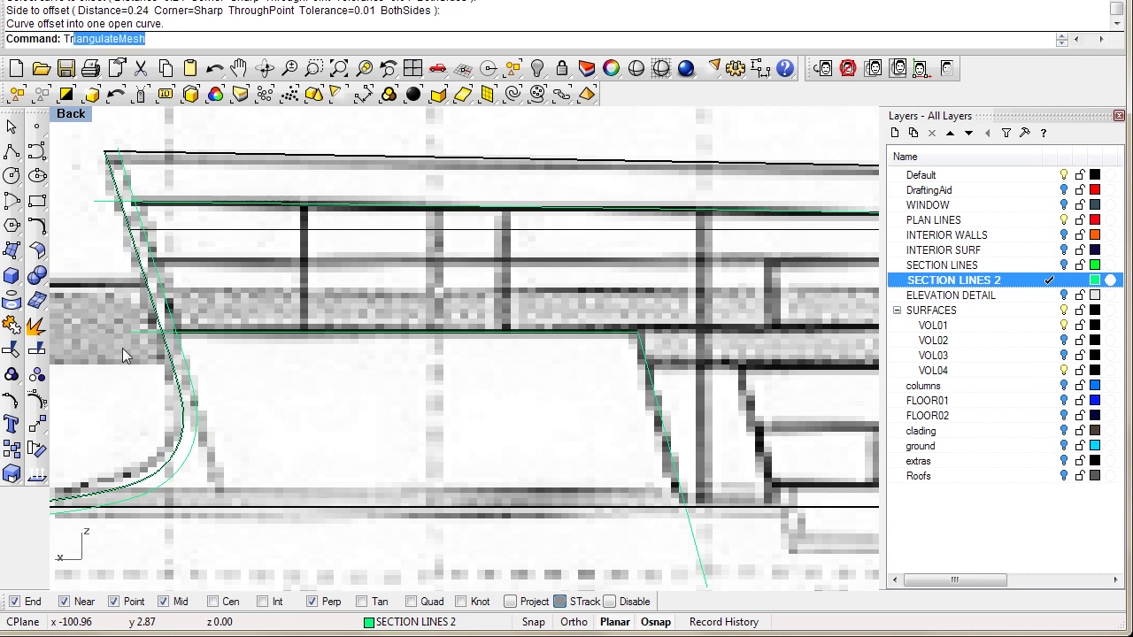
text(r)
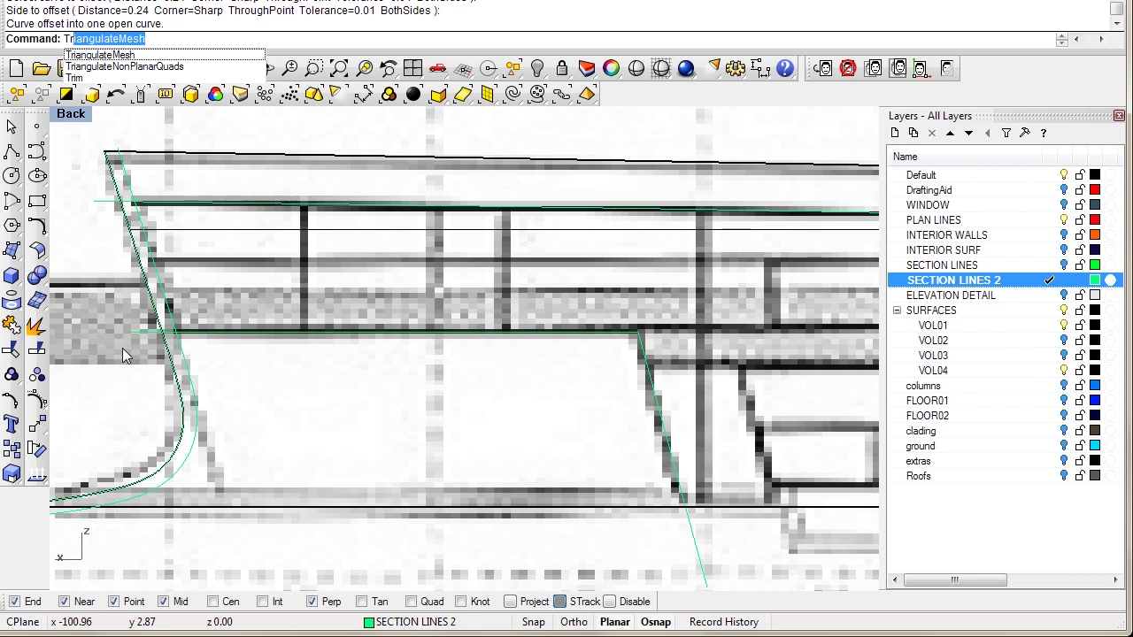
text(im)
key(Return)
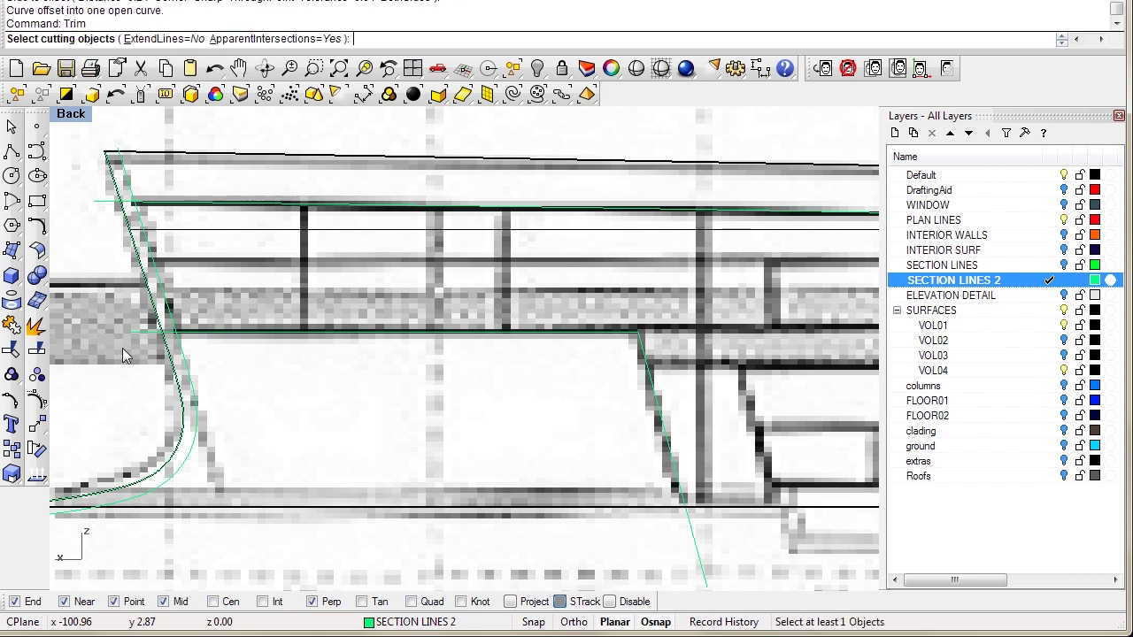
click(137, 218)
click(150, 202)
click(178, 332)
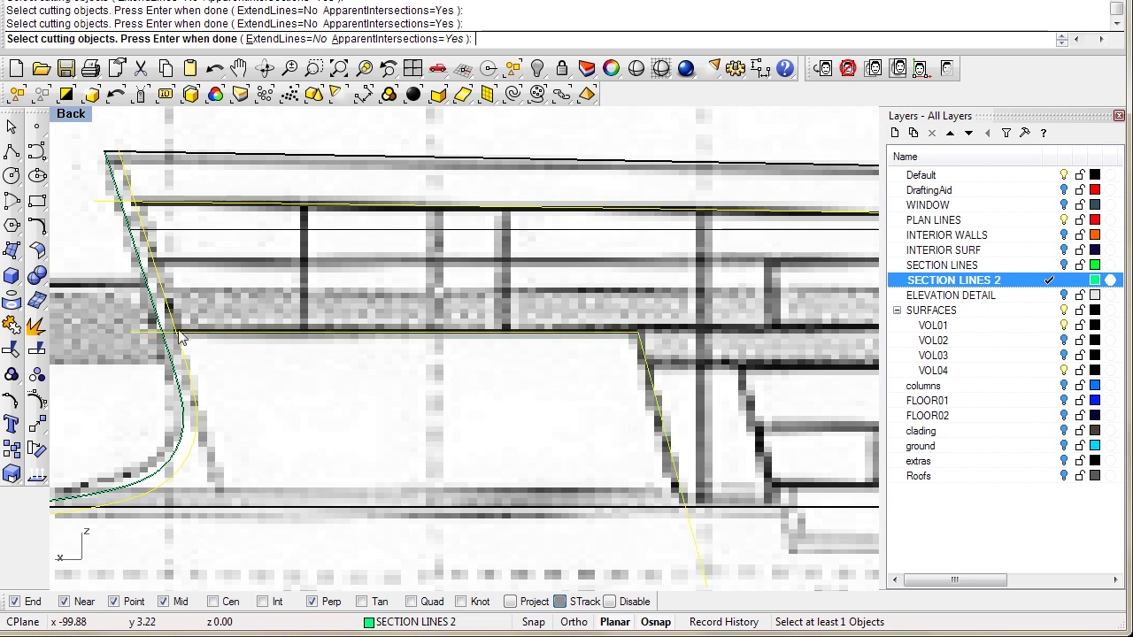
key(Return)
click(176, 351)
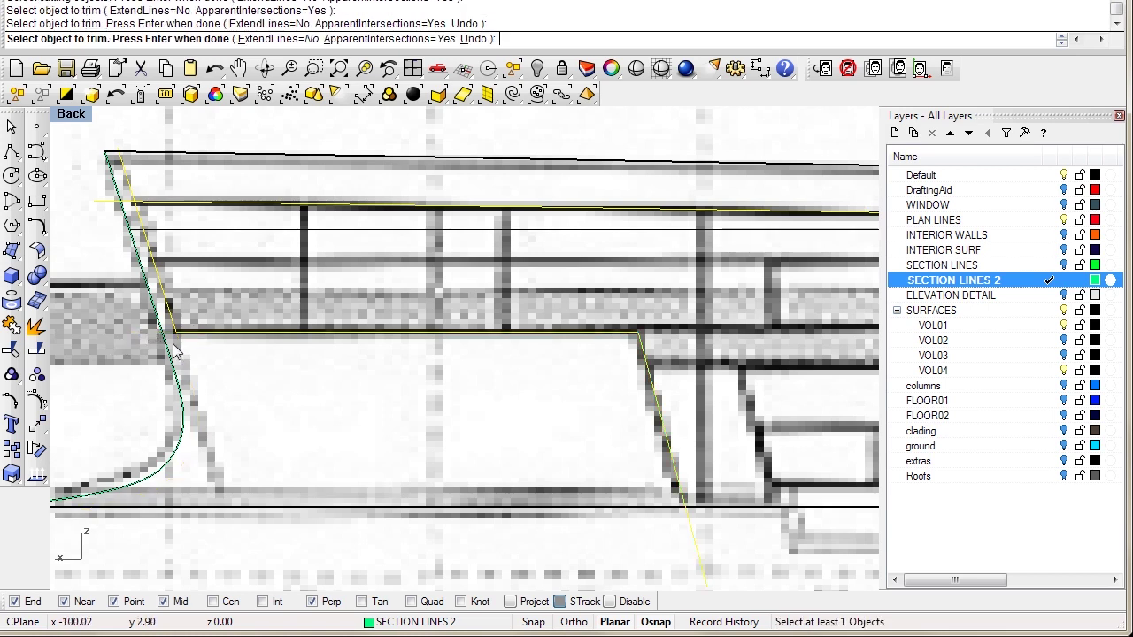
click(100, 202)
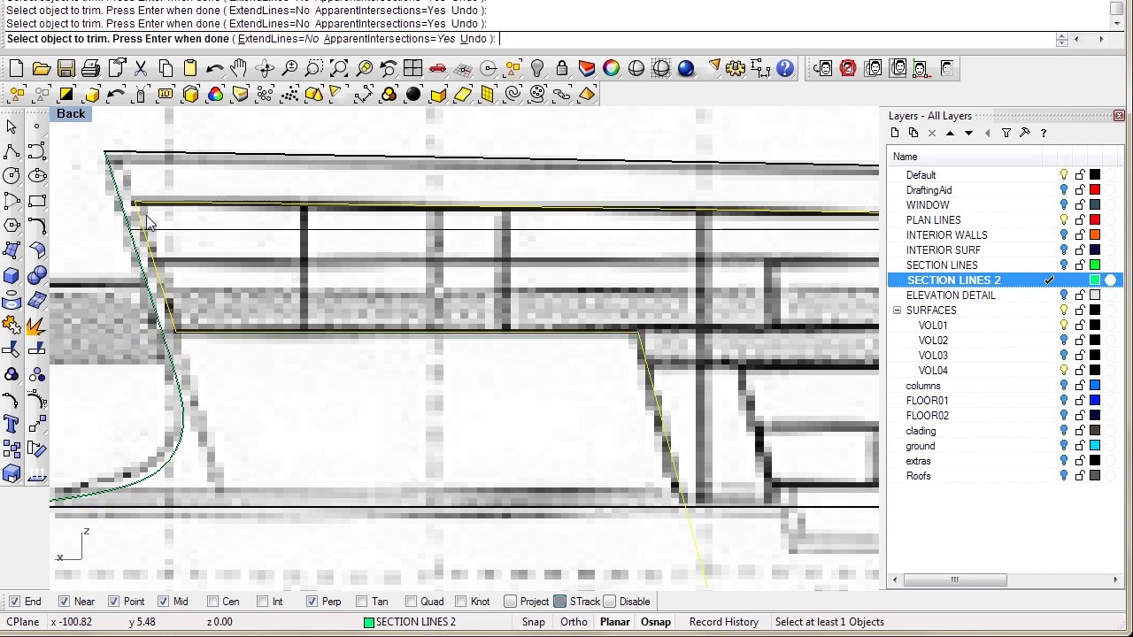
scroll(182, 222, down, 3)
key(Return)
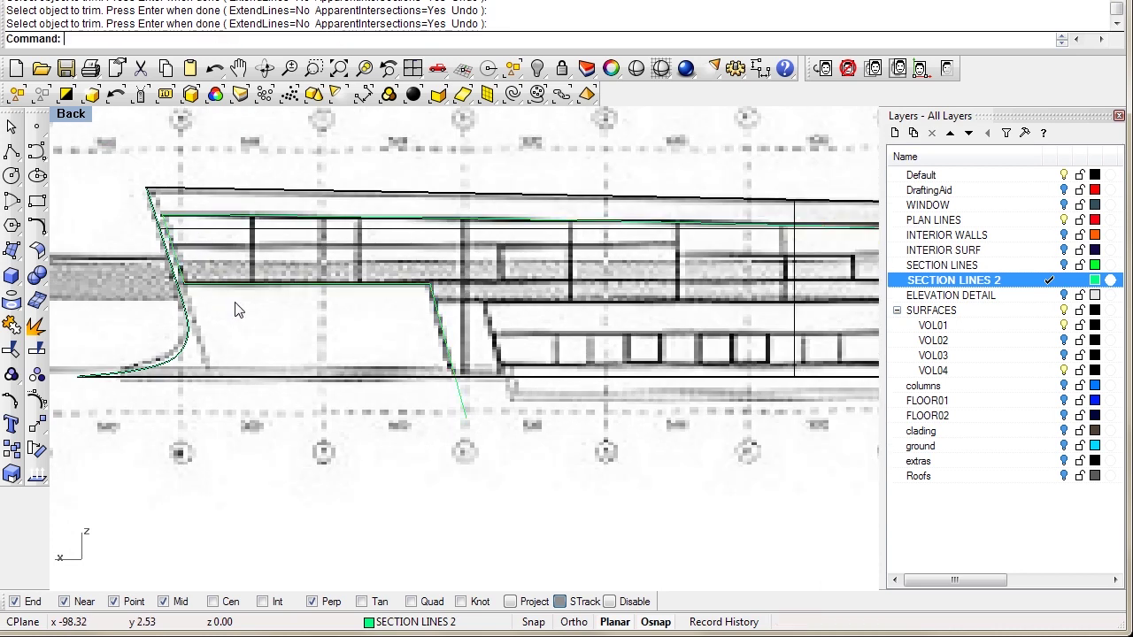
Hide the background bitmap and switch to a maximized Perspective view of the wall and its opening curves.
scroll(237, 309, down, 2)
click(946, 68)
scroll(493, 300, down, 5)
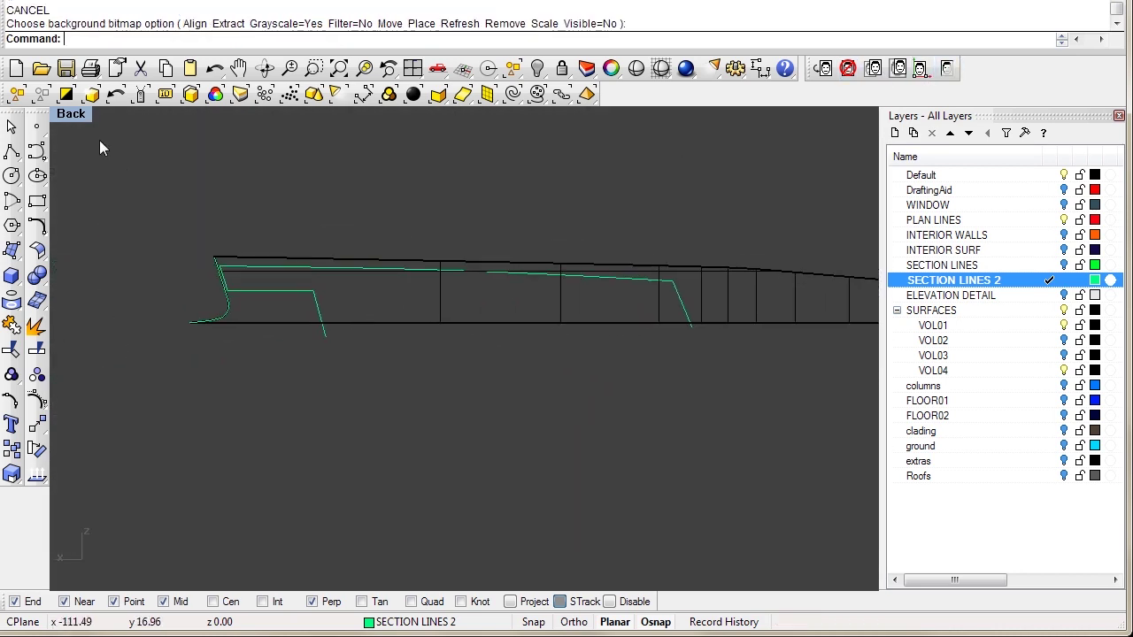
key(ctrl+i)
key(Escape)
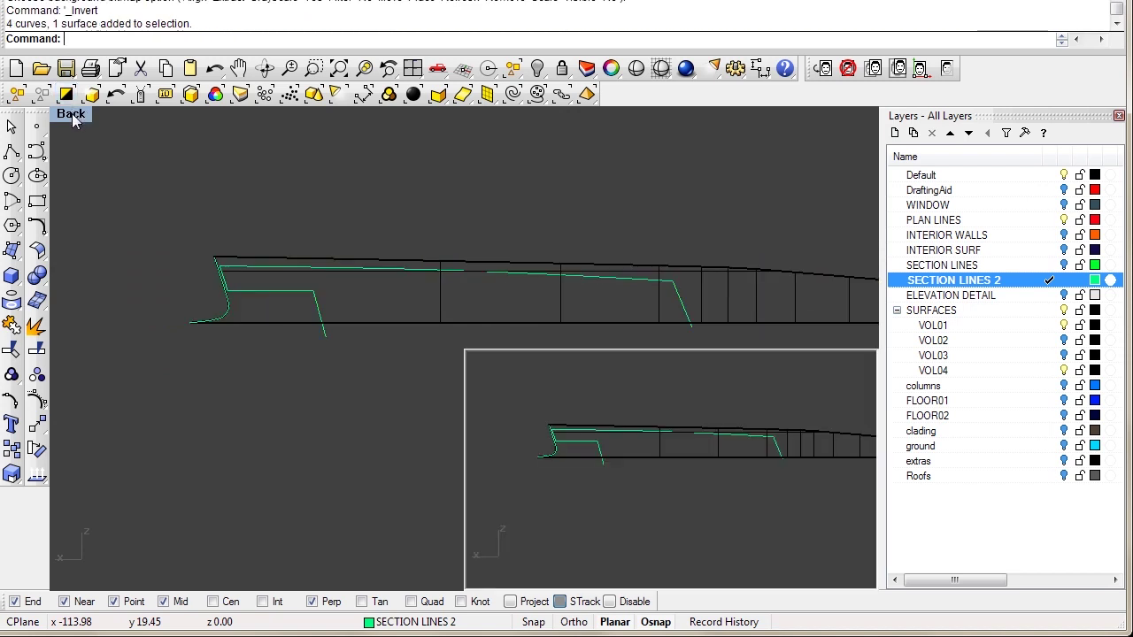
double_click(490, 122)
right_drag(505, 245, 590, 333)
scroll(614, 362, up, 5)
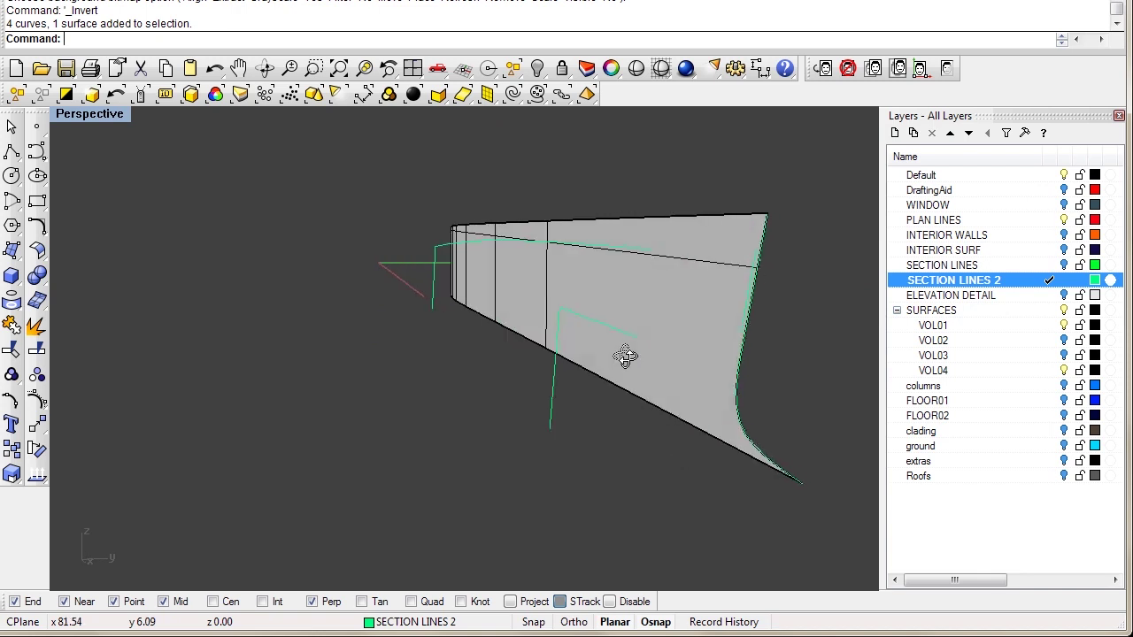
Move the trimmed end profile segment from its lower end onto the free end of the lower opening curve.
right_drag(748, 345, 311, 365)
click(309, 347)
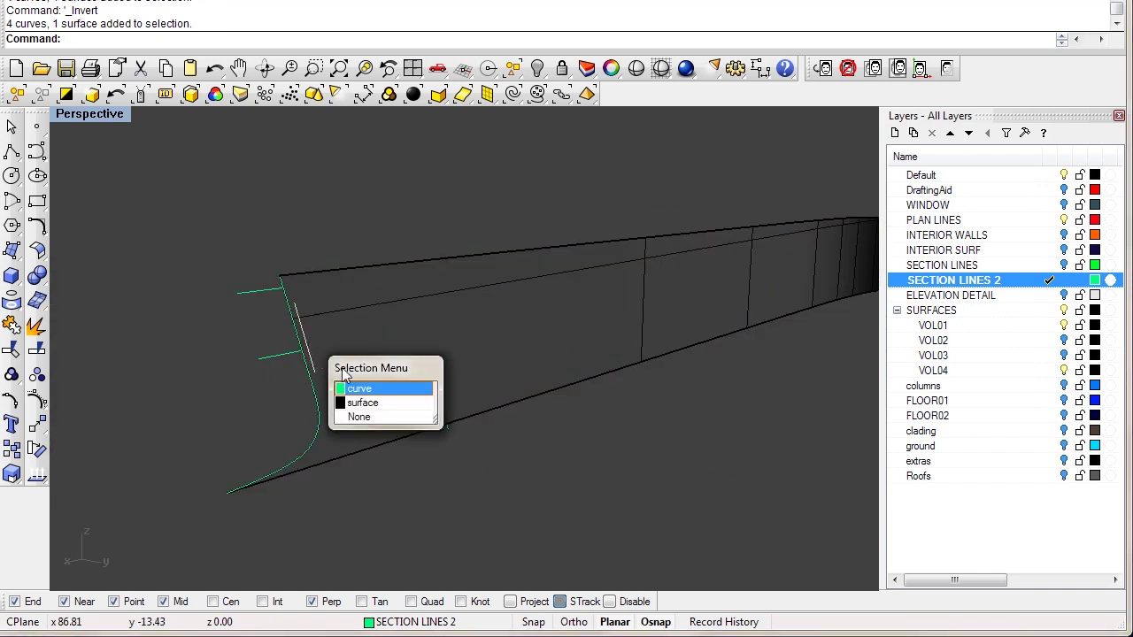
click(360, 390)
text(move)
key(Return)
click(315, 372)
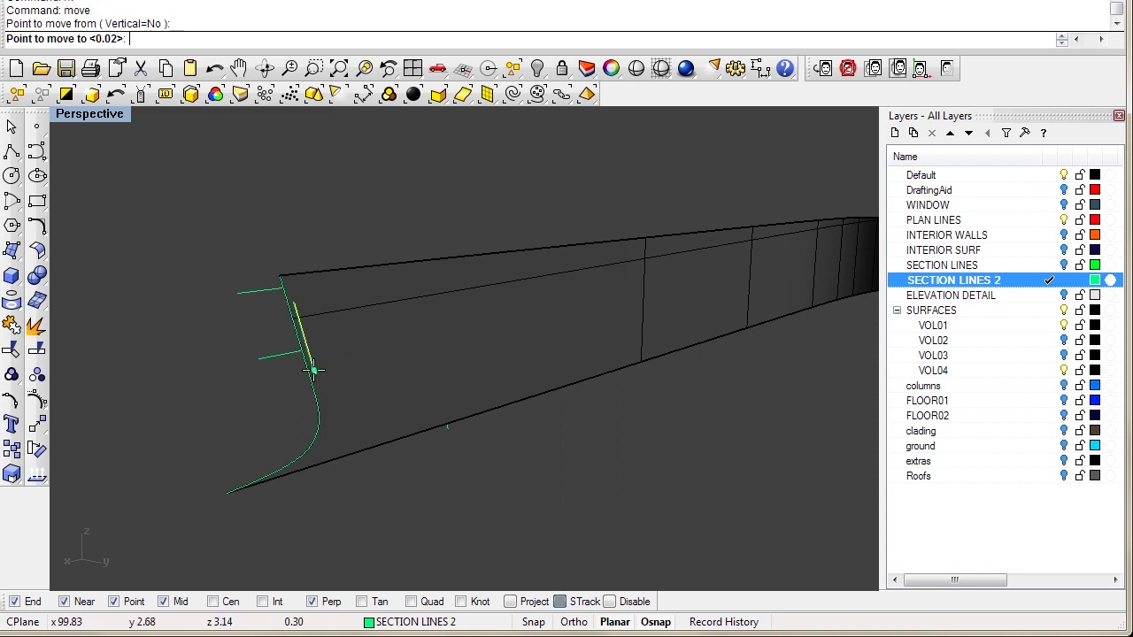
click(256, 358)
right_drag(234, 358, 600, 354)
scroll(584, 347, up, 5)
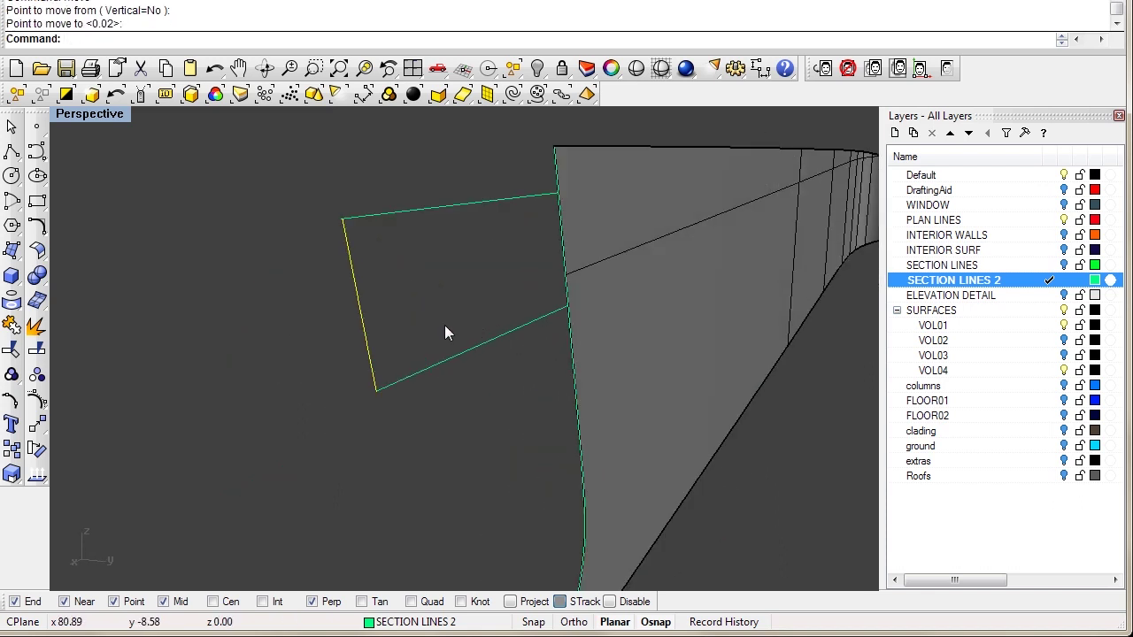
Show the moved segment's control points and delete the three intermediate ones to leave a straight line.
scroll(363, 265, up, 3)
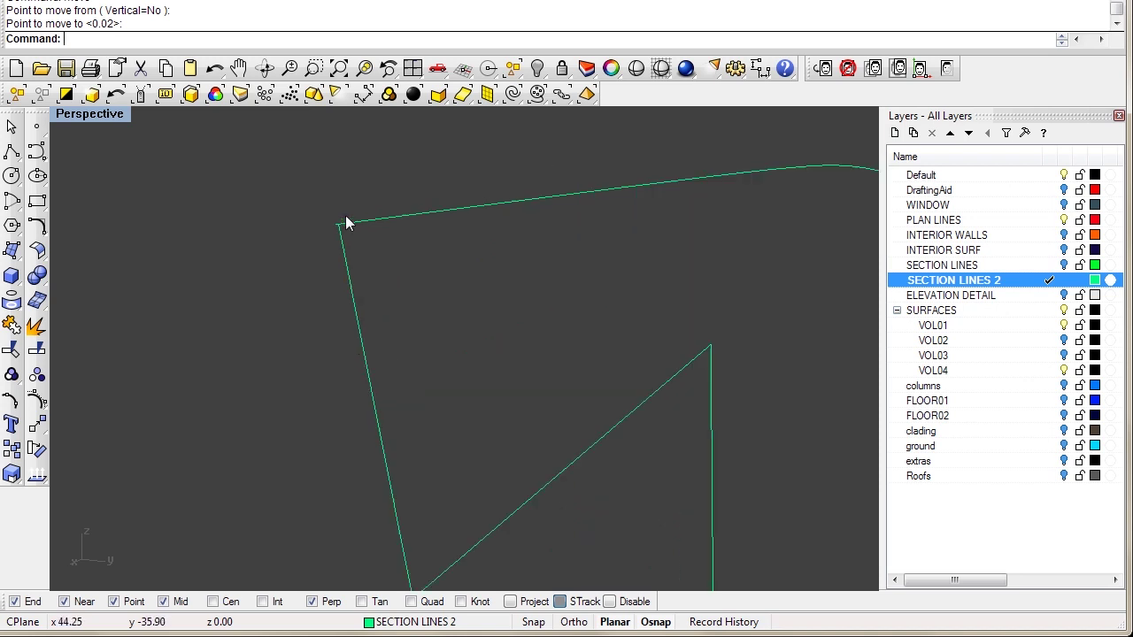
click(332, 265)
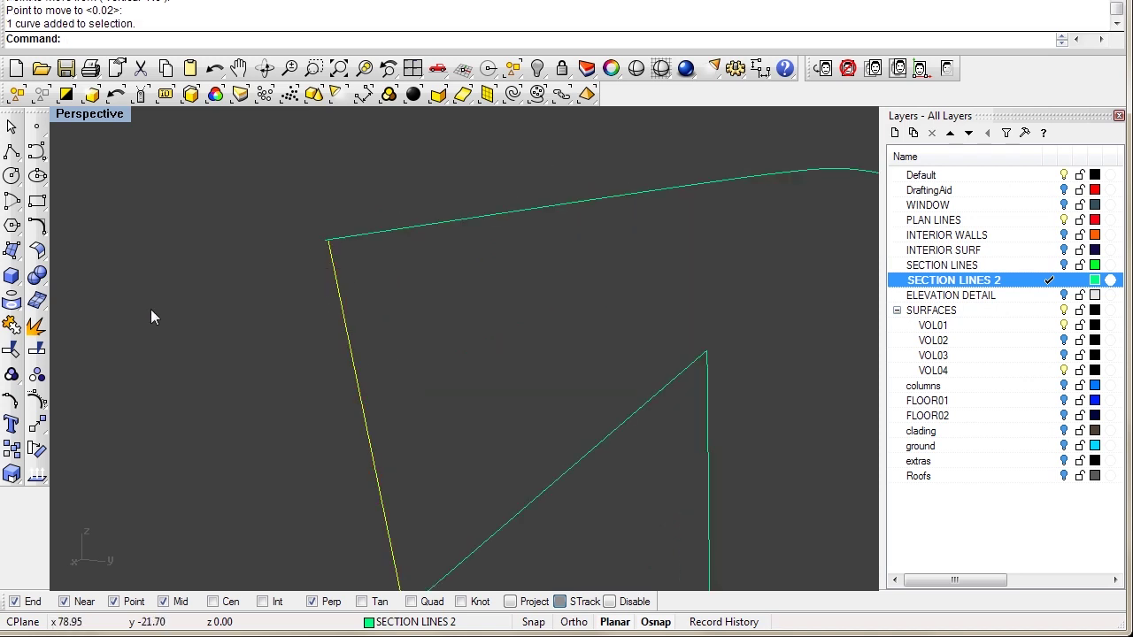
click(37, 400)
scroll(316, 340, down, 3)
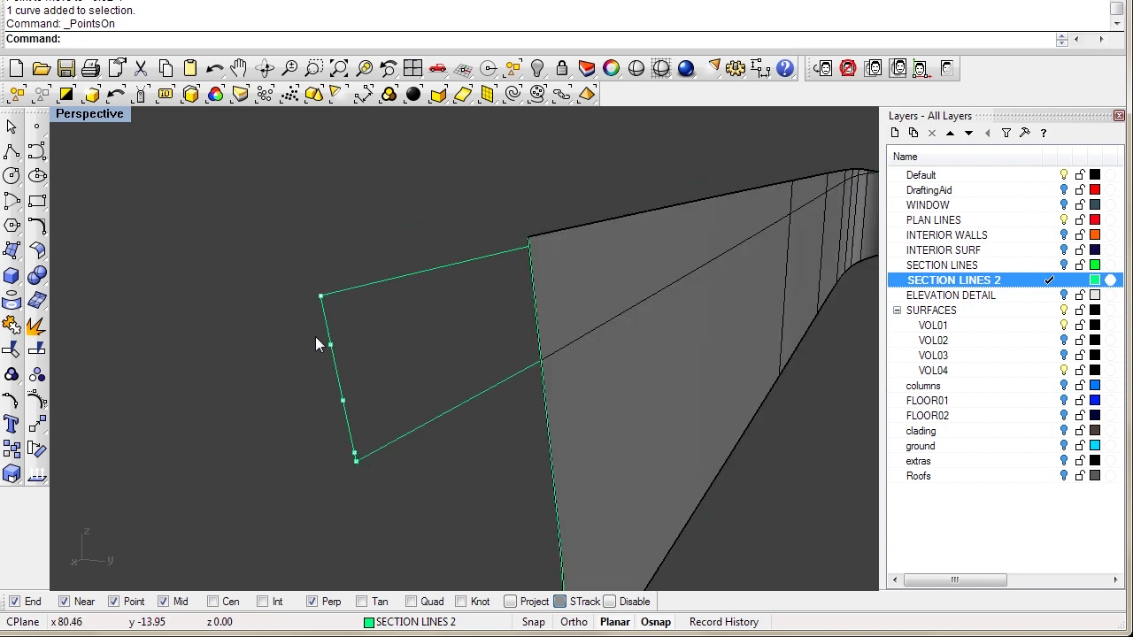
scroll(305, 326, up, 3)
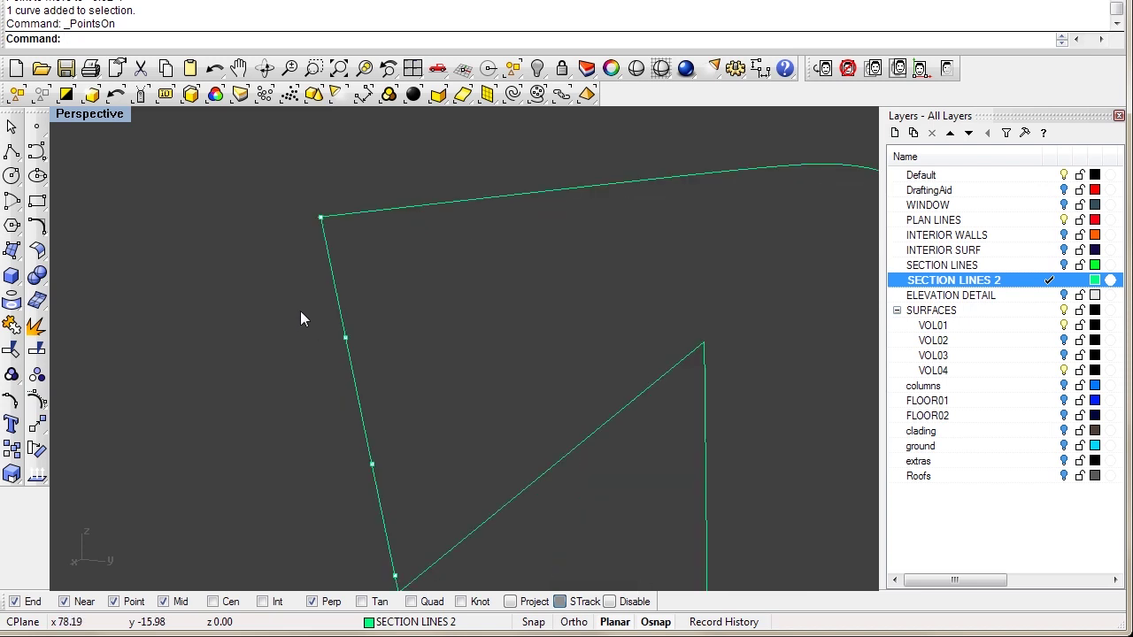
drag(281, 247, 412, 521)
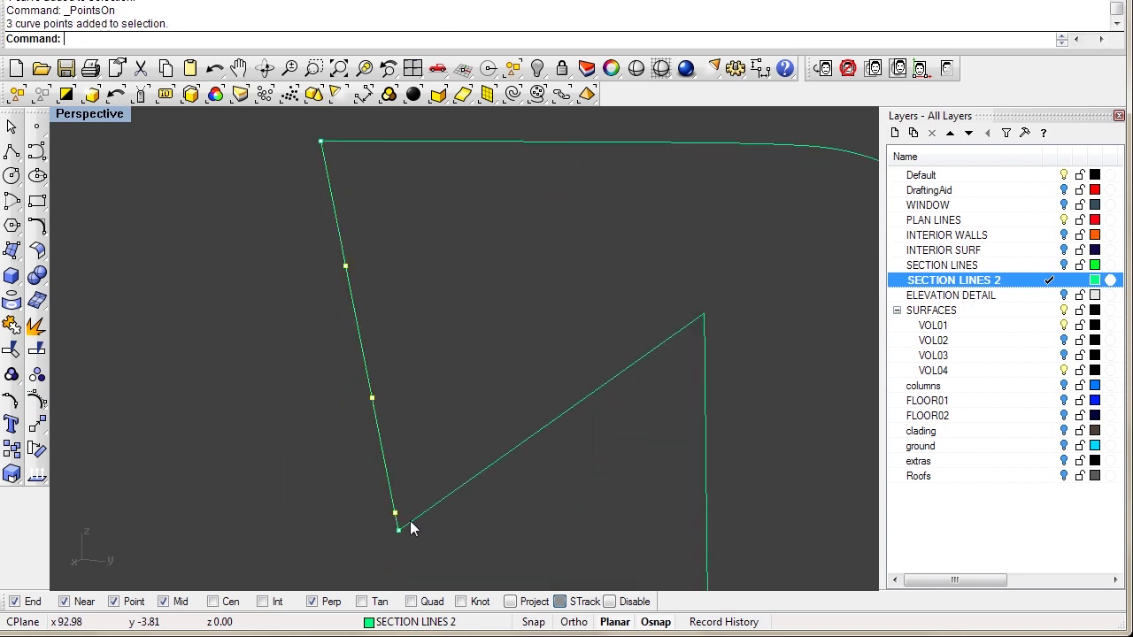
key(Delete)
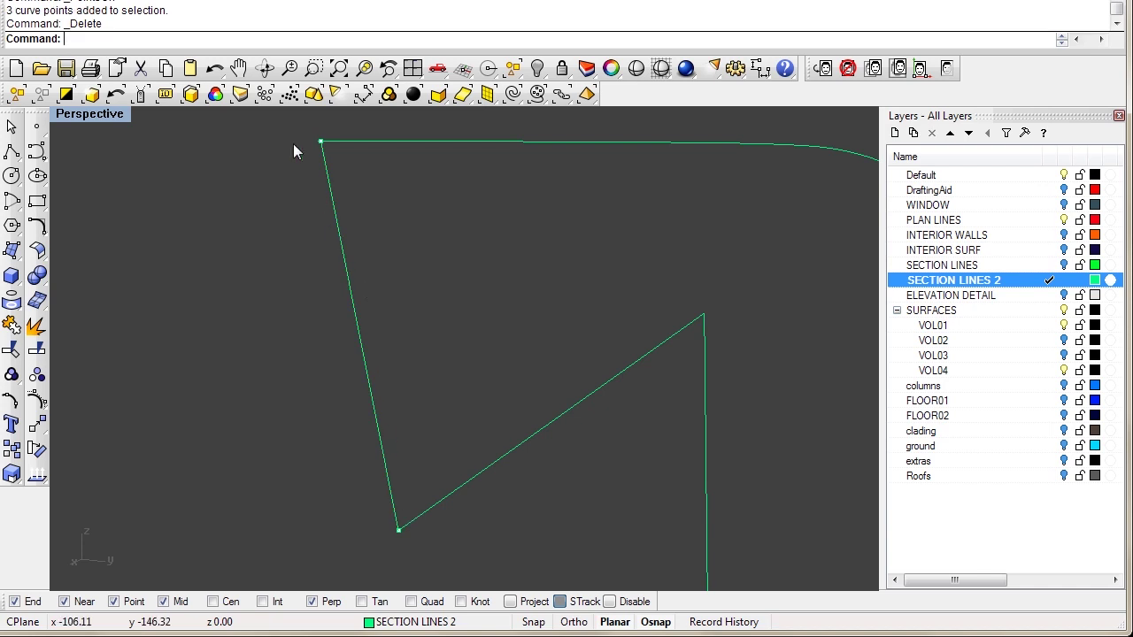
Snap the straightened segment's upper control point to the end of the upper opening curve.
drag(291, 115, 357, 177)
mouse_move(322, 141)
mouse_down()
mouse_move(350, 177)
mouse_move(298, 139)
mouse_move(319, 144)
mouse_up()
scroll(336, 266, down, 5)
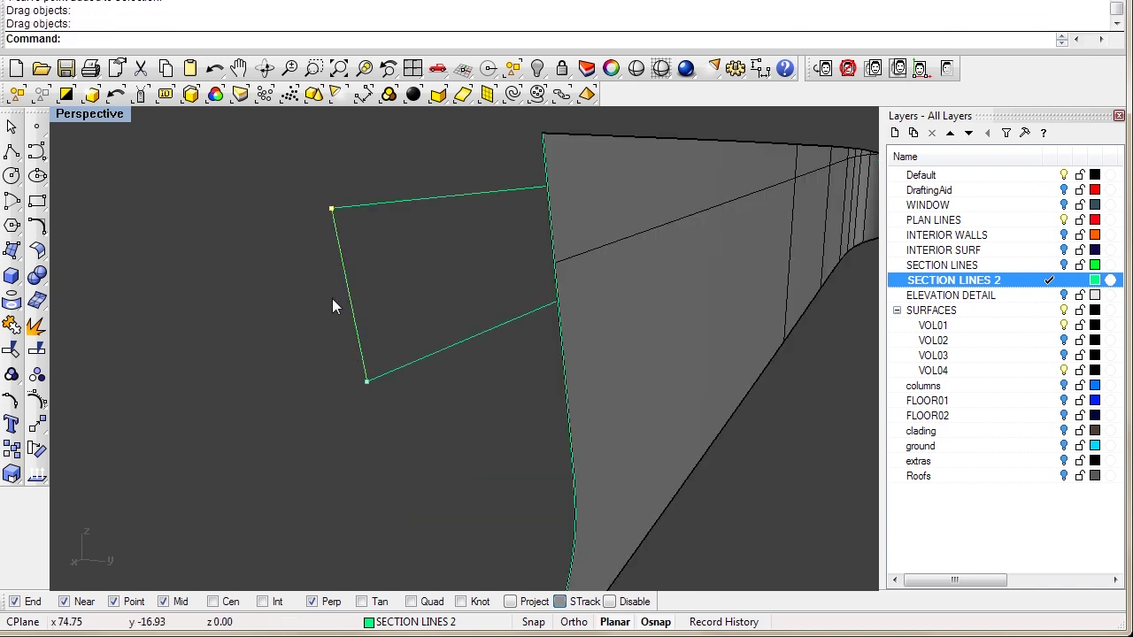
right_drag(332, 305, 322, 363)
Join the upper opening curve, end segment and lower opening curve into one open curve.
right_drag(349, 475, 633, 460)
drag(633, 461, 484, 239)
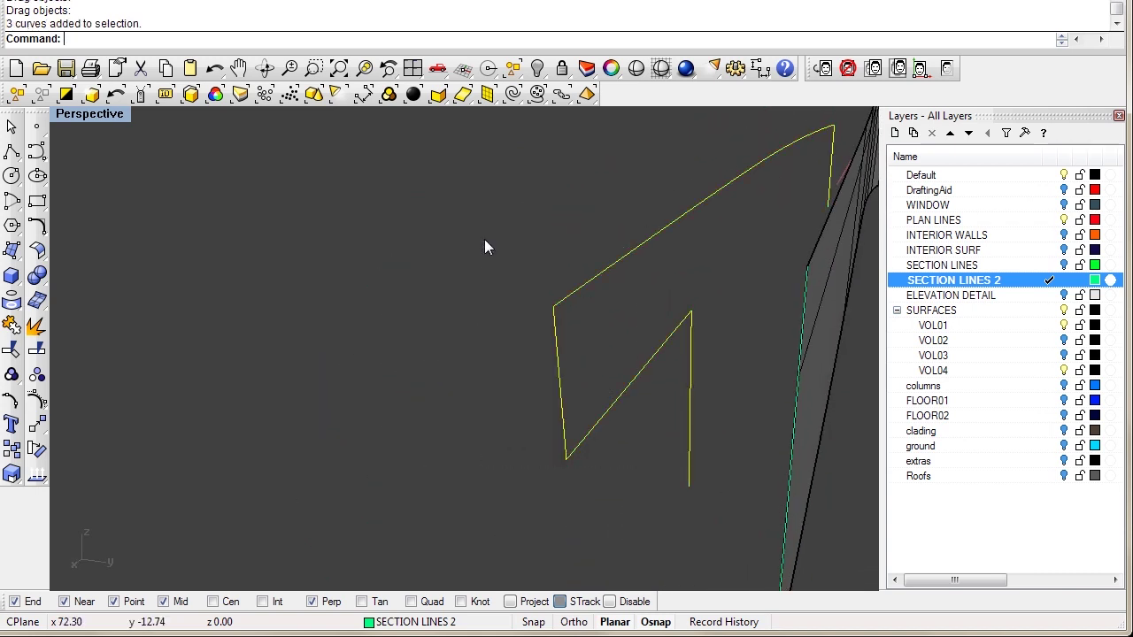
key(Return)
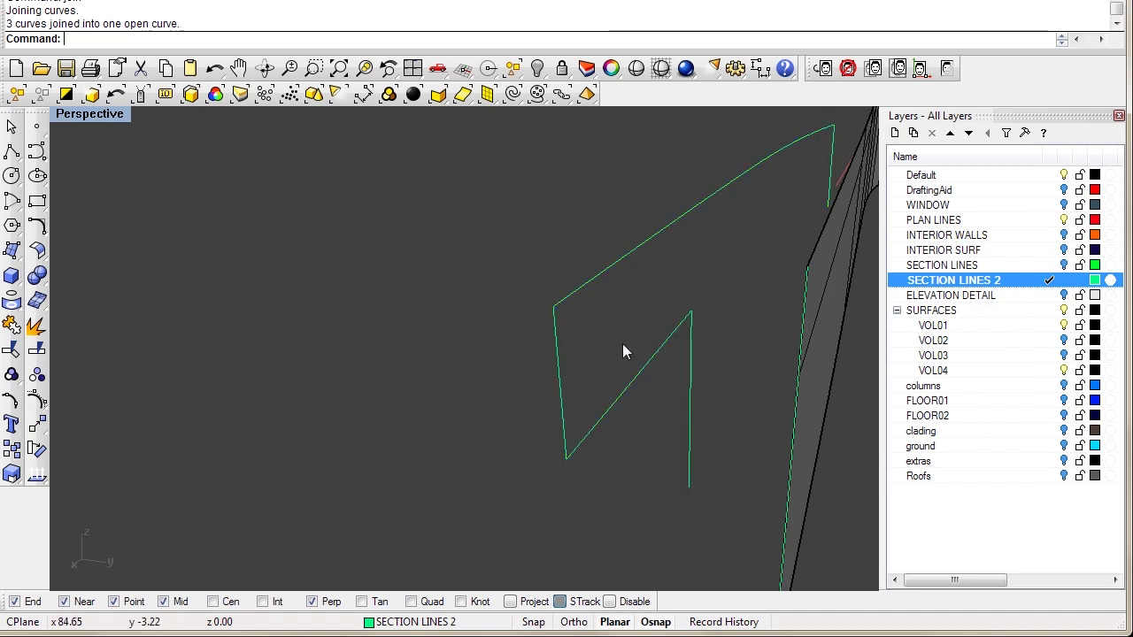
click(563, 366)
click(588, 360)
click(629, 386)
scroll(626, 322, down, 6)
mouse_move(627, 328)
right_down()
mouse_move(536, 324)
mouse_move(623, 335)
right_up()
click(501, 253)
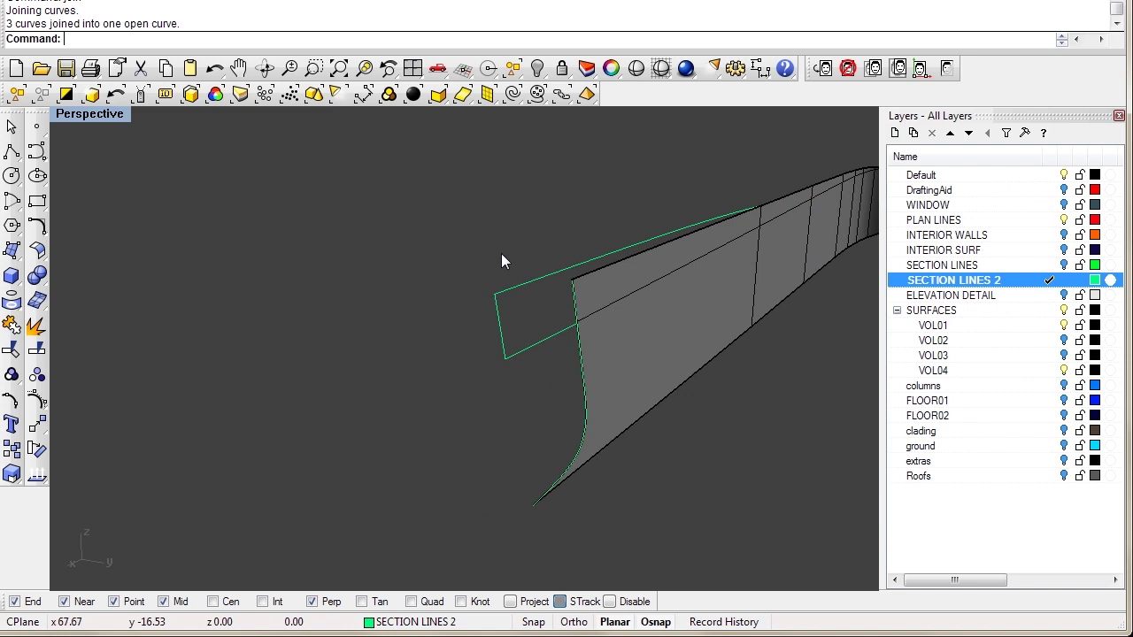
Return to the maximized Back view and paste a copy of the main wall surface in place.
double_click(98, 114)
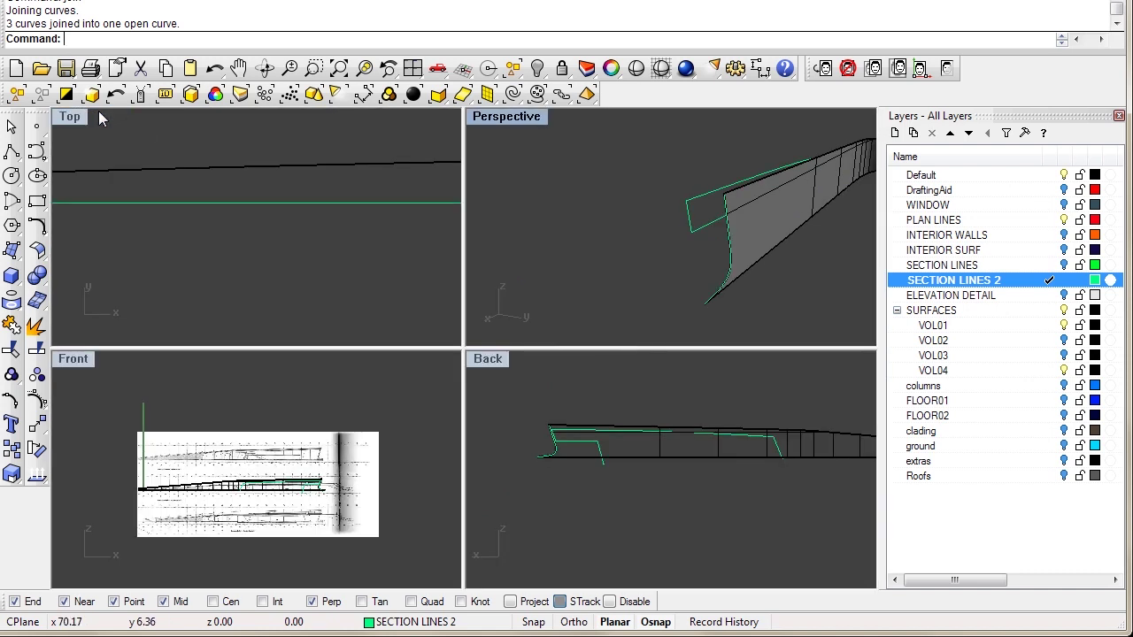
double_click(486, 359)
scroll(509, 452, up, 3)
right_drag(320, 306, 386, 344)
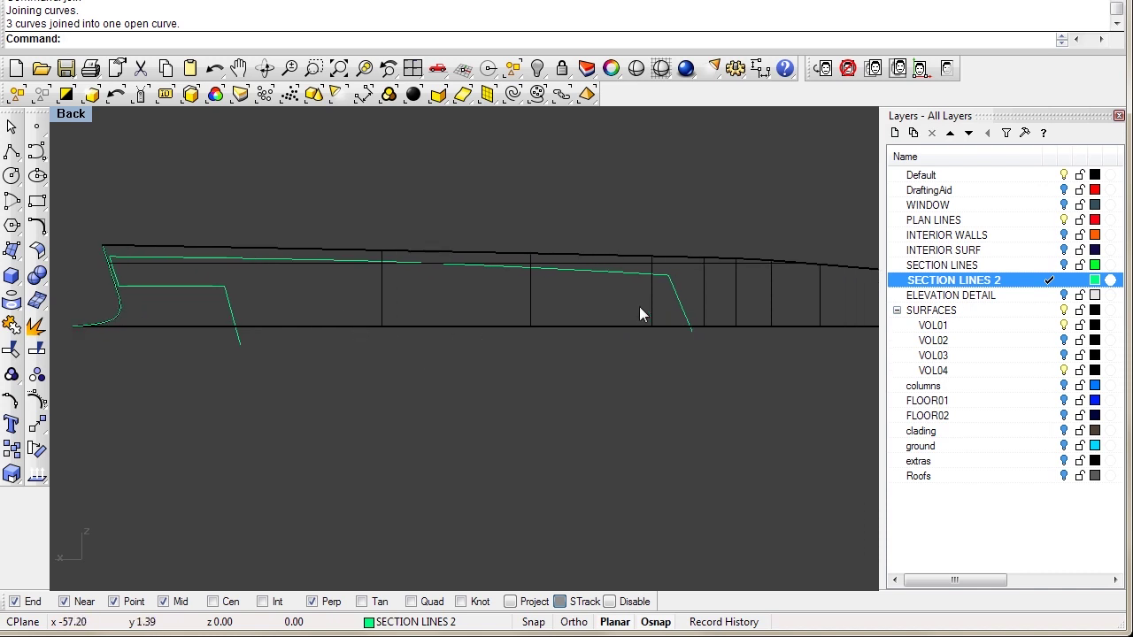
click(532, 306)
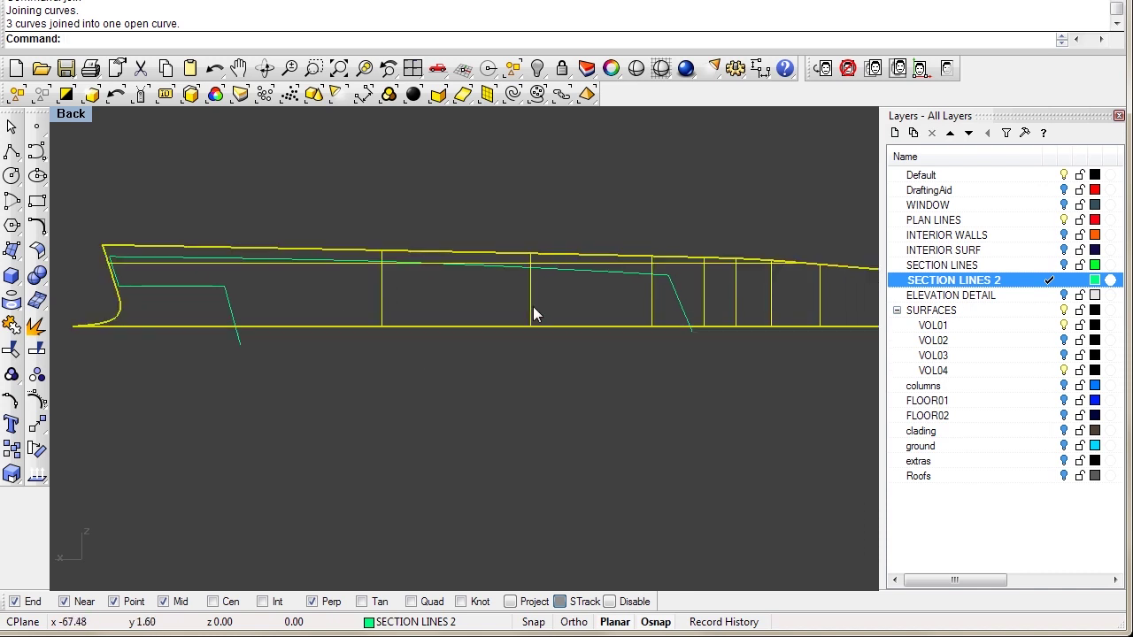
key(ctrl+c)
key(ctrl+v)
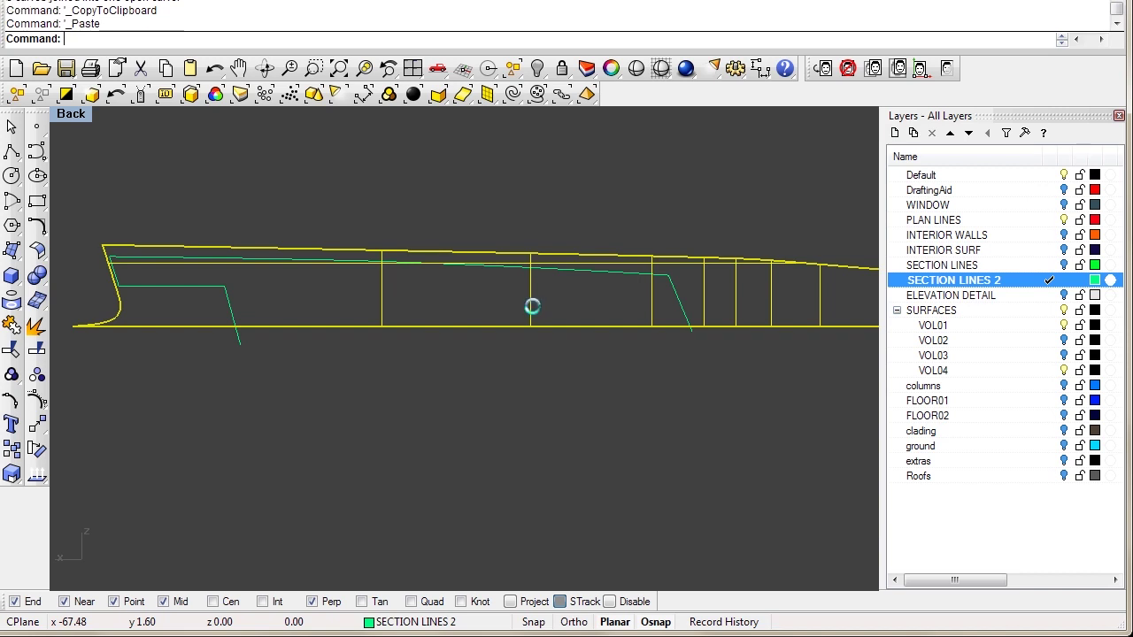
Move one of the two coincident wall surfaces to the extras layer as a backup.
click(488, 347)
click(531, 319)
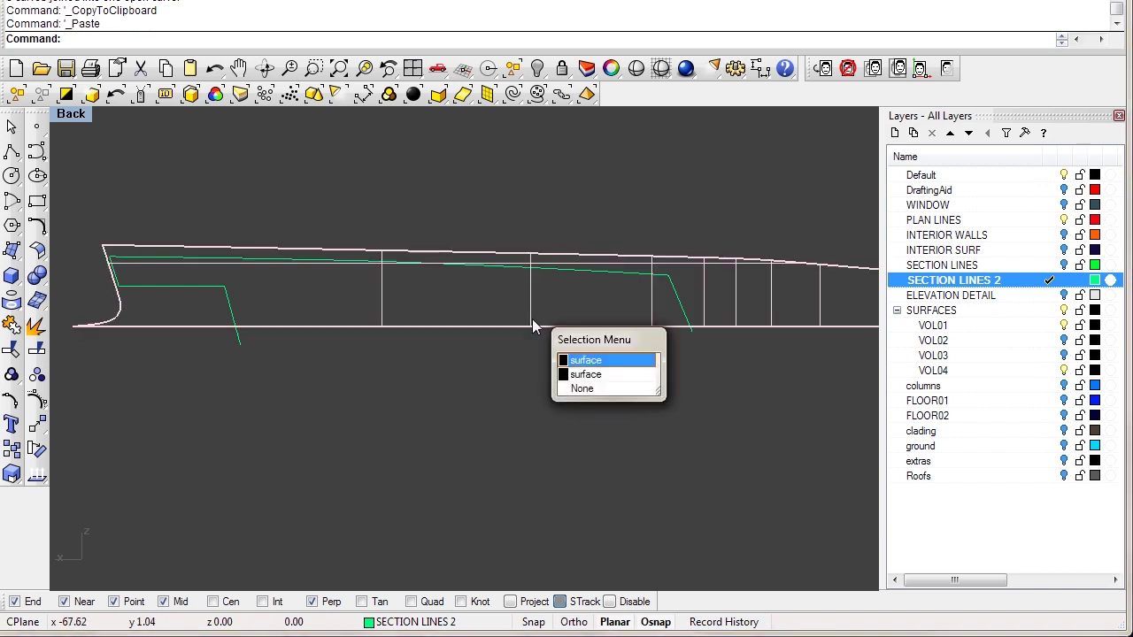
click(511, 364)
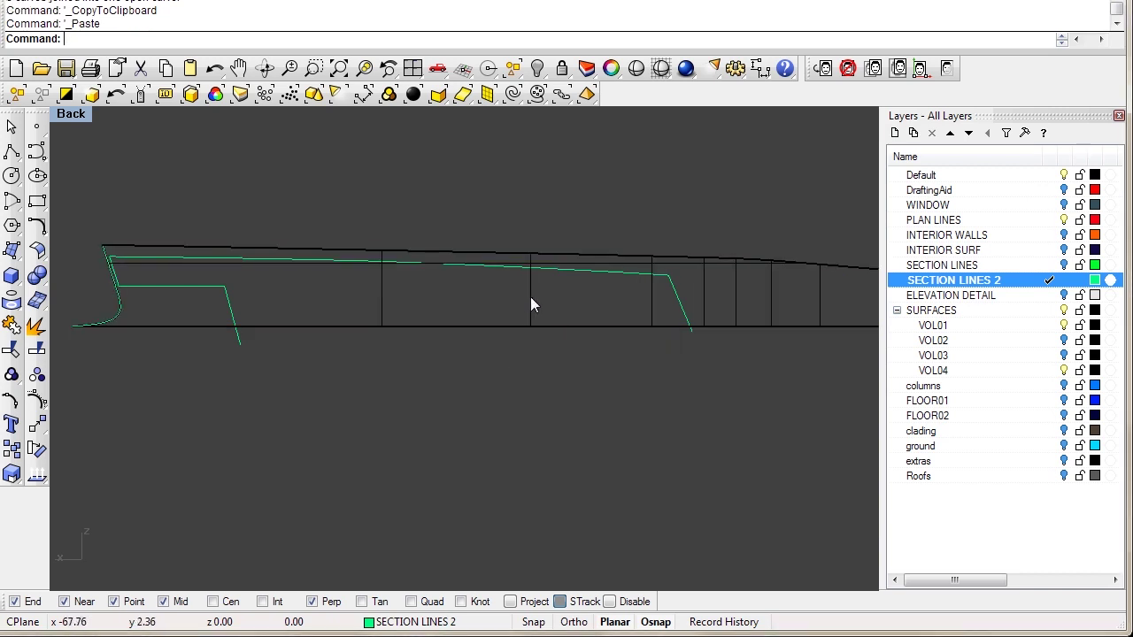
click(531, 302)
click(605, 358)
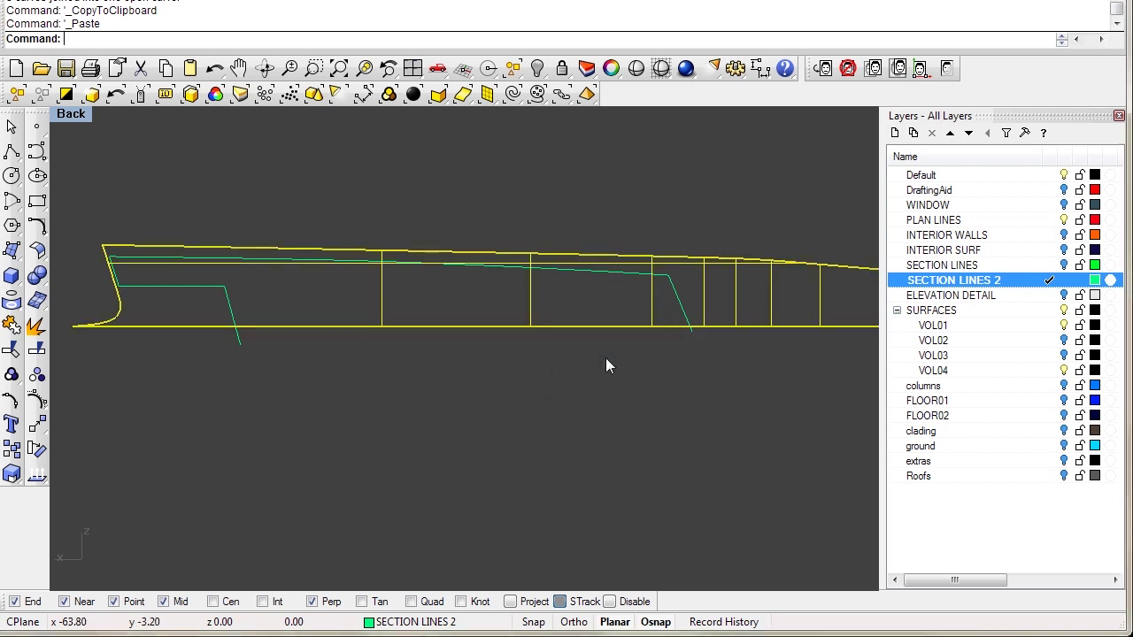
click(920, 461)
right_click(933, 463)
click(583, 520)
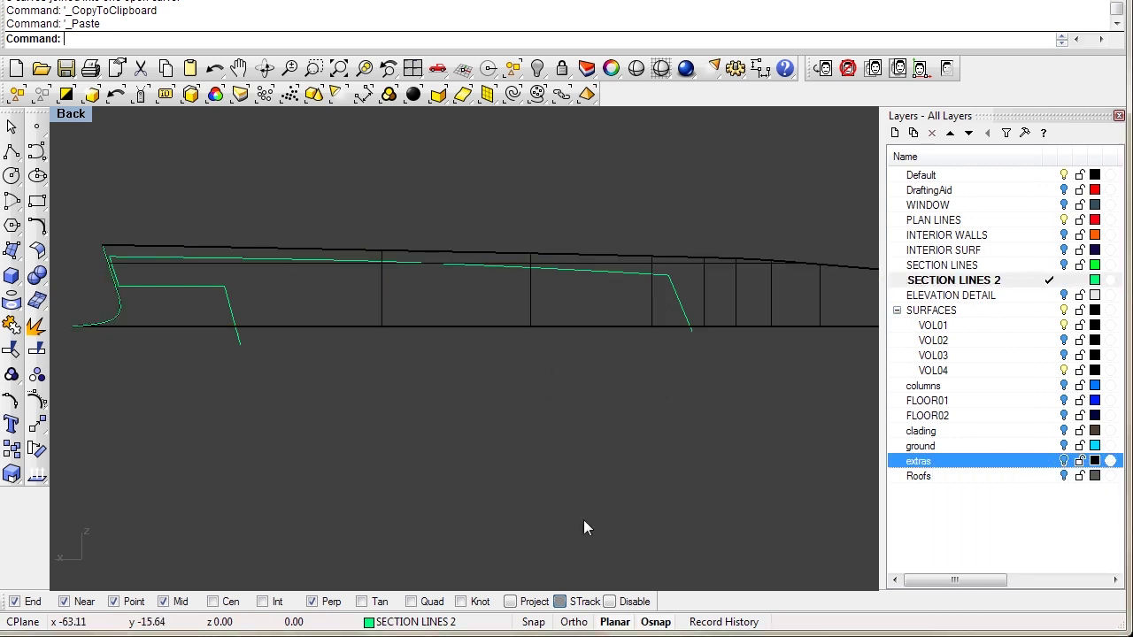
Split the main wall surface using the joined opening outline as the cutting object.
click(380, 321)
click(358, 379)
click(37, 351)
click(173, 327)
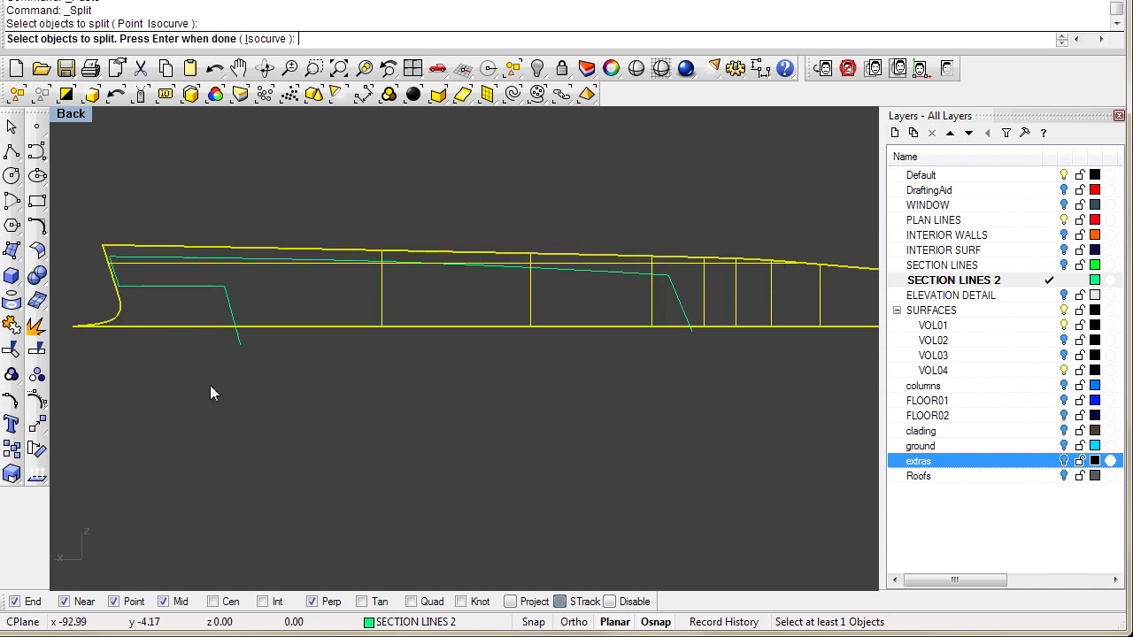
key(Return)
click(239, 345)
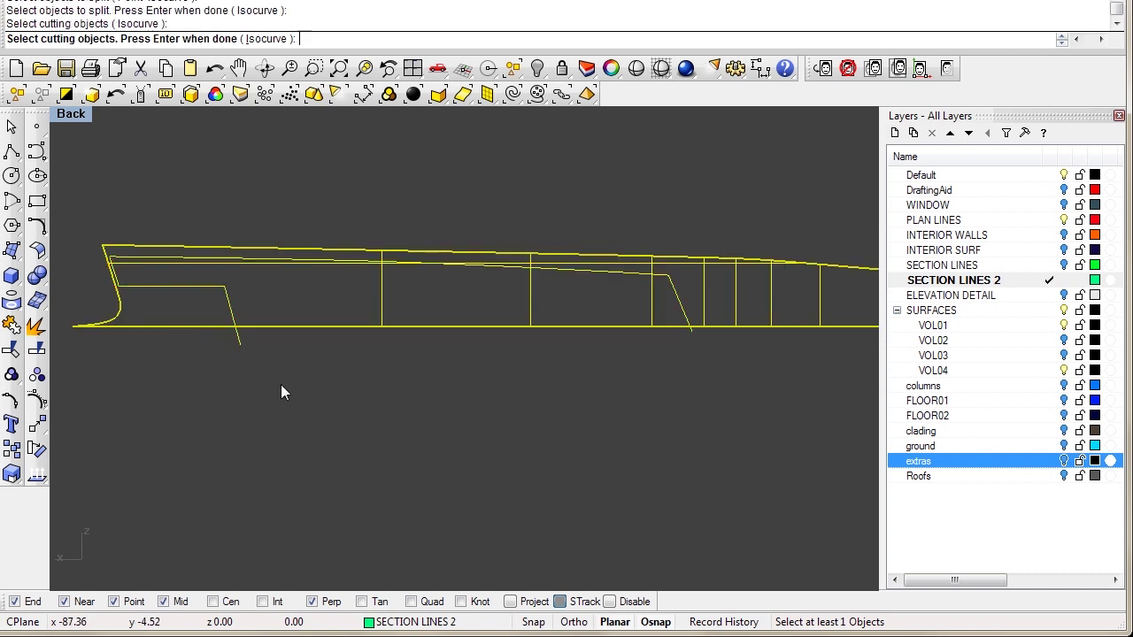
key(Return)
click(380, 397)
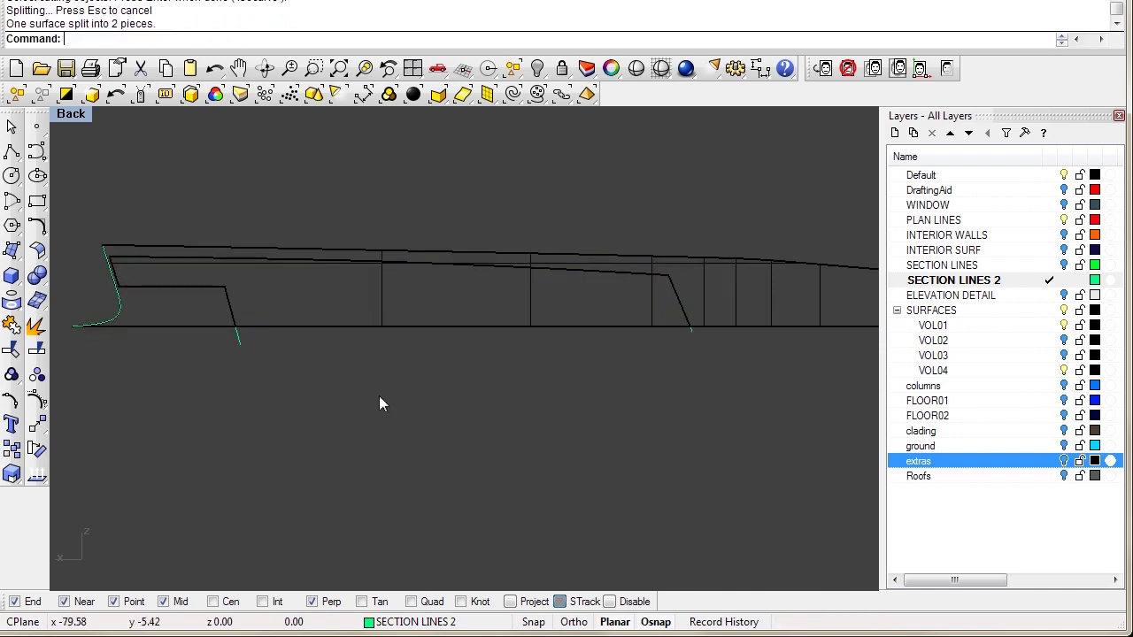
Turn on the WINDOW layer and move the split-off opening piece of the main wall onto it.
click(1064, 205)
click(651, 280)
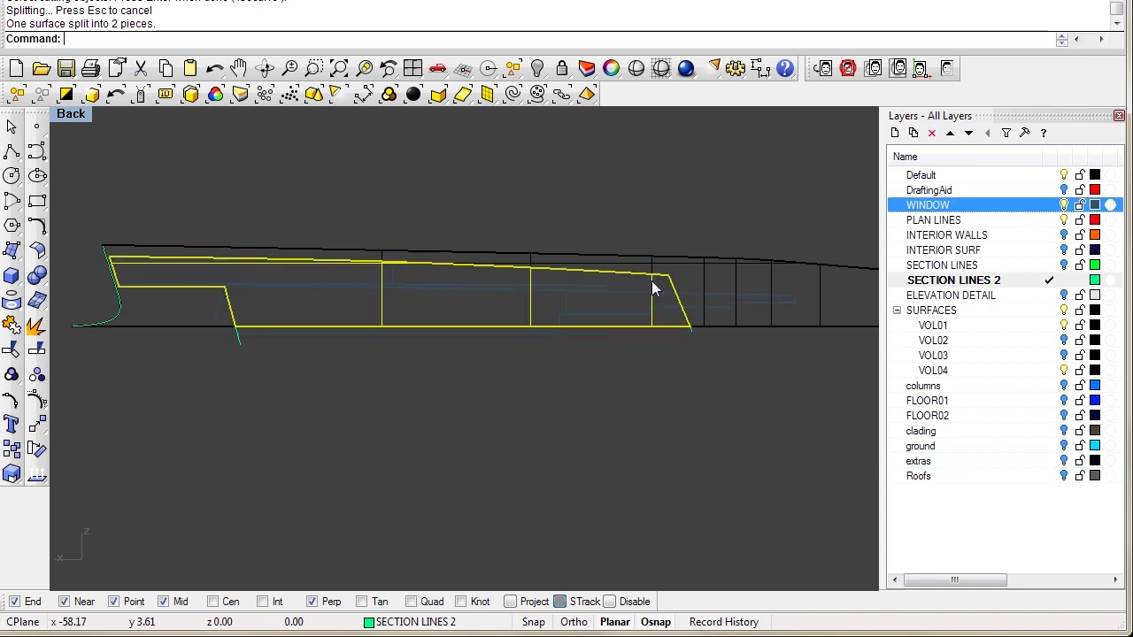
right_click(965, 213)
click(1026, 414)
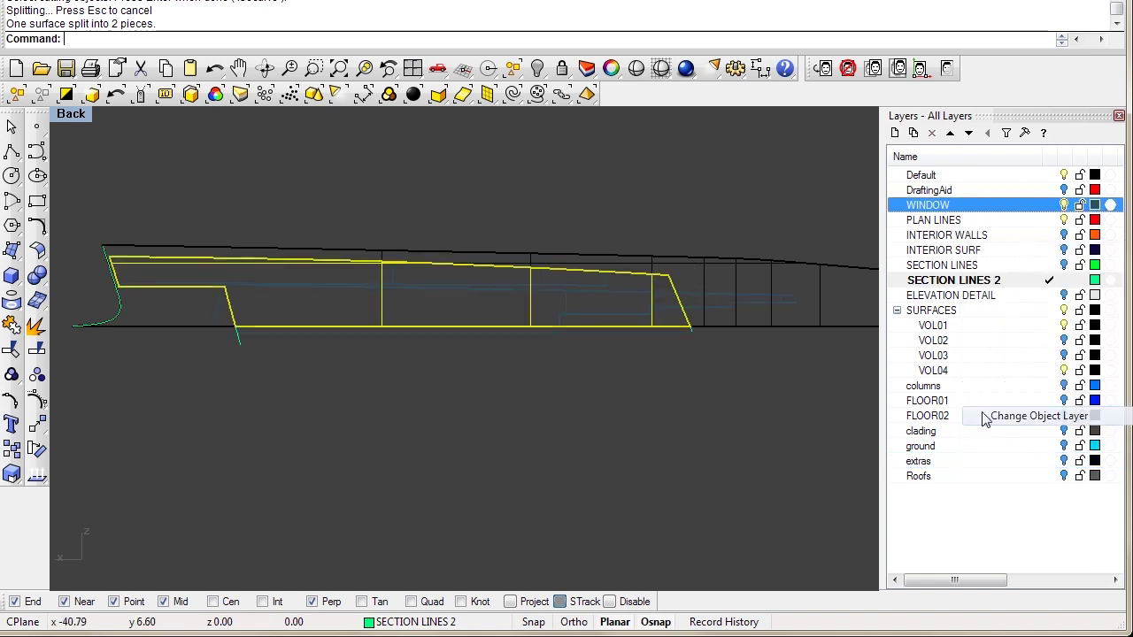
Switch to a maximized Perspective view and show all hidden objects of the building model.
double_click(81, 115)
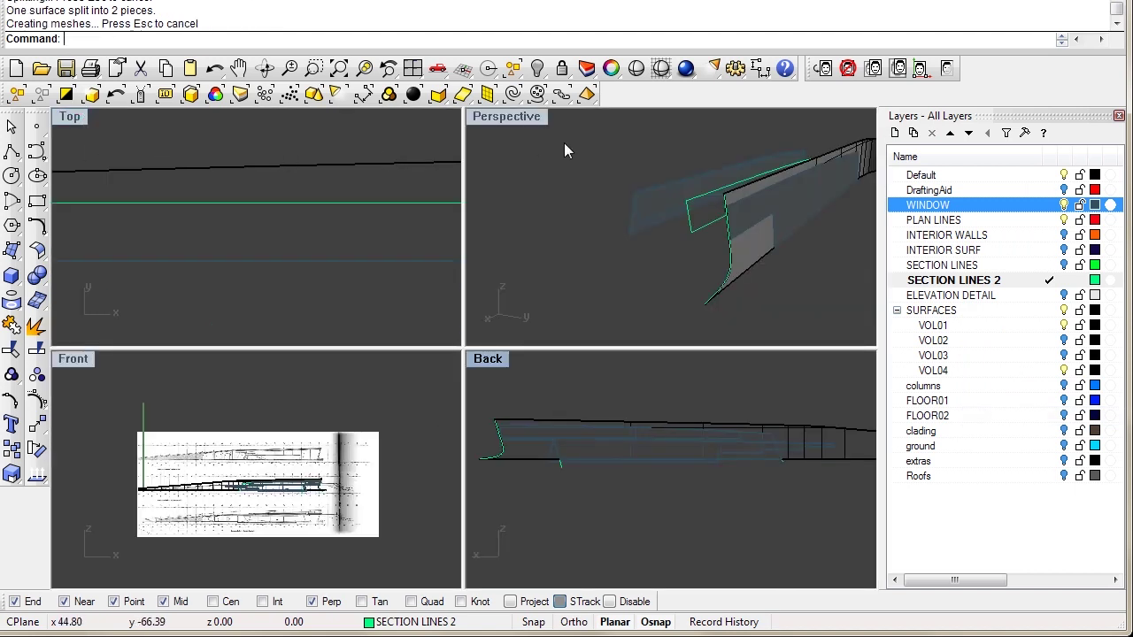
double_click(539, 120)
right_drag(530, 188, 483, 413)
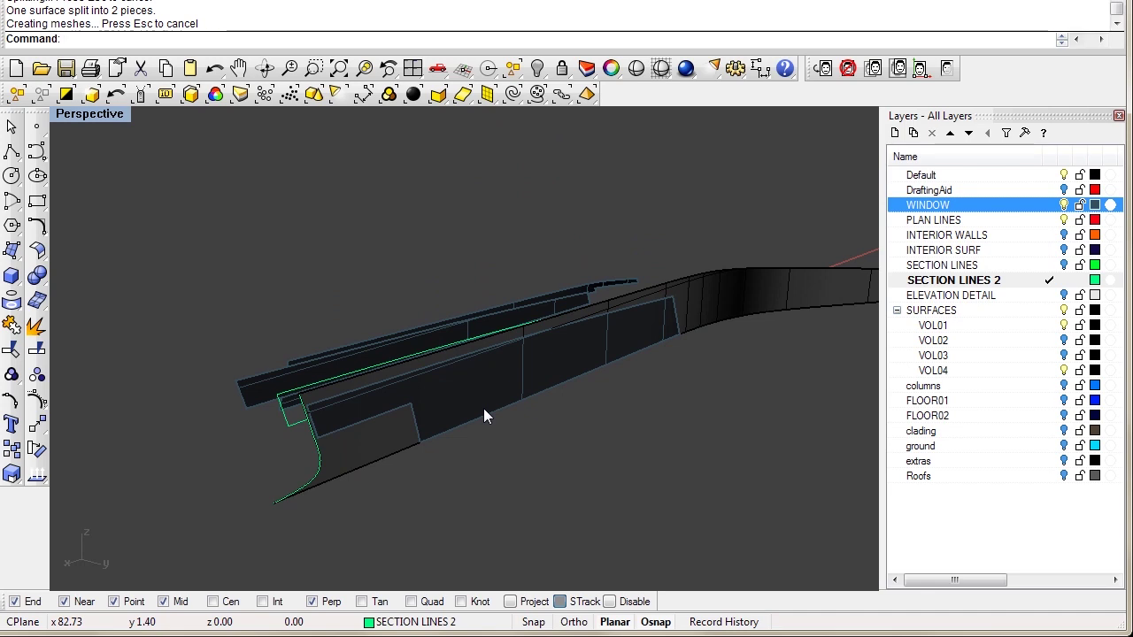
text(ow)
key(Return)
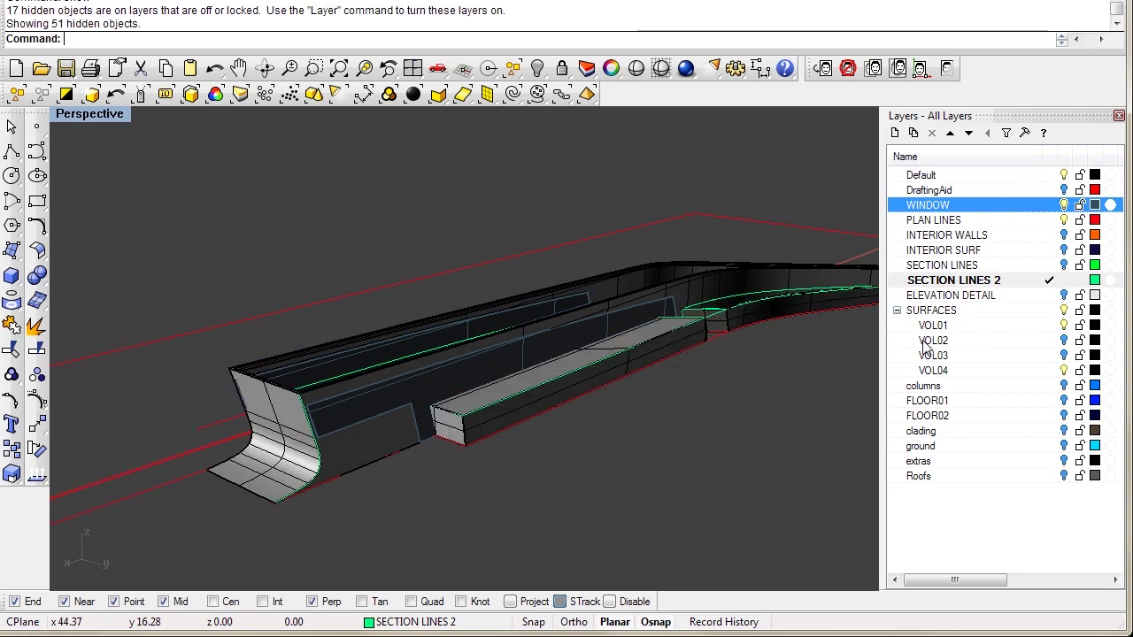
right_drag(647, 383, 482, 403)
right_drag(555, 378, 472, 314)
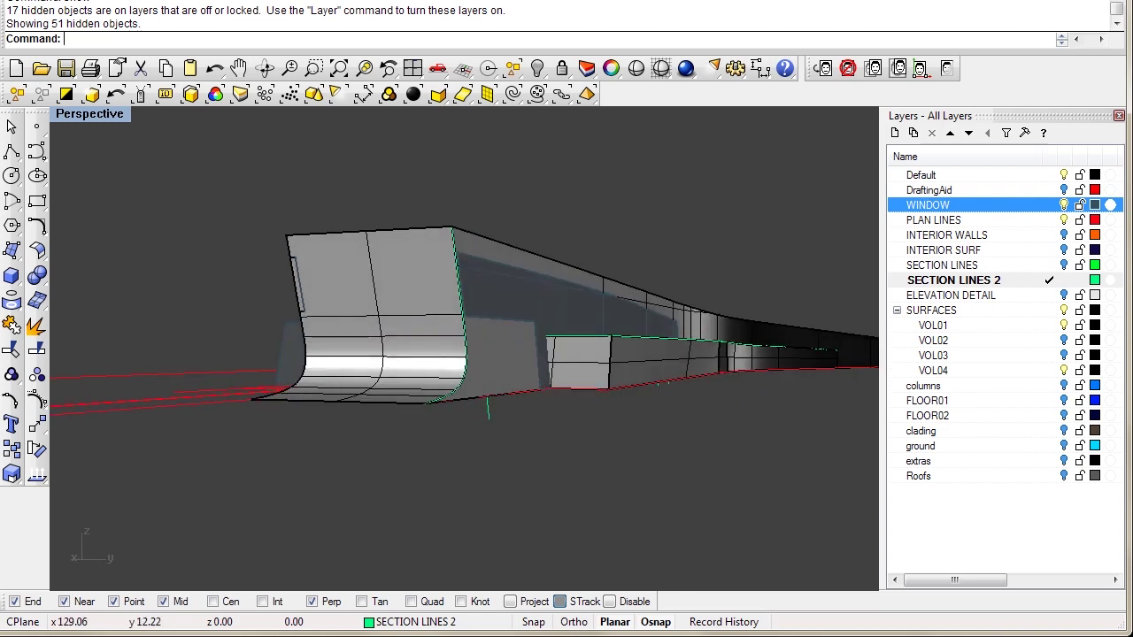
Switch to the aerial reference photo in ACDSee and compare it with the model's window wall and low side volume.
click(107, 635)
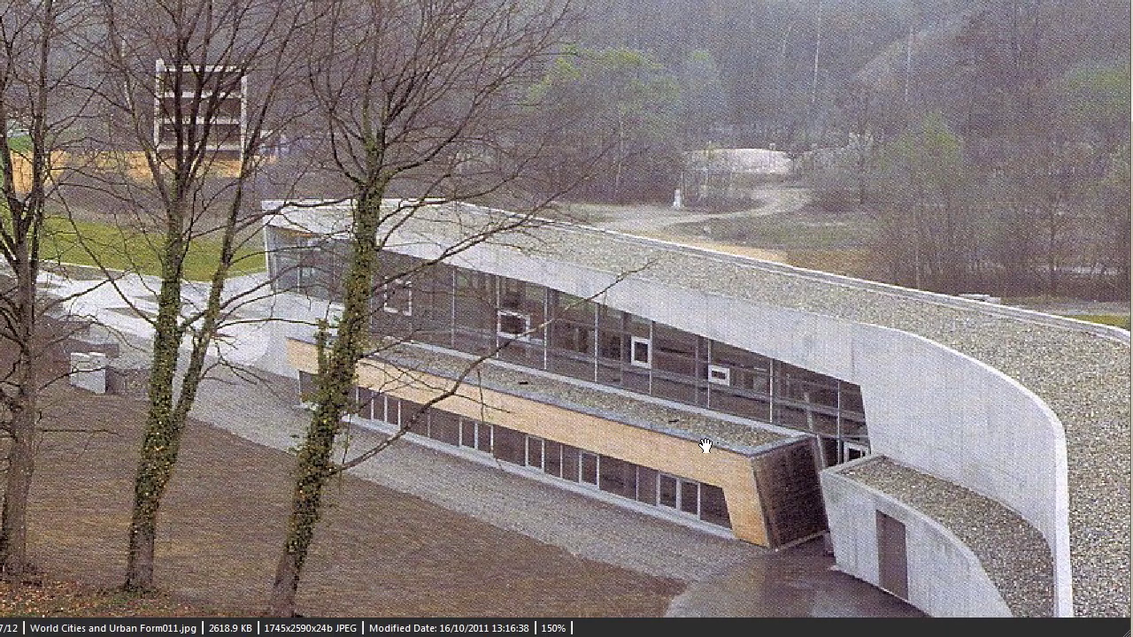
key(alt+Tab)
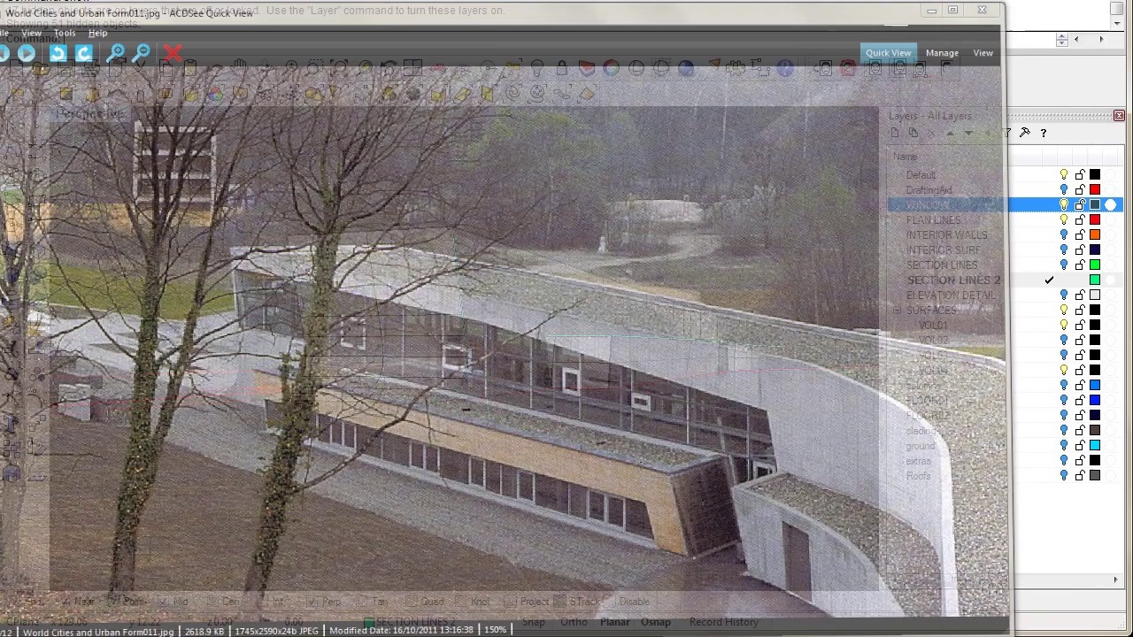
right_drag(606, 356, 448, 416)
scroll(442, 359, up, 3)
shift+right_drag(448, 416, 418, 396)
click(391, 414)
click(316, 443)
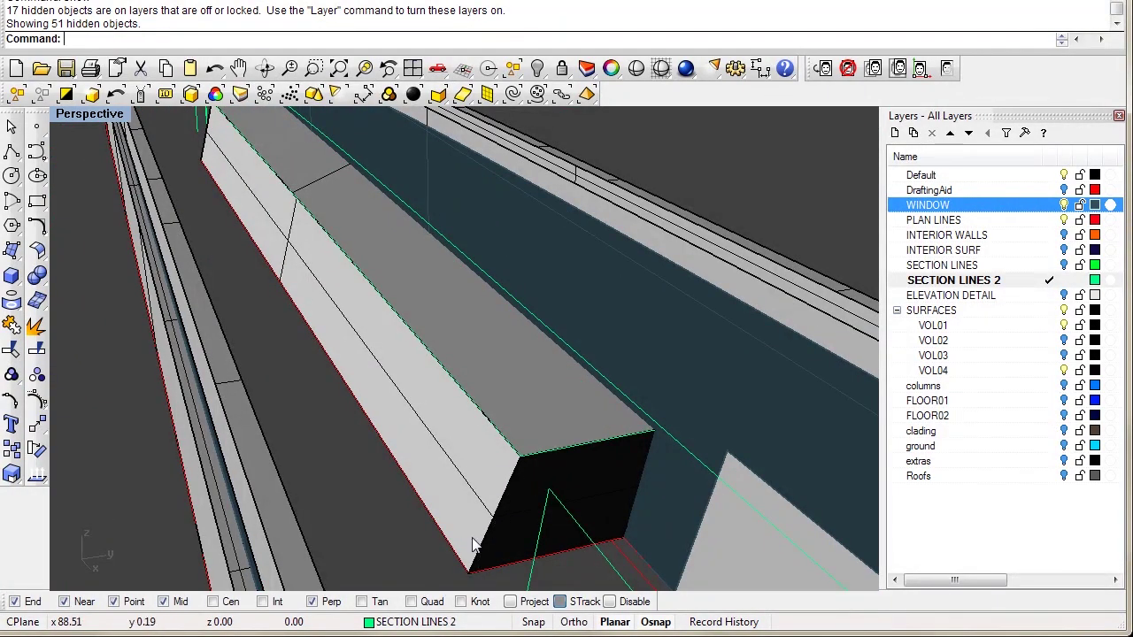
right_drag(473, 544, 468, 496)
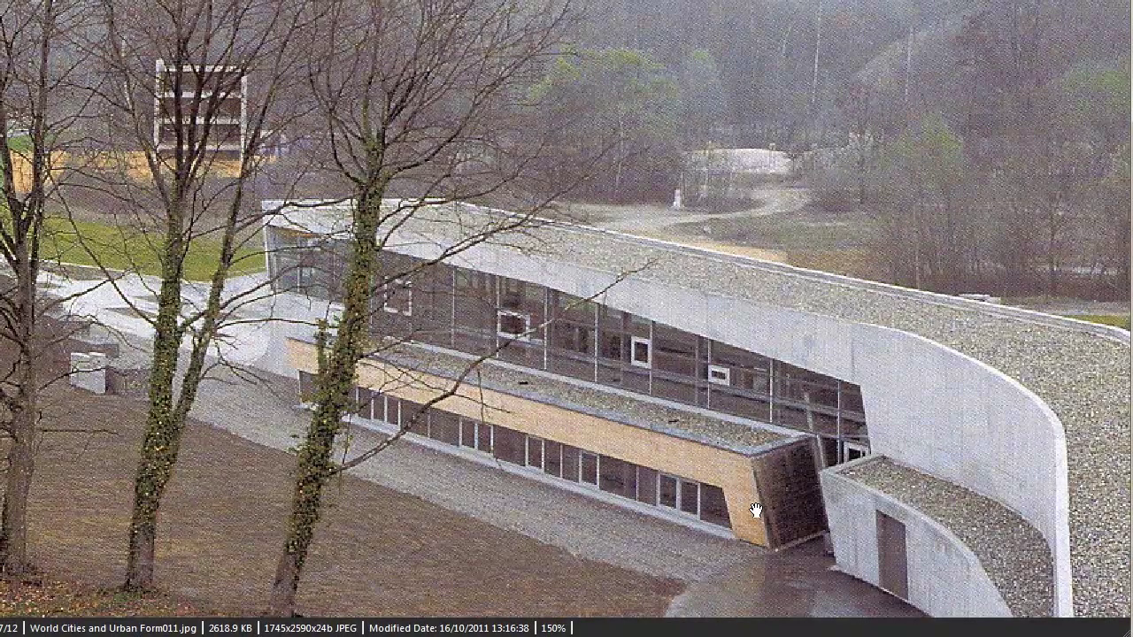
Examine the longitudinal sections, the cross section and the interior photo of the timber-clad volume in the reference images, then return to the Rhino model.
scroll(752, 504, down, 5)
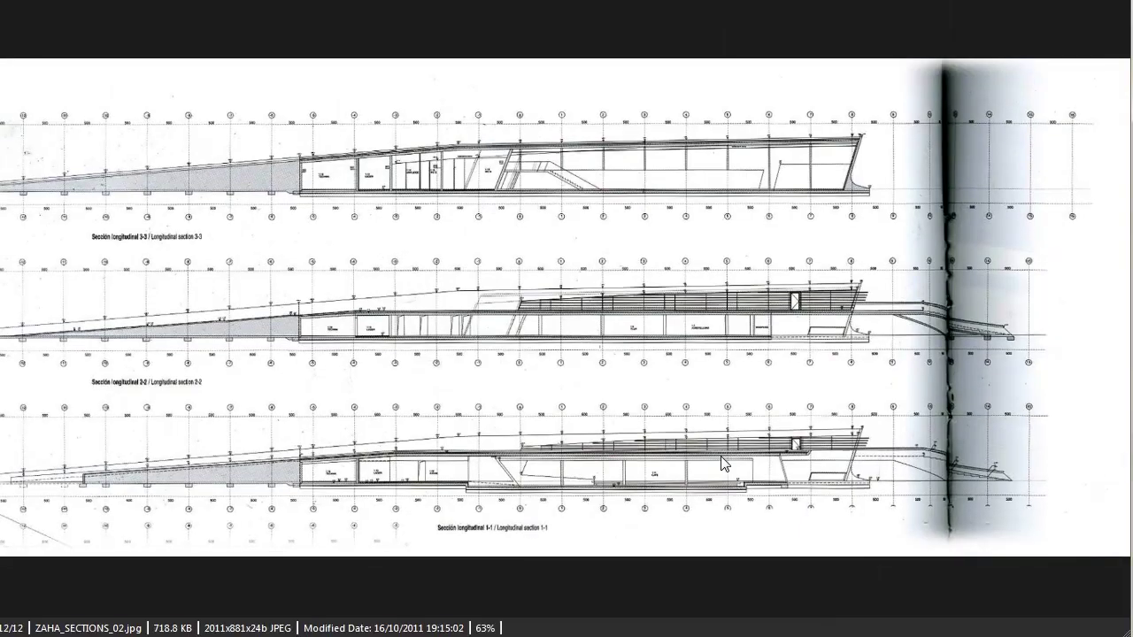
scroll(722, 464, down, 3)
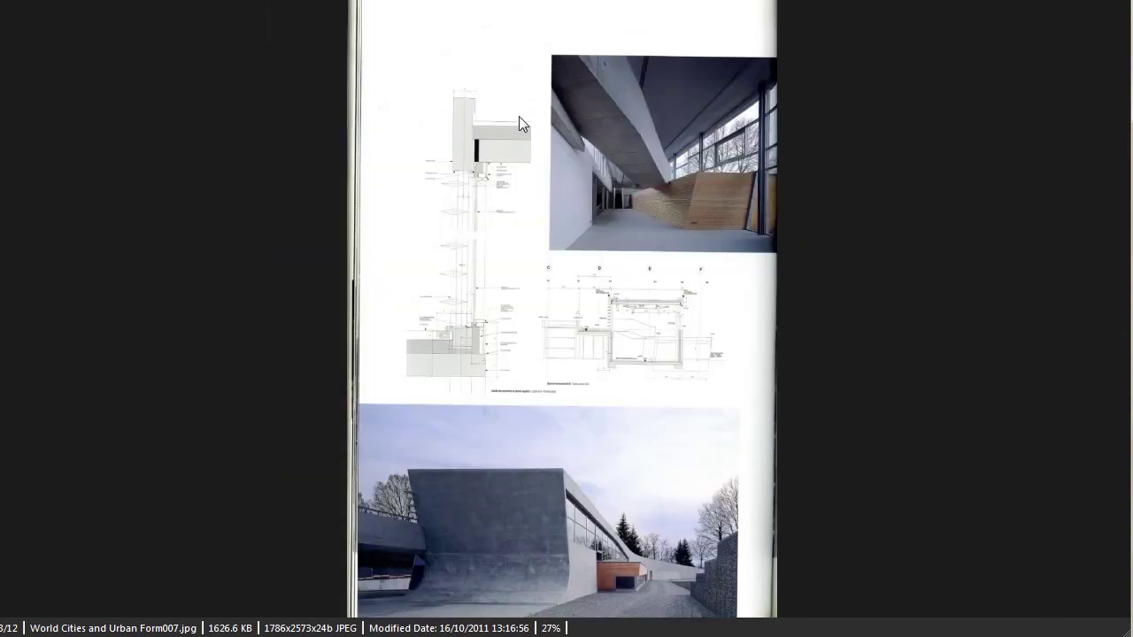
ctrl+scroll(567, 309, up, 5)
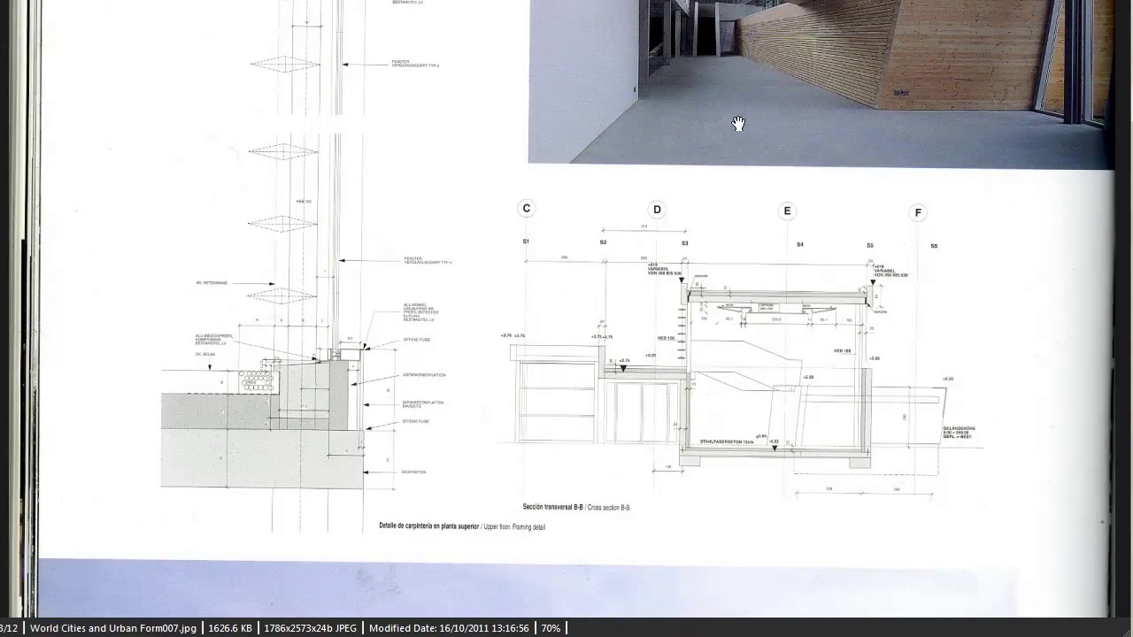
scroll(232, 96, up, 3)
key(plus)
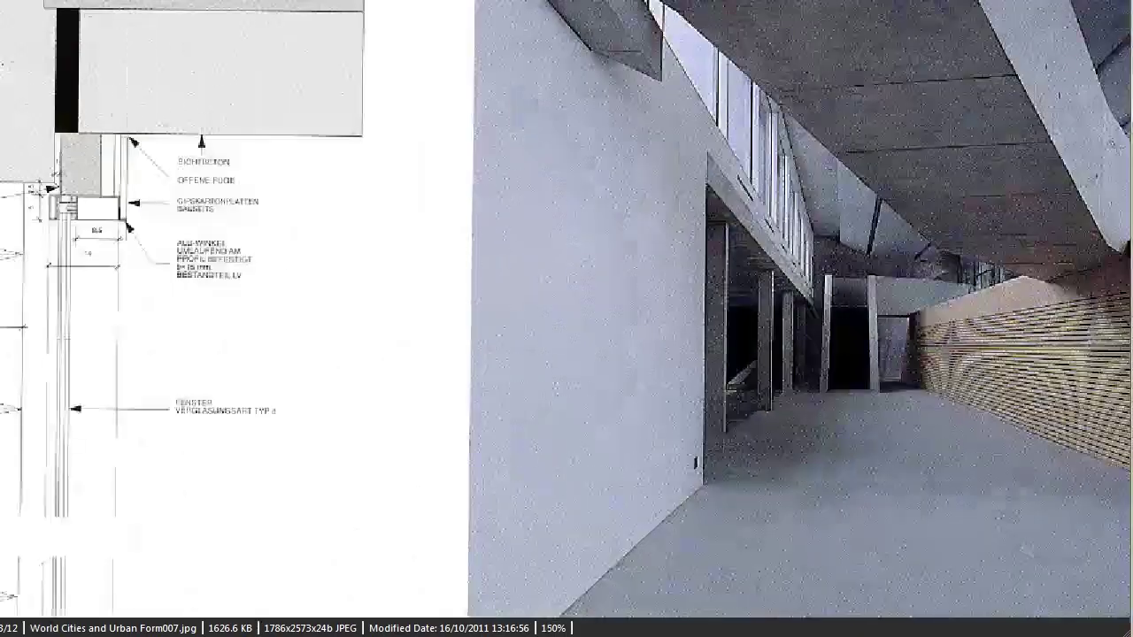
drag(912, 390, 412, 366)
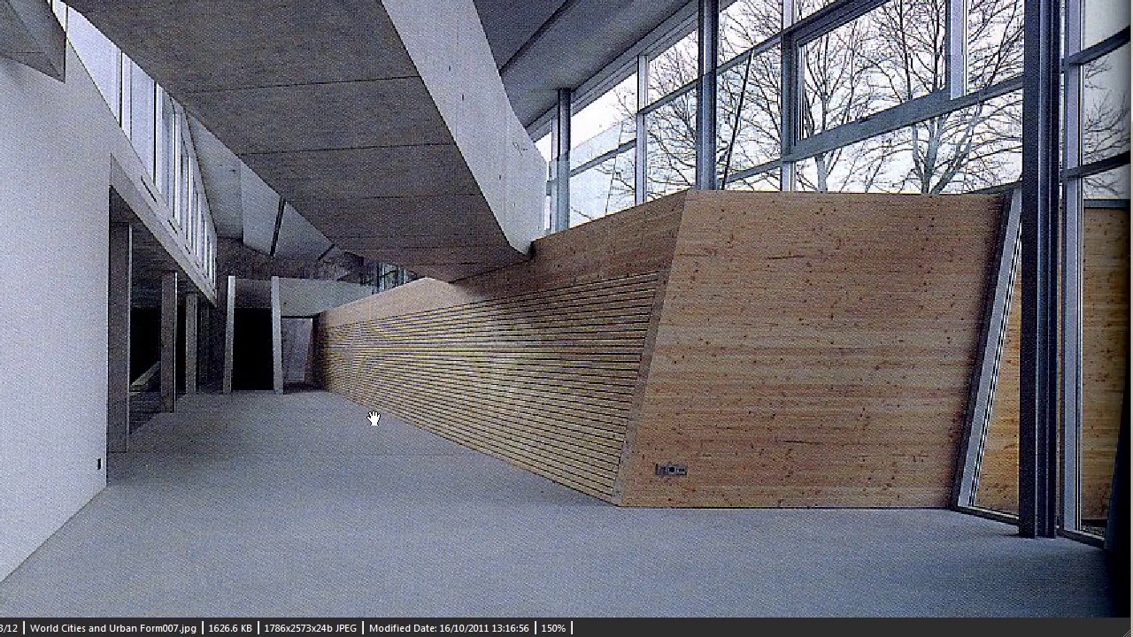
drag(490, 366, 576, 436)
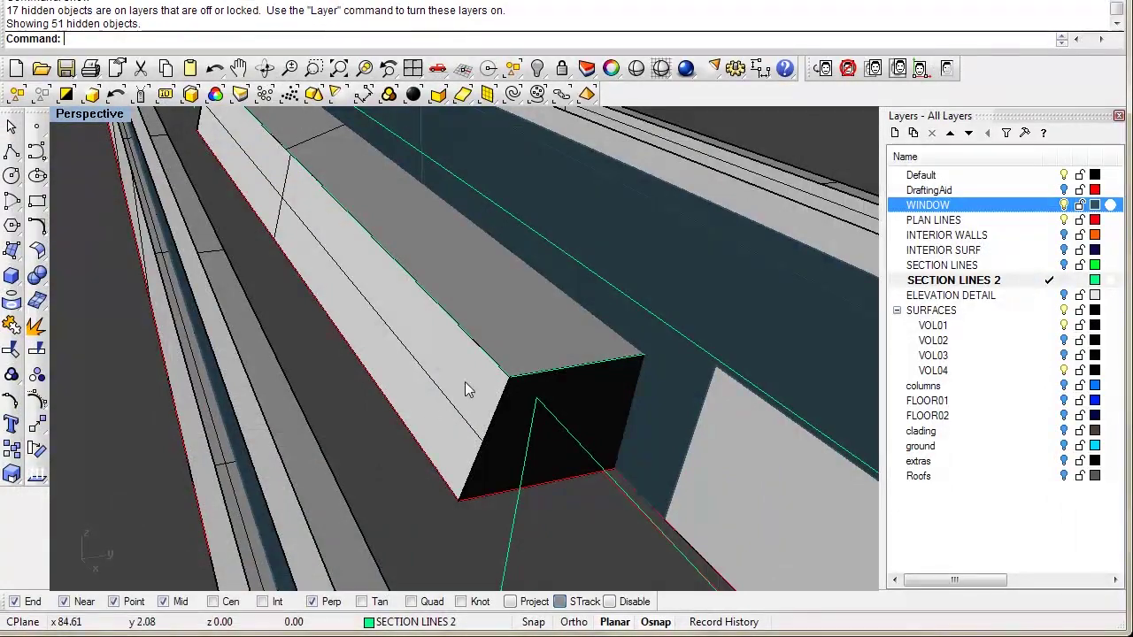
right_drag(465, 387, 336, 383)
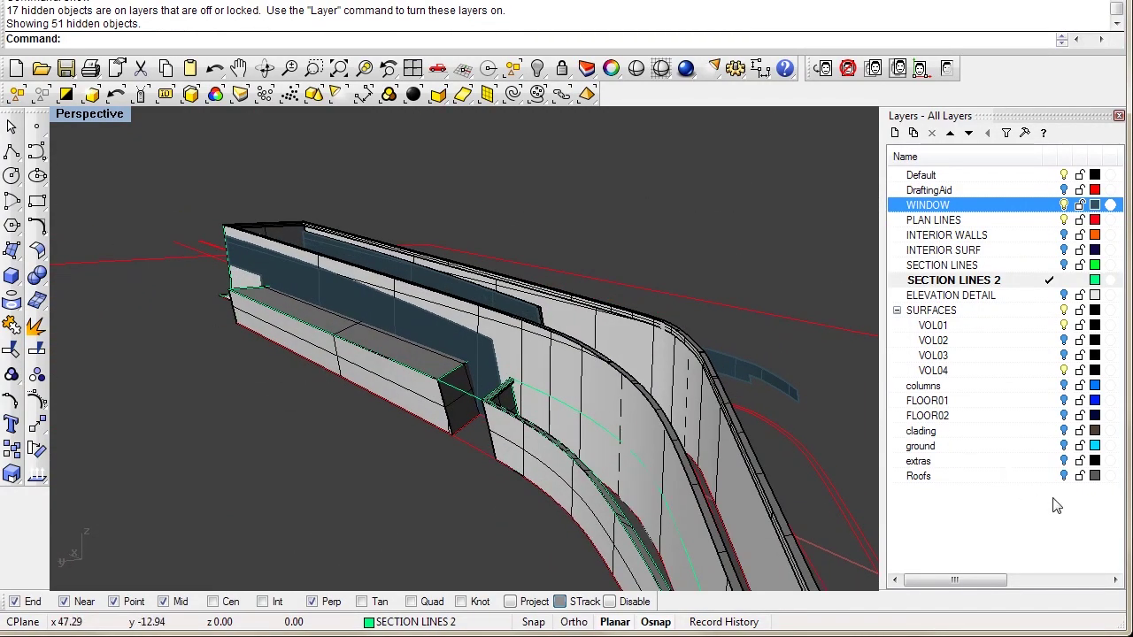
Turn on the Roofs, VOL03, VOL02 and ELEVATION DETAIL layers.
click(1064, 477)
right_drag(637, 417, 676, 405)
click(1064, 356)
click(1064, 340)
right_drag(571, 376, 624, 355)
scroll(492, 364, up, 4)
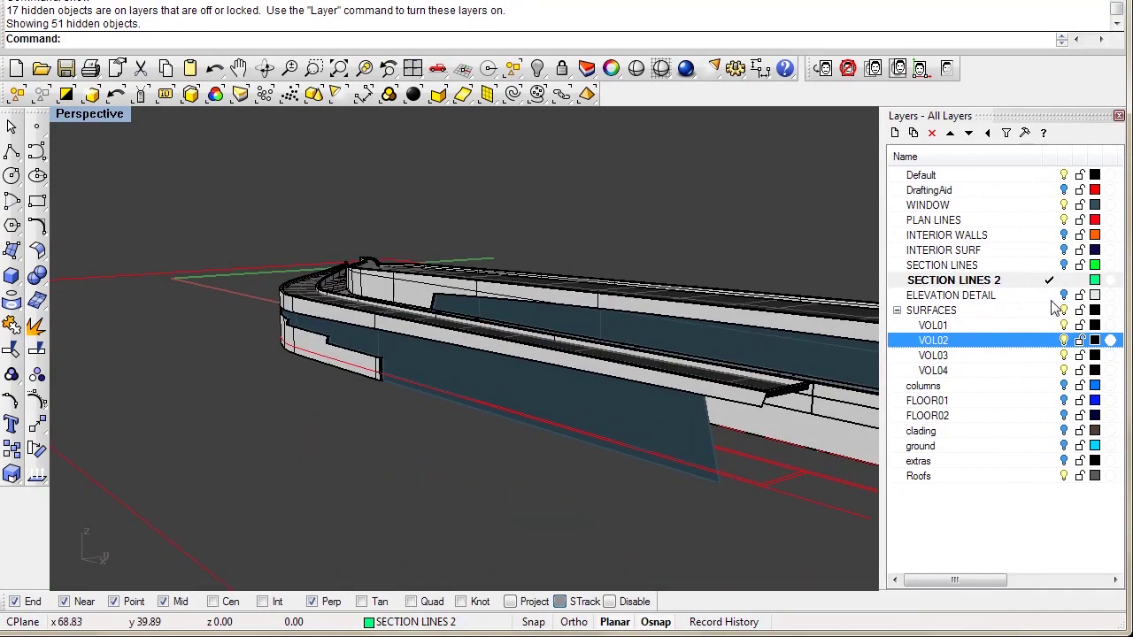
right_drag(696, 361, 343, 373)
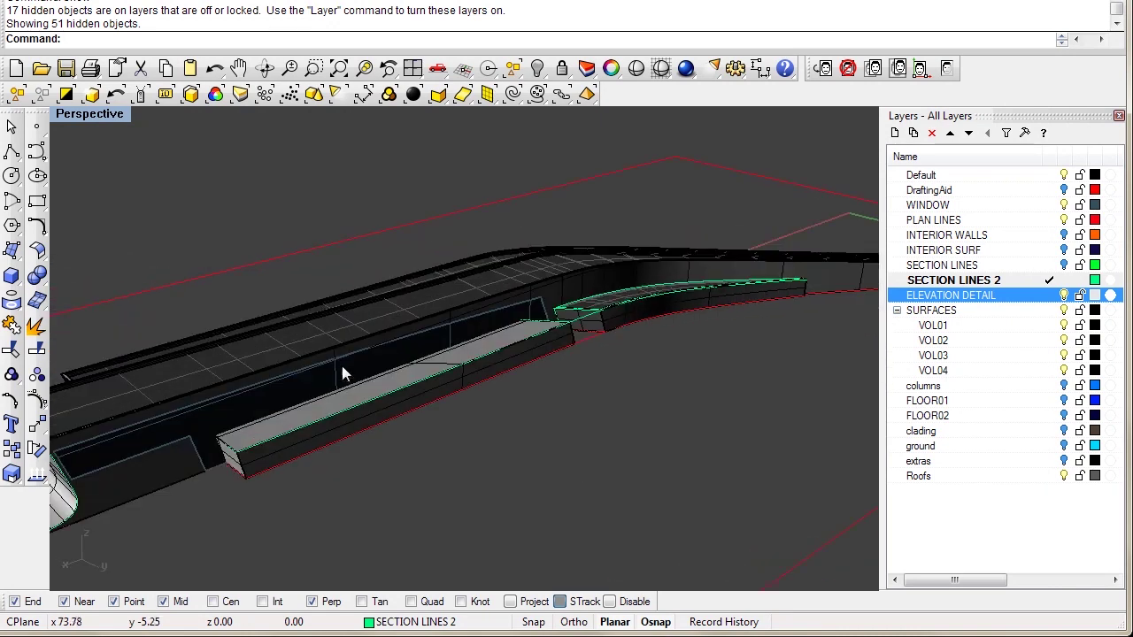
Make SURFACES the current layer and turn off the SECTION LINES 2 and PLAN LINES layers.
click(1051, 310)
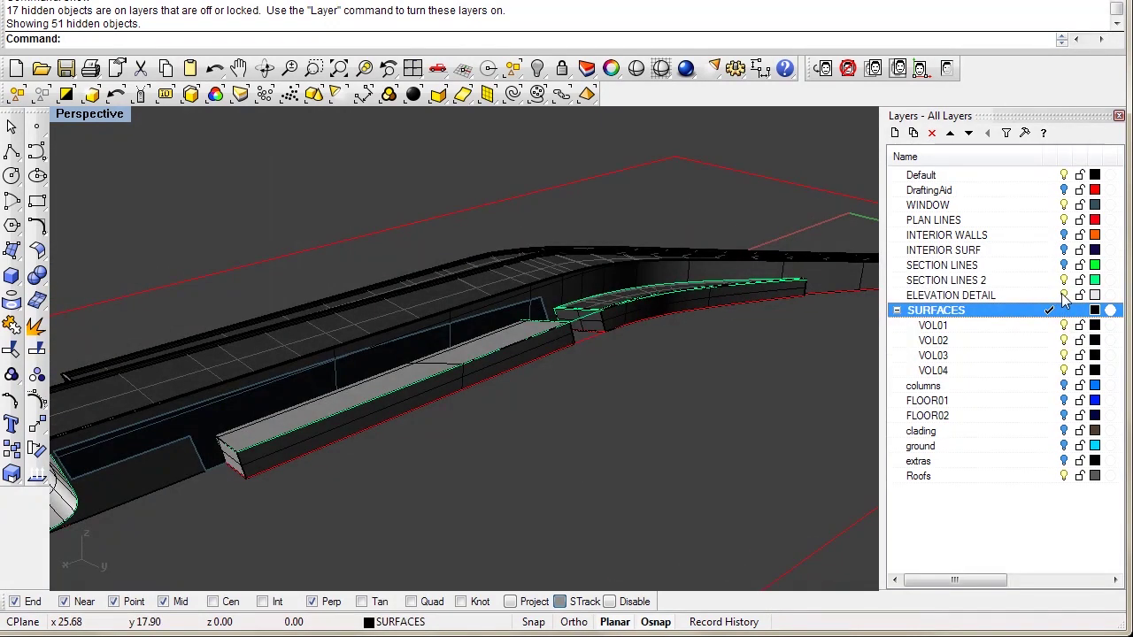
right_drag(697, 339, 626, 322)
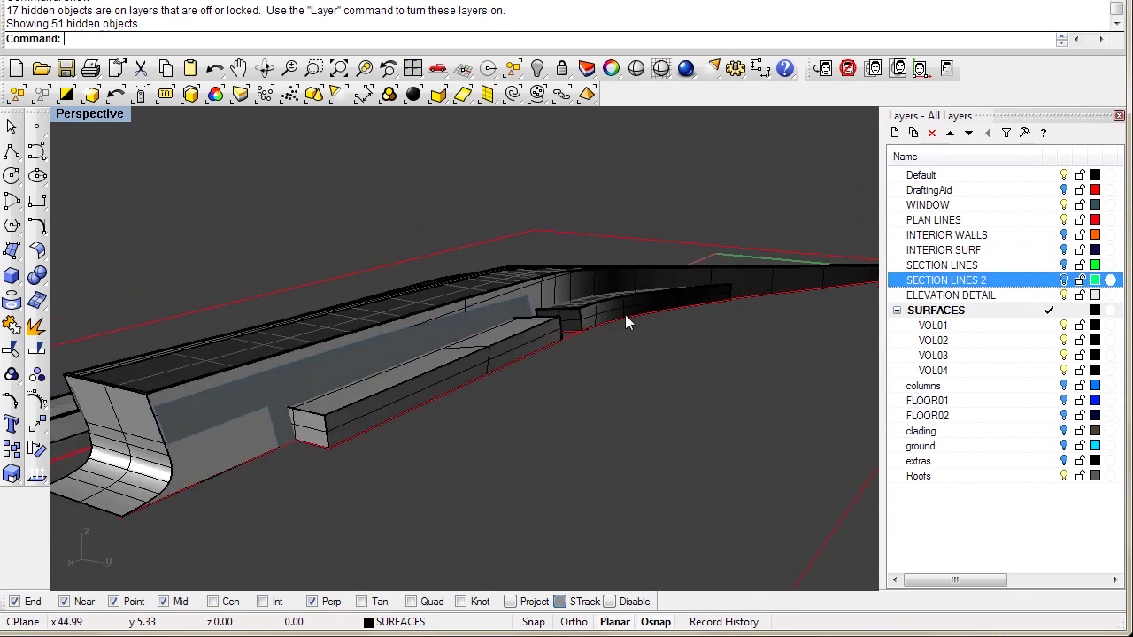
click(1064, 219)
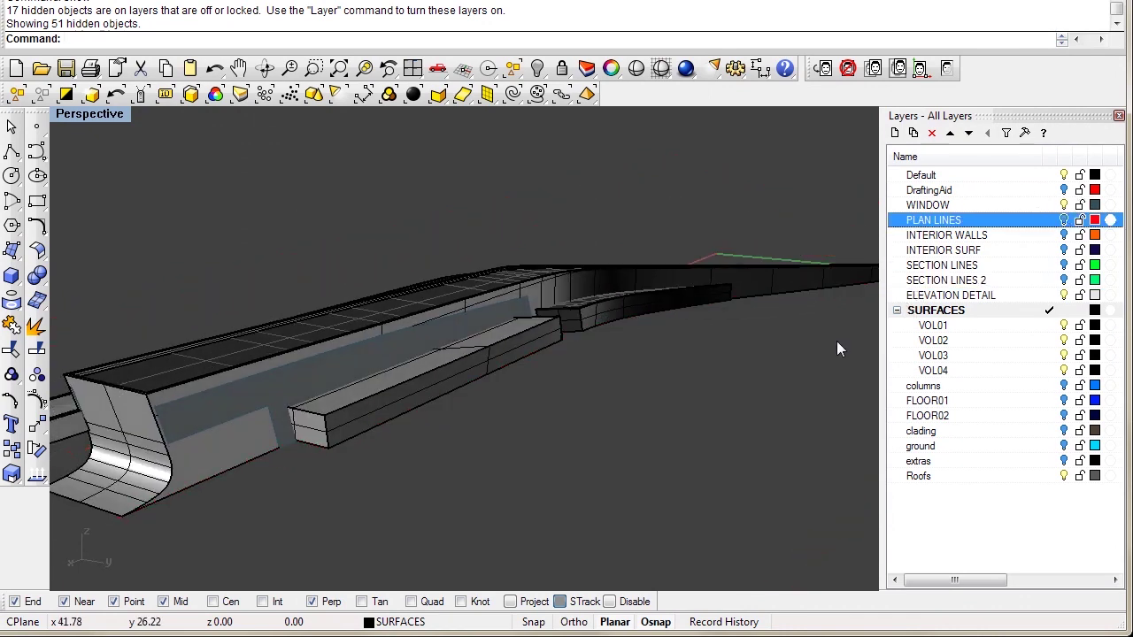
Turn on the FLOOR01 layer and inspect the window wall and low side volume against the floor.
click(1066, 401)
right_drag(589, 348, 418, 367)
scroll(439, 353, up, 2)
right_drag(330, 340, 570, 339)
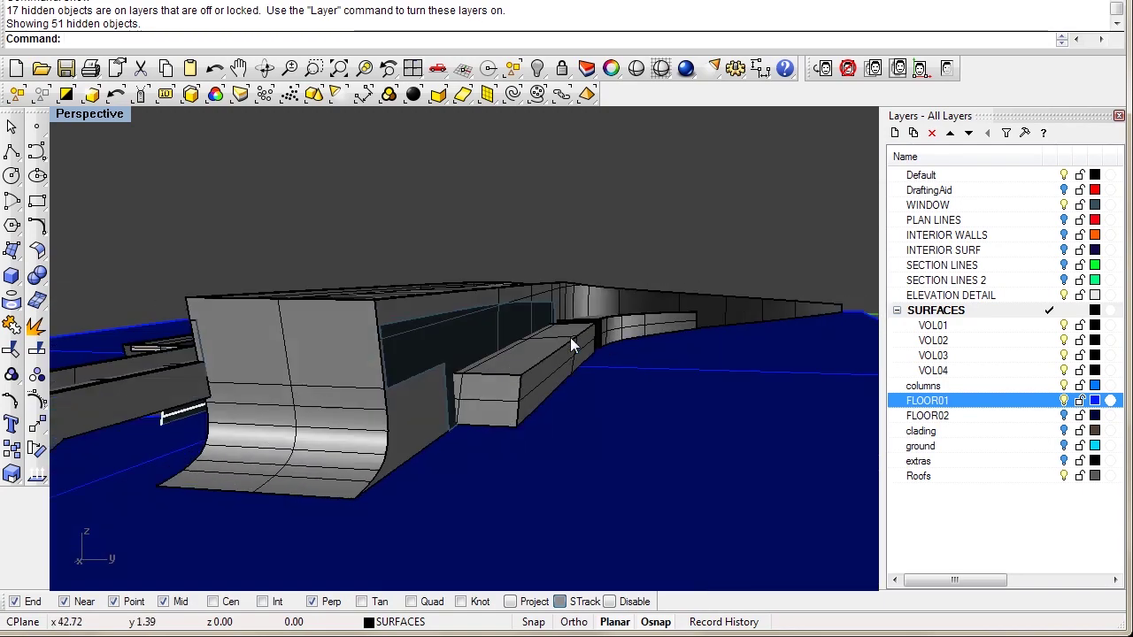
scroll(507, 377, up, 4)
scroll(519, 385, down, 6)
right_drag(520, 413, 447, 345)
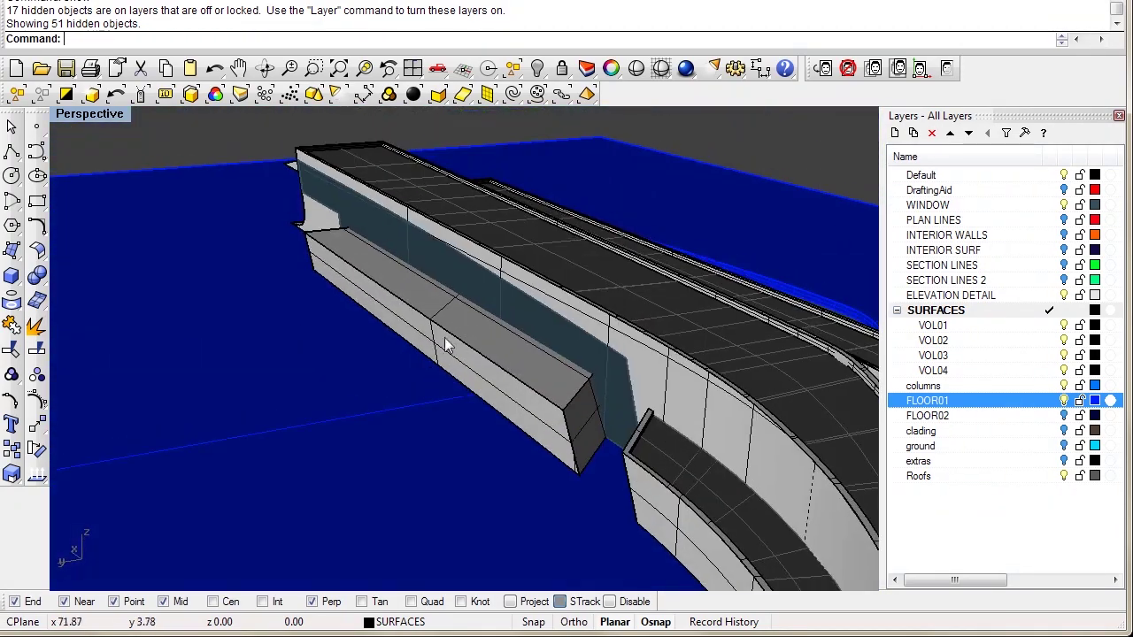
Move the top surface of the low side volume to the Roofs layer.
right_click(946, 478)
click(1004, 444)
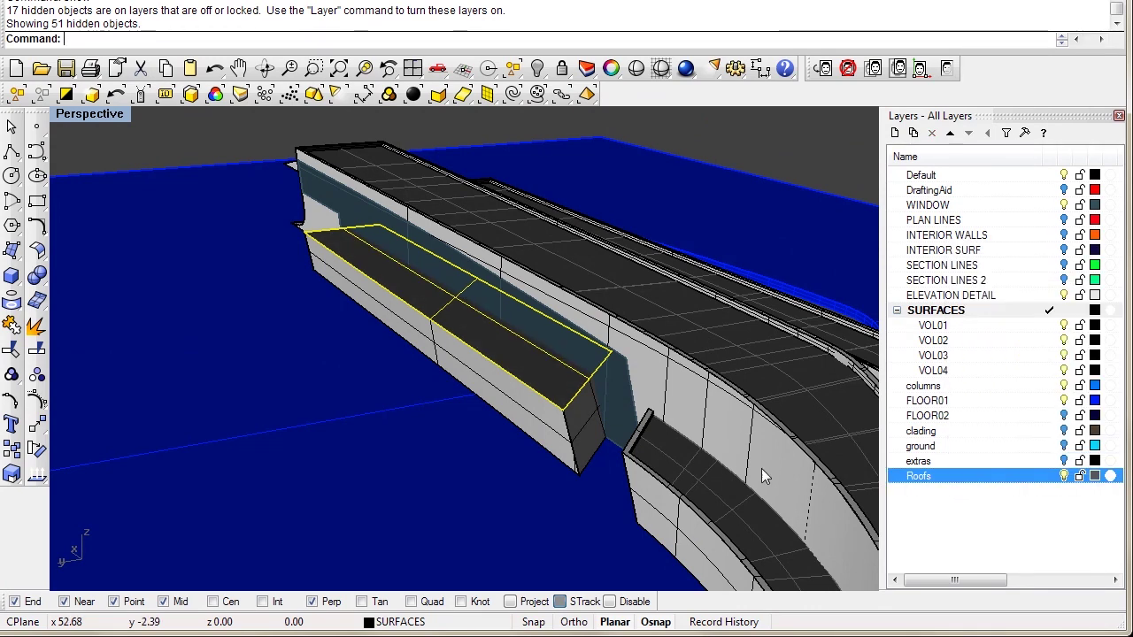
right_drag(540, 362, 627, 168)
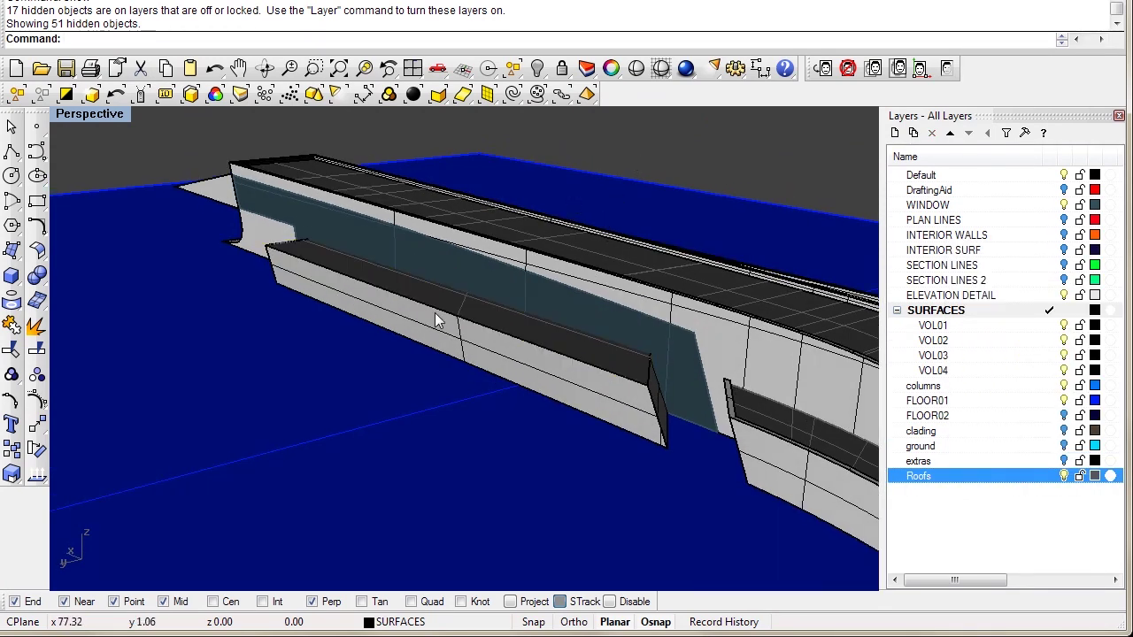